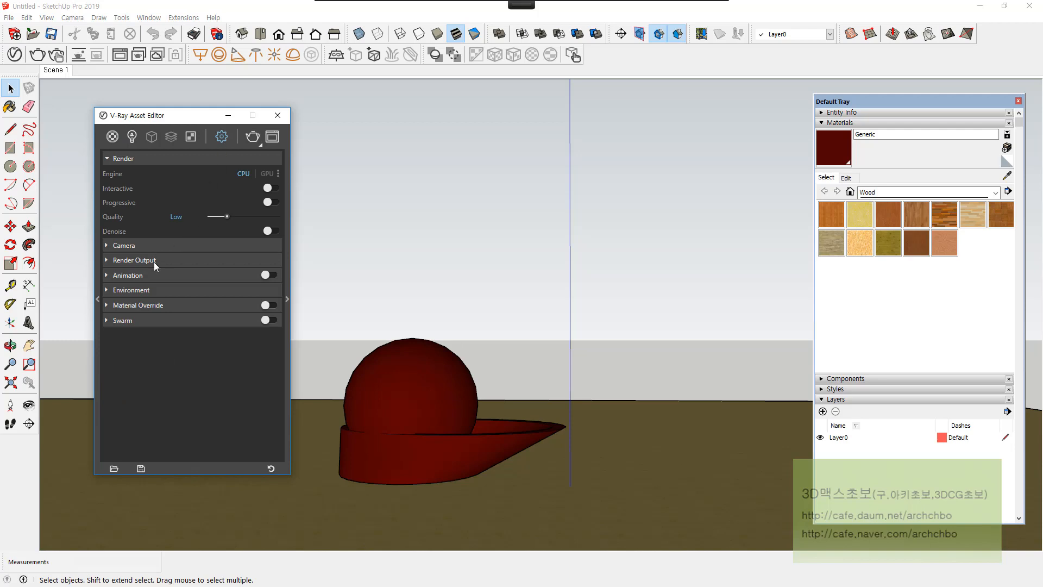
Step: Expand the Environment section of the V-Ray render settings
{"action": "left_click", "coordinate": [145, 293]}
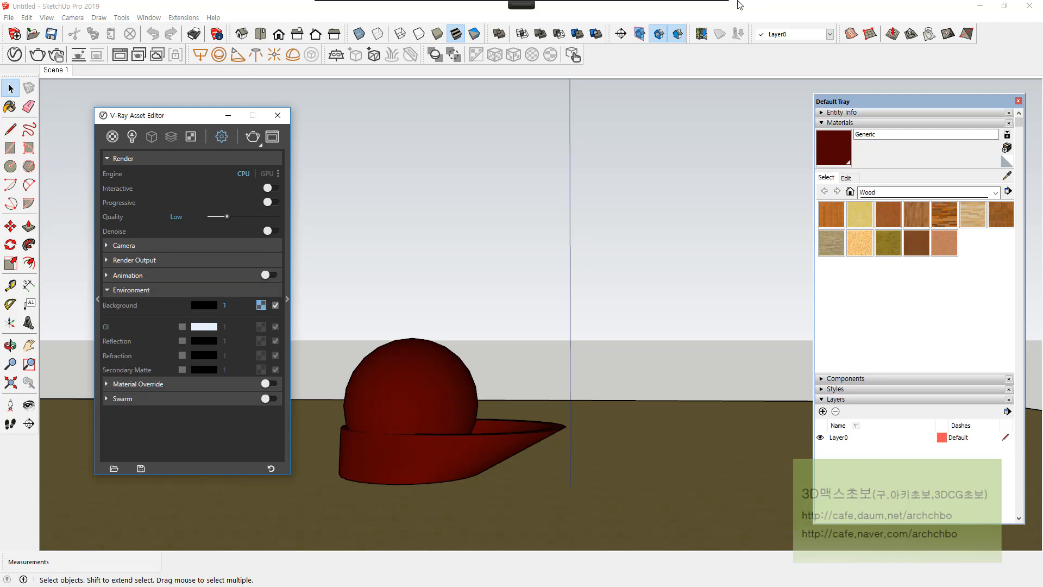
{"action": "mouse_move", "coordinate": [403, 4]}
{"action": "left_click", "coordinate": [367, 16]}
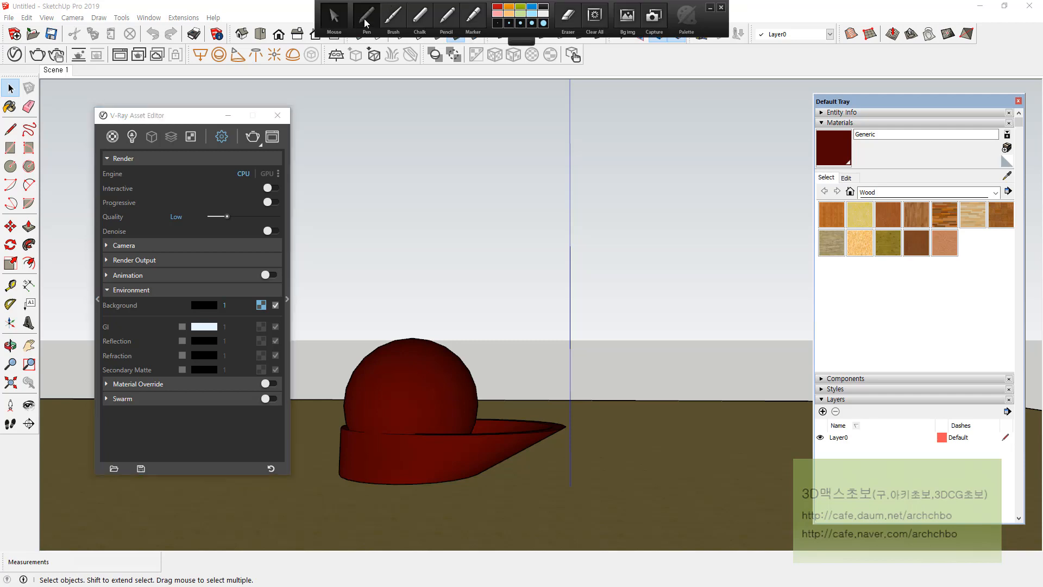
{"action": "mouse_move", "coordinate": [369, 116]}
{"action": "left_mouse_down"}
{"action": "mouse_move", "coordinate": [399, 100]}
{"action": "mouse_move", "coordinate": [424, 117]}
{"action": "mouse_move", "coordinate": [419, 134]}
{"action": "mouse_move", "coordinate": [455, 122]}
{"action": "left_mouse_up"}
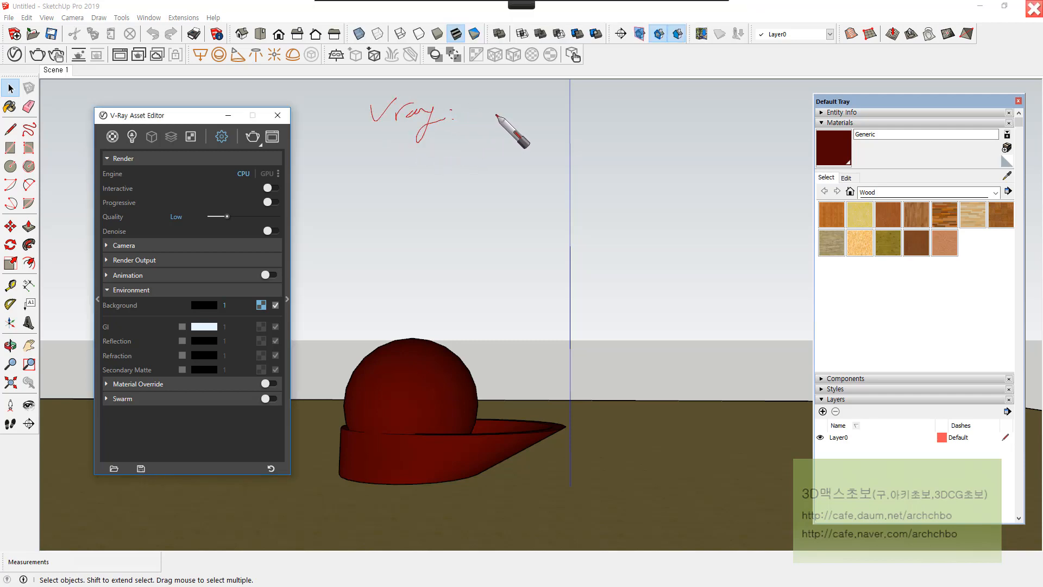
{"action": "mouse_move", "coordinate": [513, 107]}
{"action": "left_mouse_down"}
{"action": "mouse_move", "coordinate": [524, 111]}
{"action": "mouse_move", "coordinate": [496, 133]}
{"action": "mouse_move", "coordinate": [521, 109]}
{"action": "mouse_move", "coordinate": [491, 153]}
{"action": "mouse_move", "coordinate": [494, 170]}
{"action": "mouse_move", "coordinate": [533, 147]}
{"action": "mouse_move", "coordinate": [492, 199]}
{"action": "mouse_move", "coordinate": [524, 186]}
{"action": "left_mouse_up"}
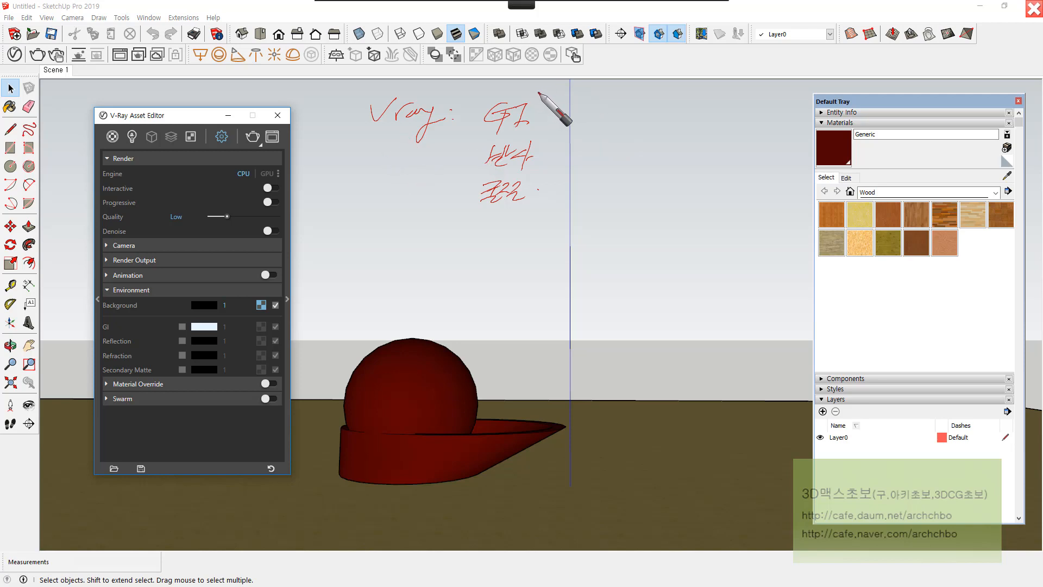
{"action": "mouse_move", "coordinate": [463, 102]}
{"action": "left_mouse_down"}
{"action": "mouse_move", "coordinate": [480, 101]}
{"action": "mouse_move", "coordinate": [485, 88]}
{"action": "left_mouse_up"}
{"action": "mouse_move", "coordinate": [458, 141]}
{"action": "left_mouse_down"}
{"action": "mouse_move", "coordinate": [474, 144]}
{"action": "mouse_move", "coordinate": [454, 186]}
{"action": "mouse_move", "coordinate": [477, 174]}
{"action": "mouse_move", "coordinate": [483, 156]}
{"action": "left_mouse_up"}
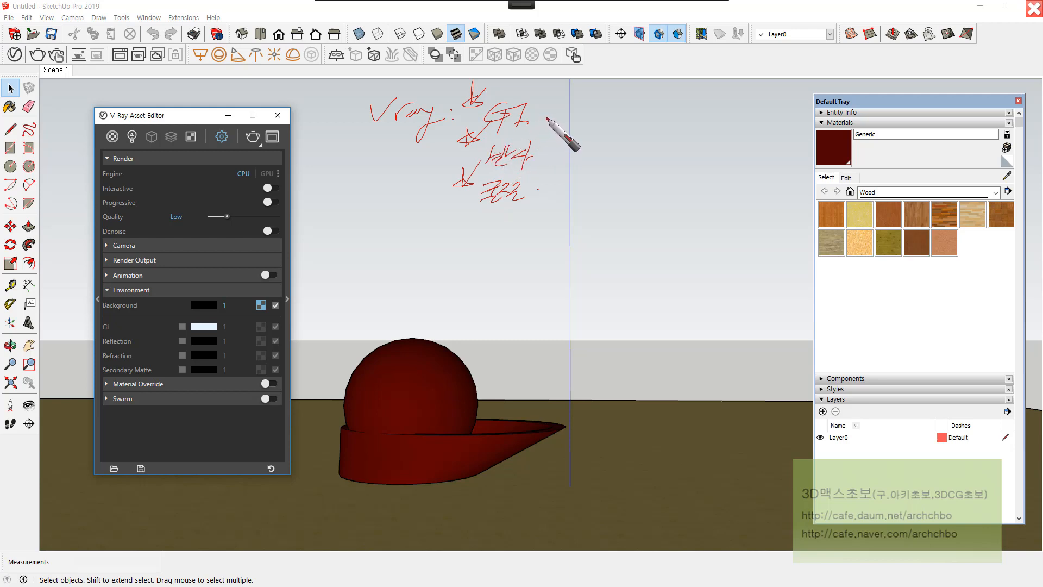
{"action": "left_click_drag", "start_coordinate": [547, 114], "coordinate": [532, 189]}
{"action": "left_click", "coordinate": [597, 122]}
{"action": "left_click_drag", "start_coordinate": [565, 129], "coordinate": [565, 137]}
{"action": "left_click_drag", "start_coordinate": [575, 129], "coordinate": [582, 130]}
{"action": "mouse_move", "coordinate": [583, 122]}
{"action": "left_mouse_down"}
{"action": "mouse_move", "coordinate": [584, 146]}
{"action": "mouse_move", "coordinate": [599, 140]}
{"action": "mouse_move", "coordinate": [582, 136]}
{"action": "mouse_move", "coordinate": [589, 144]}
{"action": "mouse_move", "coordinate": [666, 117]}
{"action": "mouse_move", "coordinate": [695, 142]}
{"action": "left_mouse_up"}
{"action": "mouse_move", "coordinate": [649, 182]}
{"action": "left_mouse_down"}
{"action": "mouse_move", "coordinate": [680, 175]}
{"action": "mouse_move", "coordinate": [686, 202]}
{"action": "mouse_move", "coordinate": [722, 154]}
{"action": "mouse_move", "coordinate": [768, 148]}
{"action": "mouse_move", "coordinate": [799, 159]}
{"action": "mouse_move", "coordinate": [802, 193]}
{"action": "left_mouse_up"}
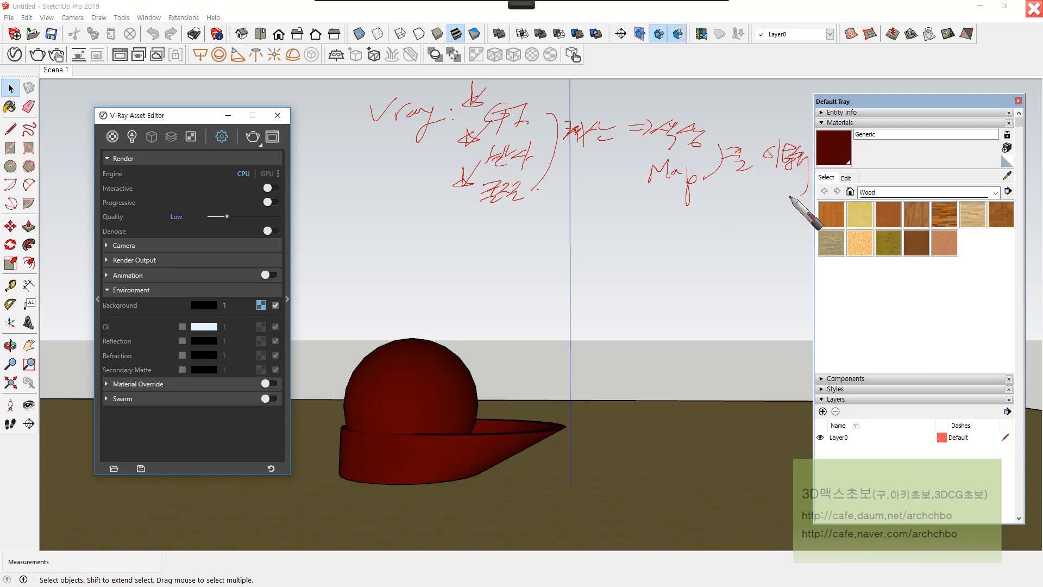
{"action": "mouse_move", "coordinate": [516, 230]}
{"action": "left_mouse_down"}
{"action": "mouse_move", "coordinate": [554, 242]}
{"action": "mouse_move", "coordinate": [621, 218]}
{"action": "mouse_move", "coordinate": [625, 227]}
{"action": "mouse_move", "coordinate": [676, 232]}
{"action": "mouse_move", "coordinate": [765, 228]}
{"action": "left_mouse_up"}
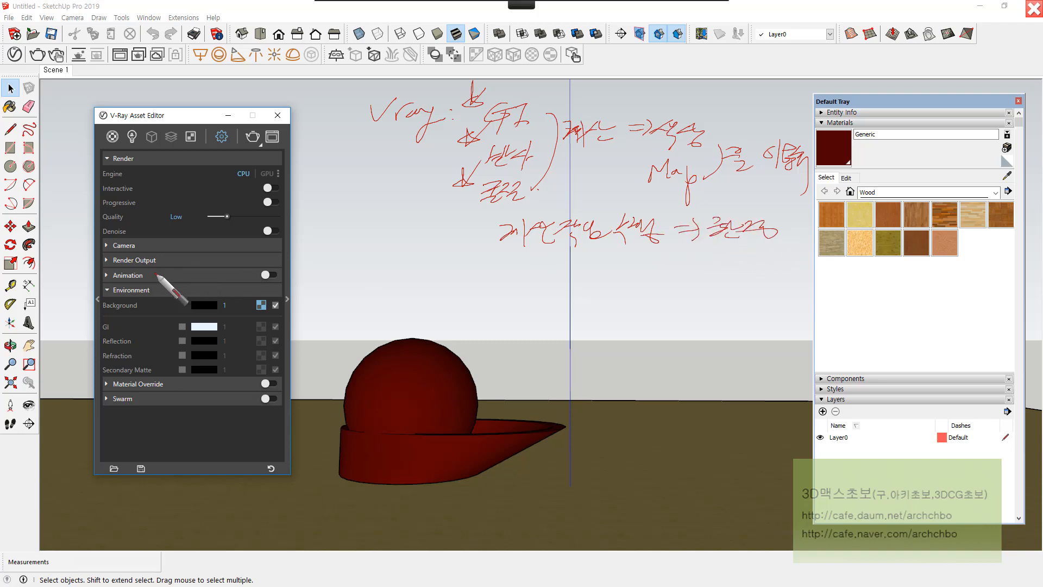
{"action": "mouse_move", "coordinate": [147, 302]}
{"action": "left_mouse_down"}
{"action": "mouse_move", "coordinate": [116, 289]}
{"action": "mouse_move", "coordinate": [167, 323]}
{"action": "left_mouse_up"}
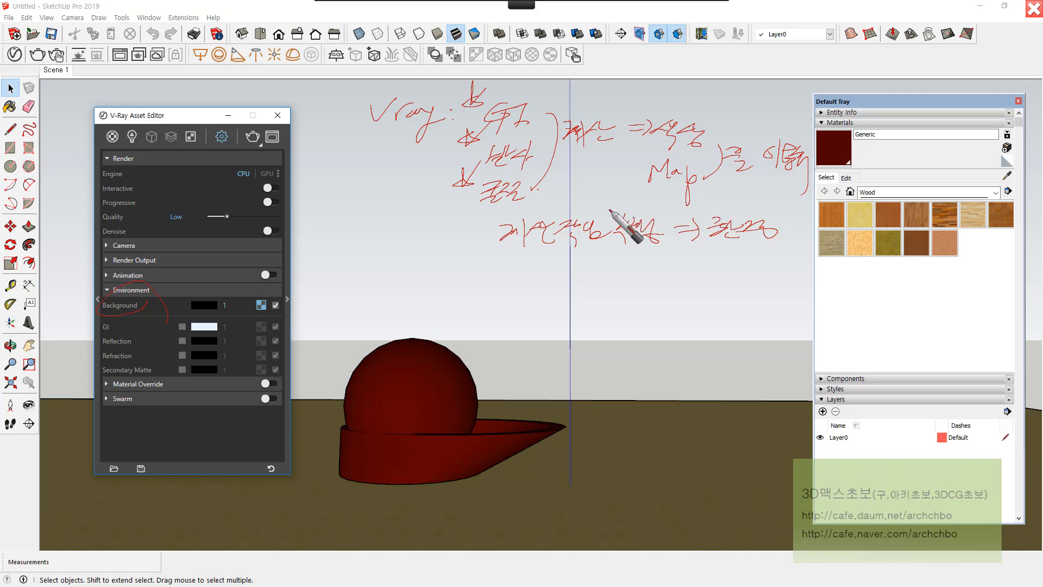
{"action": "mouse_move", "coordinate": [698, 163]}
{"action": "left_mouse_down"}
{"action": "mouse_move", "coordinate": [625, 178]}
{"action": "mouse_move", "coordinate": [799, 174]}
{"action": "left_mouse_up"}
{"action": "left_click_drag", "start_coordinate": [519, 242], "coordinate": [629, 238]}
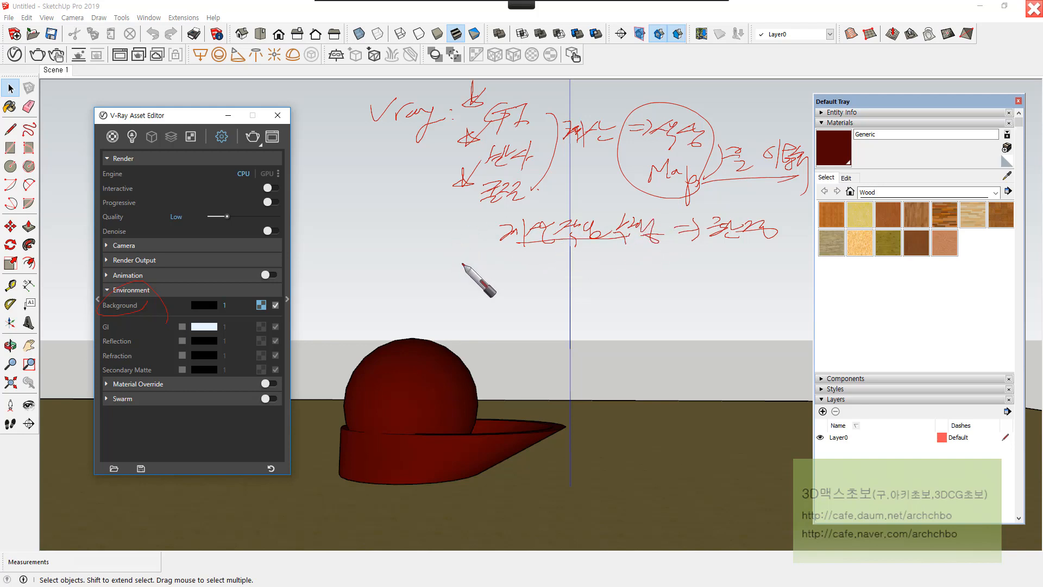
{"action": "mouse_move", "coordinate": [455, 257]}
{"action": "left_mouse_down"}
{"action": "mouse_move", "coordinate": [433, 309]}
{"action": "mouse_move", "coordinate": [451, 325]}
{"action": "mouse_move", "coordinate": [492, 296]}
{"action": "mouse_move", "coordinate": [500, 308]}
{"action": "mouse_move", "coordinate": [550, 288]}
{"action": "mouse_move", "coordinate": [579, 300]}
{"action": "mouse_move", "coordinate": [638, 263]}
{"action": "mouse_move", "coordinate": [671, 275]}
{"action": "mouse_move", "coordinate": [711, 253]}
{"action": "mouse_move", "coordinate": [701, 277]}
{"action": "mouse_move", "coordinate": [725, 266]}
{"action": "mouse_move", "coordinate": [736, 281]}
{"action": "left_mouse_up"}
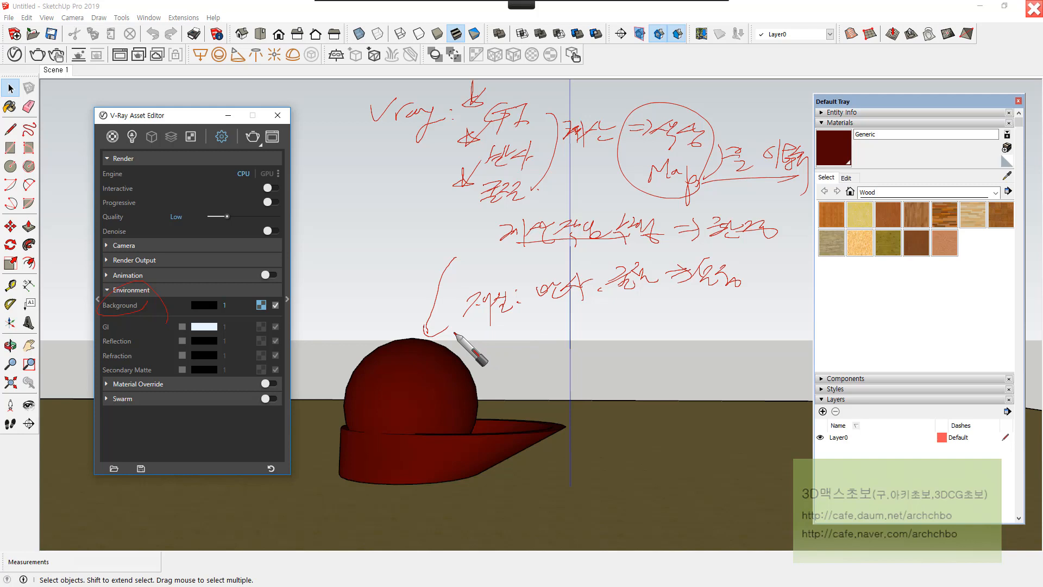
{"action": "mouse_move", "coordinate": [401, 340]}
{"action": "left_mouse_down"}
{"action": "mouse_move", "coordinate": [351, 365]}
{"action": "mouse_move", "coordinate": [341, 430]}
{"action": "left_mouse_up"}
{"action": "mouse_move", "coordinate": [368, 363]}
{"action": "left_mouse_down"}
{"action": "mouse_move", "coordinate": [458, 339]}
{"action": "mouse_move", "coordinate": [513, 387]}
{"action": "left_mouse_up"}
{"action": "mouse_move", "coordinate": [553, 337]}
{"action": "left_mouse_down"}
{"action": "mouse_move", "coordinate": [544, 343]}
{"action": "mouse_move", "coordinate": [577, 349]}
{"action": "mouse_move", "coordinate": [586, 337]}
{"action": "mouse_move", "coordinate": [596, 357]}
{"action": "mouse_move", "coordinate": [634, 329]}
{"action": "left_mouse_up"}
{"action": "left_click_drag", "start_coordinate": [626, 336], "coordinate": [638, 335]}
{"action": "mouse_move", "coordinate": [638, 321]}
{"action": "left_mouse_down"}
{"action": "mouse_move", "coordinate": [640, 337]}
{"action": "mouse_move", "coordinate": [676, 308]}
{"action": "mouse_move", "coordinate": [689, 326]}
{"action": "mouse_move", "coordinate": [672, 317]}
{"action": "left_mouse_up"}
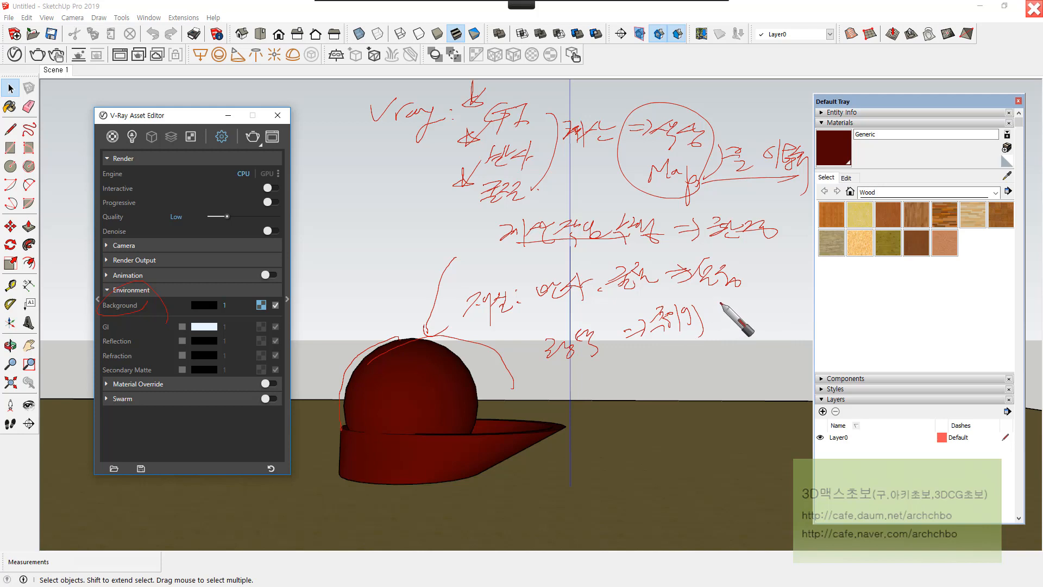
{"action": "left_click_drag", "start_coordinate": [713, 307], "coordinate": [714, 308]}
{"action": "left_click_drag", "start_coordinate": [721, 294], "coordinate": [734, 324]}
{"action": "left_click_drag", "start_coordinate": [735, 302], "coordinate": [751, 315]}
{"action": "left_click_drag", "start_coordinate": [753, 298], "coordinate": [774, 317]}
{"action": "left_click_drag", "start_coordinate": [644, 339], "coordinate": [651, 377]}
{"action": "mouse_move", "coordinate": [648, 382]}
{"action": "left_mouse_down"}
{"action": "mouse_move", "coordinate": [675, 380]}
{"action": "mouse_move", "coordinate": [717, 354]}
{"action": "mouse_move", "coordinate": [687, 374]}
{"action": "left_mouse_up"}
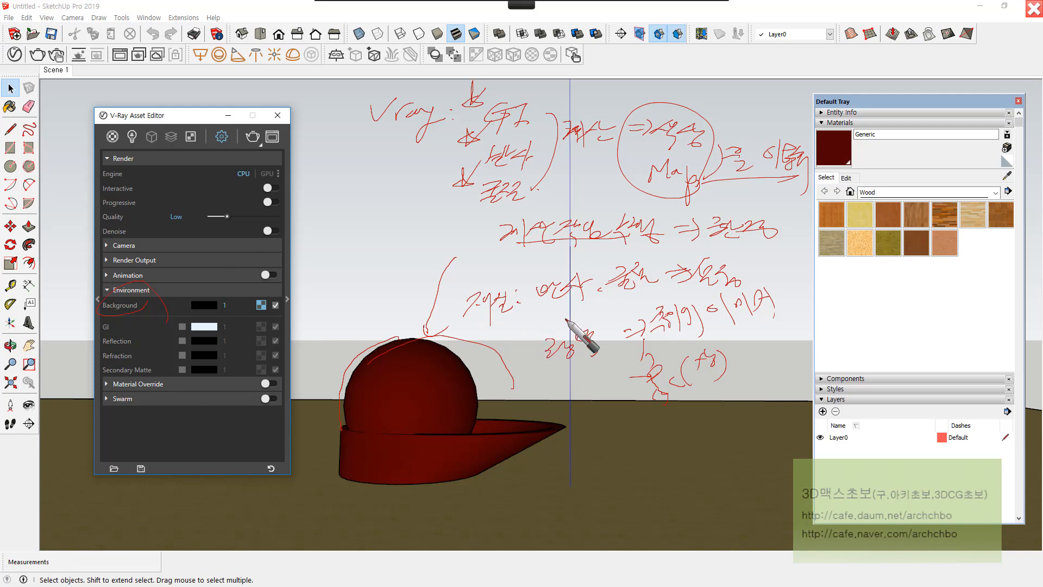
{"action": "left_click_drag", "start_coordinate": [511, 354], "coordinate": [578, 373]}
{"action": "left_click_drag", "start_coordinate": [487, 302], "coordinate": [572, 364]}
{"action": "mouse_move", "coordinate": [383, 343]}
{"action": "left_mouse_down"}
{"action": "mouse_move", "coordinate": [334, 401]}
{"action": "mouse_move", "coordinate": [462, 348]}
{"action": "left_mouse_up"}
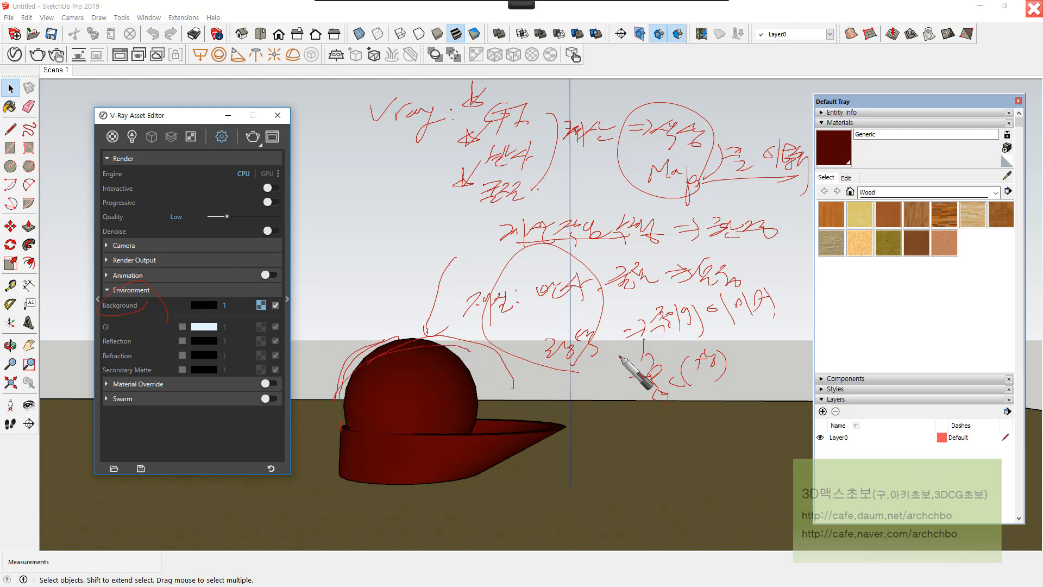
{"action": "mouse_move", "coordinate": [602, 414]}
{"action": "left_mouse_down"}
{"action": "mouse_move", "coordinate": [624, 415]}
{"action": "mouse_move", "coordinate": [631, 454]}
{"action": "mouse_move", "coordinate": [658, 413]}
{"action": "mouse_move", "coordinate": [730, 391]}
{"action": "mouse_move", "coordinate": [763, 399]}
{"action": "left_mouse_up"}
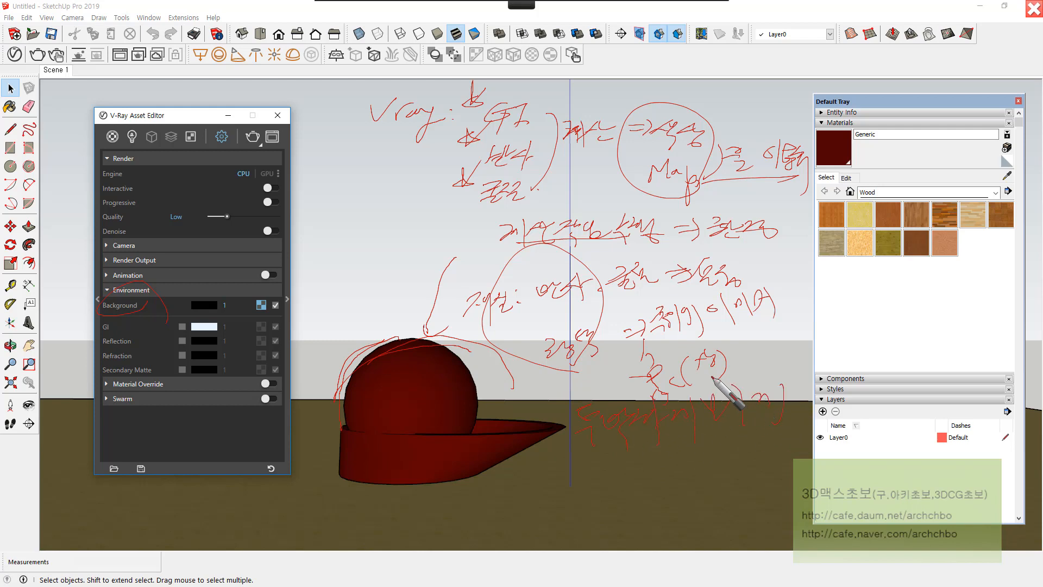
{"action": "left_click_drag", "start_coordinate": [659, 206], "coordinate": [688, 209]}
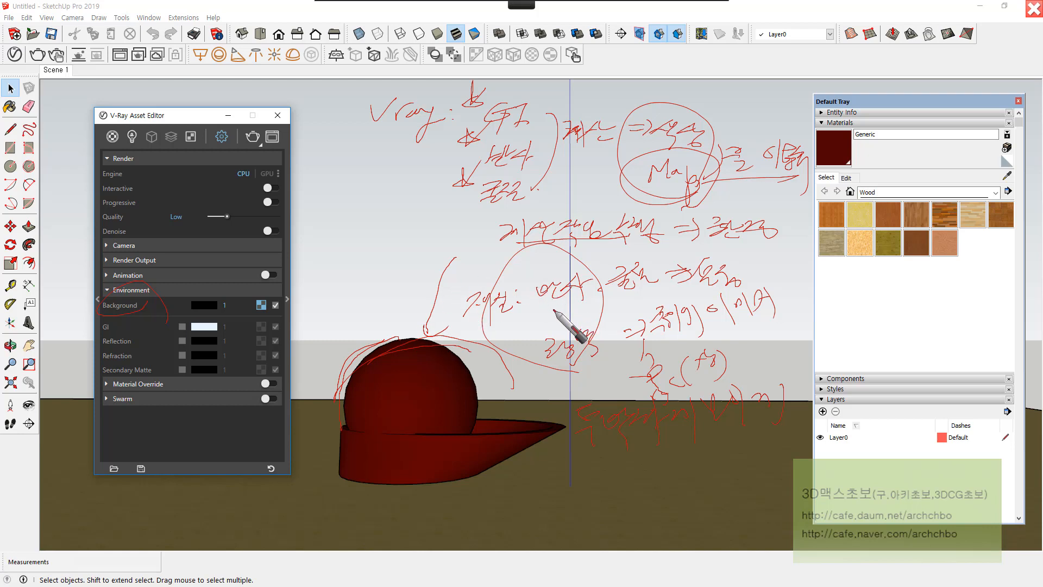
{"action": "left_click_drag", "start_coordinate": [437, 241], "coordinate": [405, 329]}
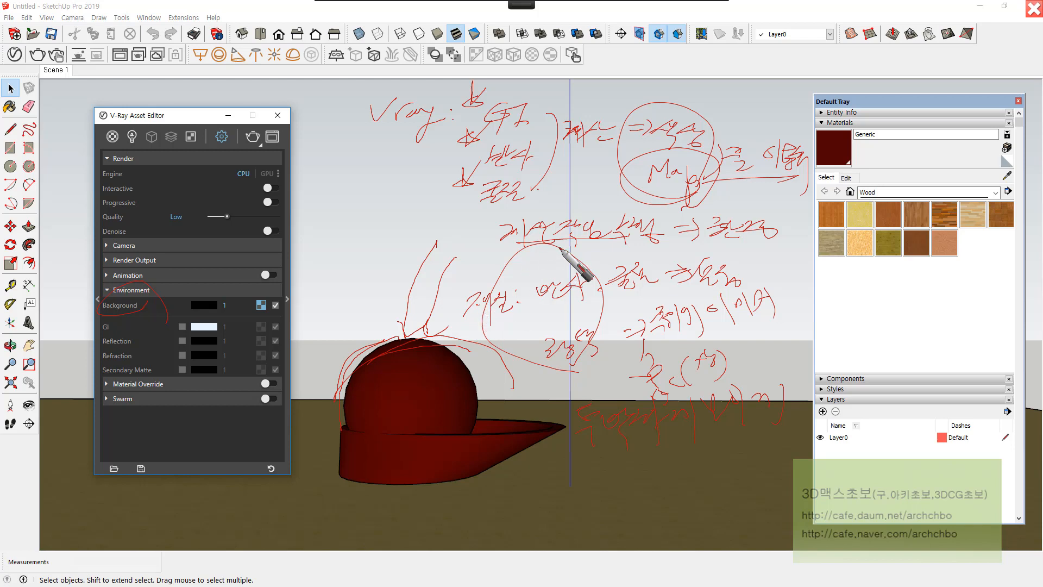
{"action": "left_click_drag", "start_coordinate": [223, 349], "coordinate": [163, 360]}
{"action": "mouse_move", "coordinate": [73, 359]}
{"action": "left_mouse_down"}
{"action": "mouse_move", "coordinate": [215, 356]}
{"action": "mouse_move", "coordinate": [299, 321]}
{"action": "left_mouse_up"}
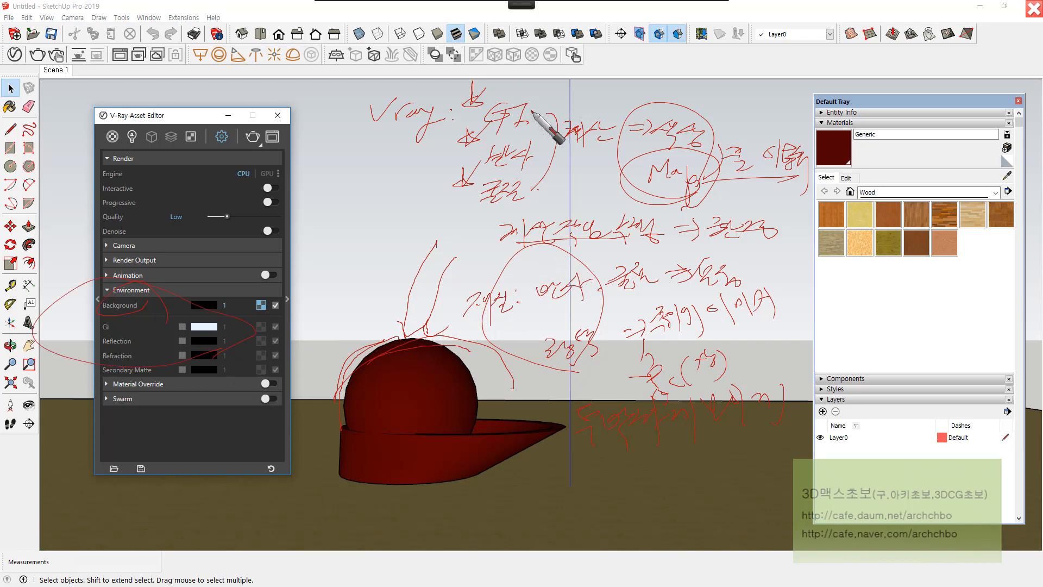
{"action": "mouse_move", "coordinate": [445, 133]}
{"action": "left_mouse_down"}
{"action": "mouse_move", "coordinate": [548, 120]}
{"action": "mouse_move", "coordinate": [461, 151]}
{"action": "left_mouse_up"}
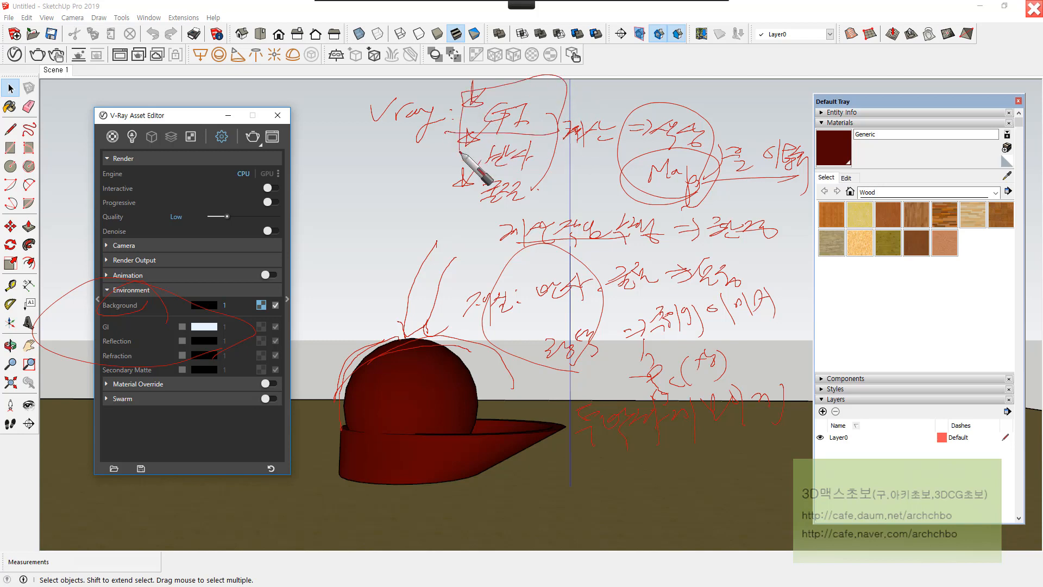
{"action": "mouse_move", "coordinate": [314, 172]}
{"action": "left_mouse_down"}
{"action": "mouse_move", "coordinate": [355, 186]}
{"action": "mouse_move", "coordinate": [380, 136]}
{"action": "left_mouse_up"}
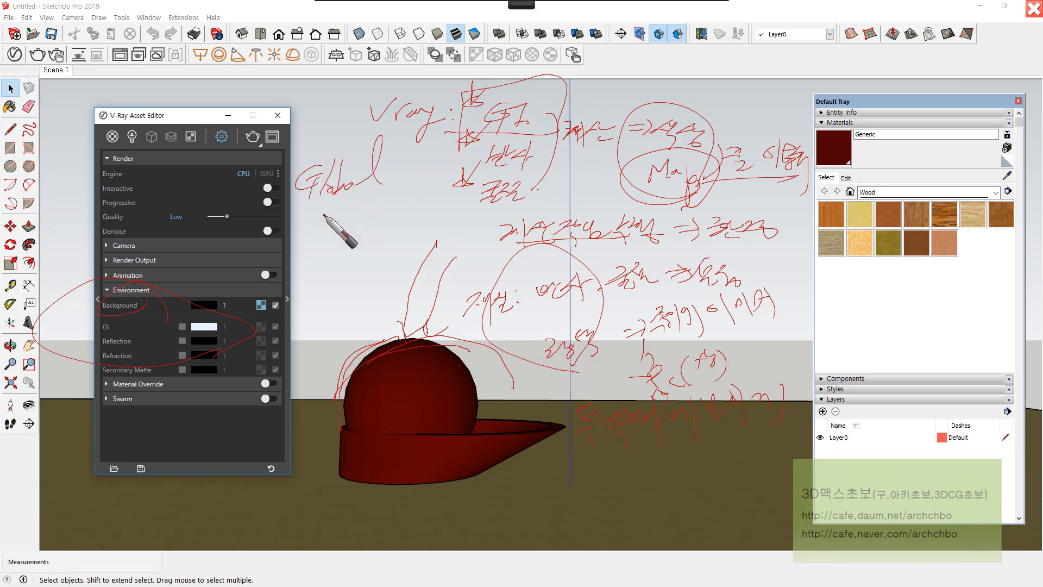
{"action": "mouse_move", "coordinate": [308, 215]}
{"action": "left_mouse_down"}
{"action": "mouse_move", "coordinate": [312, 231]}
{"action": "mouse_move", "coordinate": [443, 205]}
{"action": "left_mouse_up"}
{"action": "left_click_drag", "start_coordinate": [447, 231], "coordinate": [451, 231]}
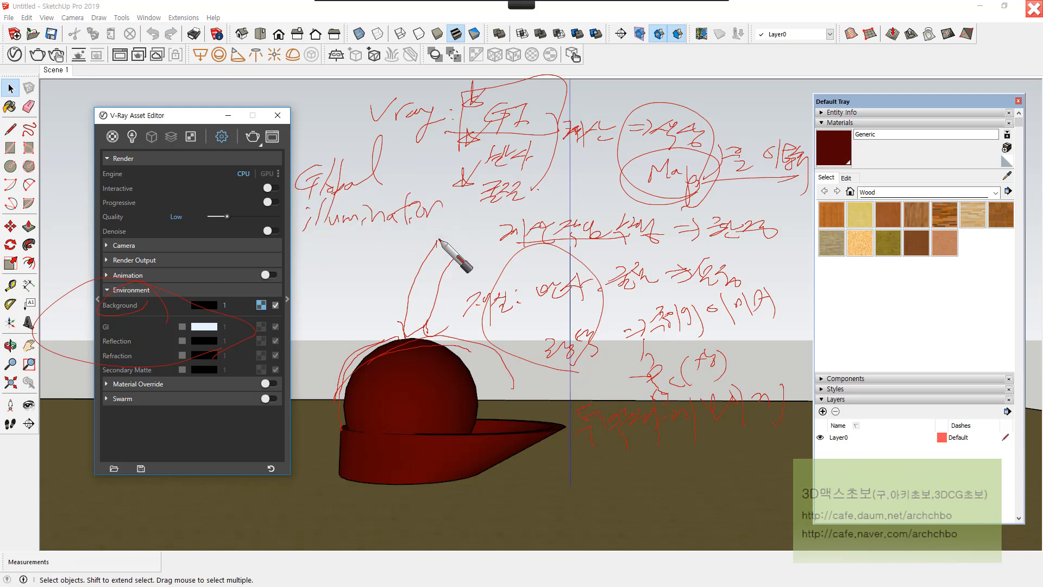
{"action": "mouse_move", "coordinate": [309, 253]}
{"action": "left_mouse_down"}
{"action": "mouse_move", "coordinate": [333, 267]}
{"action": "mouse_move", "coordinate": [435, 240]}
{"action": "mouse_move", "coordinate": [416, 252]}
{"action": "mouse_move", "coordinate": [454, 227]}
{"action": "mouse_move", "coordinate": [474, 240]}
{"action": "mouse_move", "coordinate": [506, 228]}
{"action": "left_mouse_up"}
{"action": "mouse_move", "coordinate": [410, 208]}
{"action": "left_mouse_down"}
{"action": "mouse_move", "coordinate": [400, 105]}
{"action": "mouse_move", "coordinate": [436, 214]}
{"action": "left_mouse_up"}
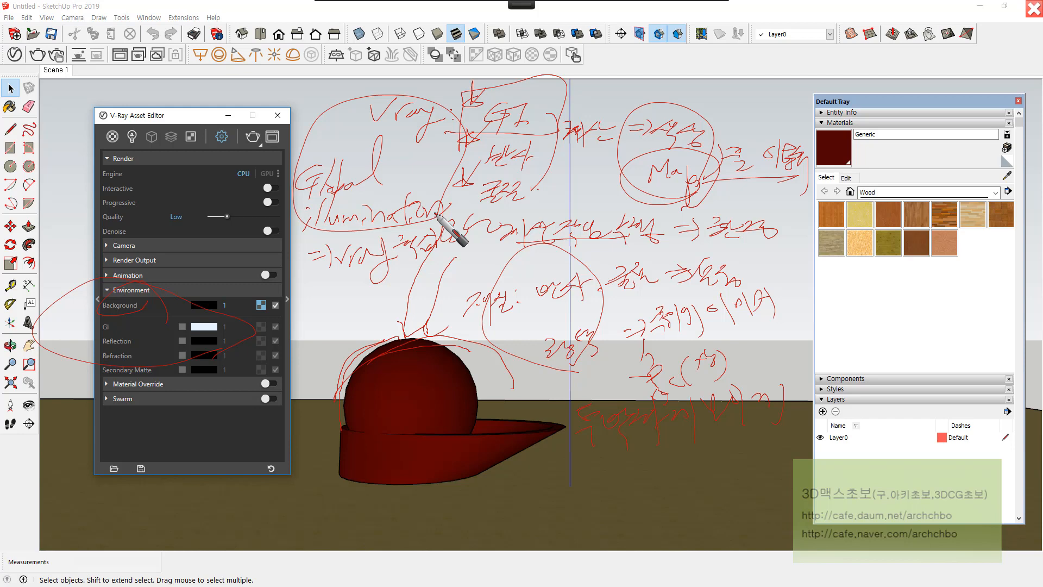
{"action": "mouse_move", "coordinate": [284, 159]}
{"action": "left_mouse_down"}
{"action": "mouse_move", "coordinate": [465, 152]}
{"action": "mouse_move", "coordinate": [330, 249]}
{"action": "mouse_move", "coordinate": [278, 149]}
{"action": "left_mouse_up"}
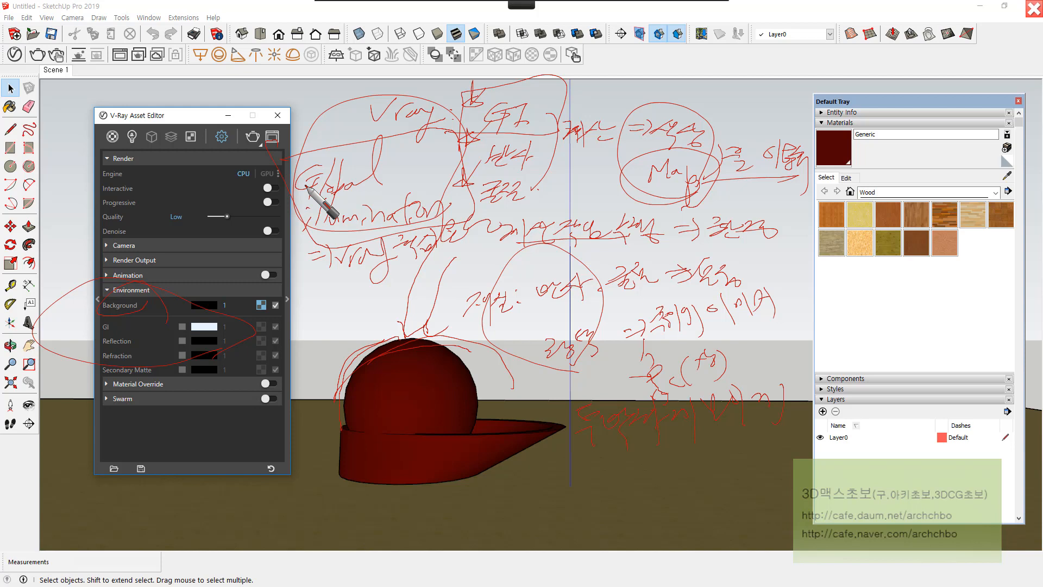
{"action": "left_click_drag", "start_coordinate": [177, 280], "coordinate": [182, 296]}
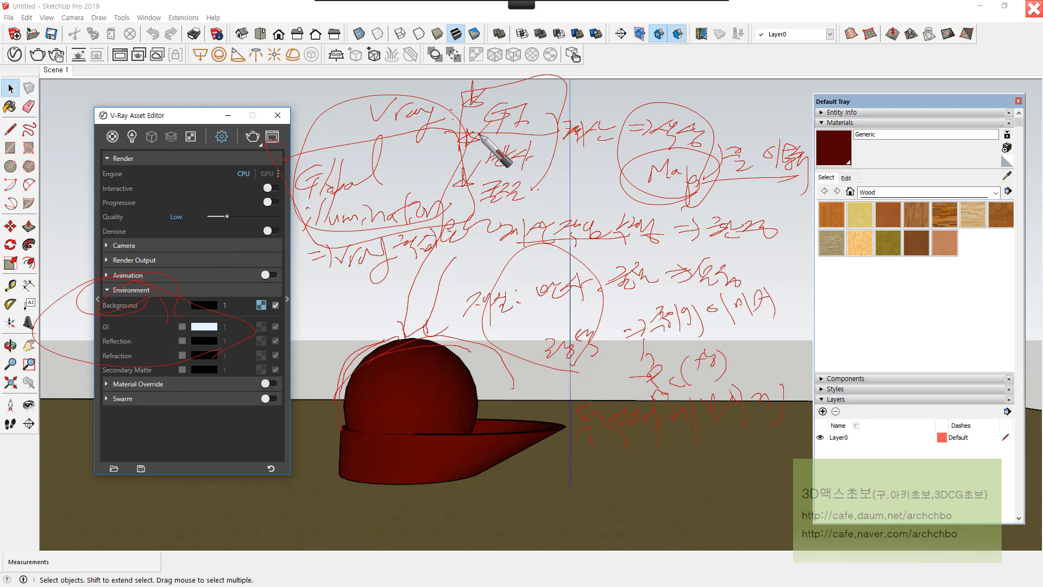
{"action": "left_click_drag", "start_coordinate": [480, 134], "coordinate": [541, 127]}
{"action": "left_click_drag", "start_coordinate": [477, 170], "coordinate": [536, 163]}
{"action": "left_click_drag", "start_coordinate": [475, 207], "coordinate": [531, 202]}
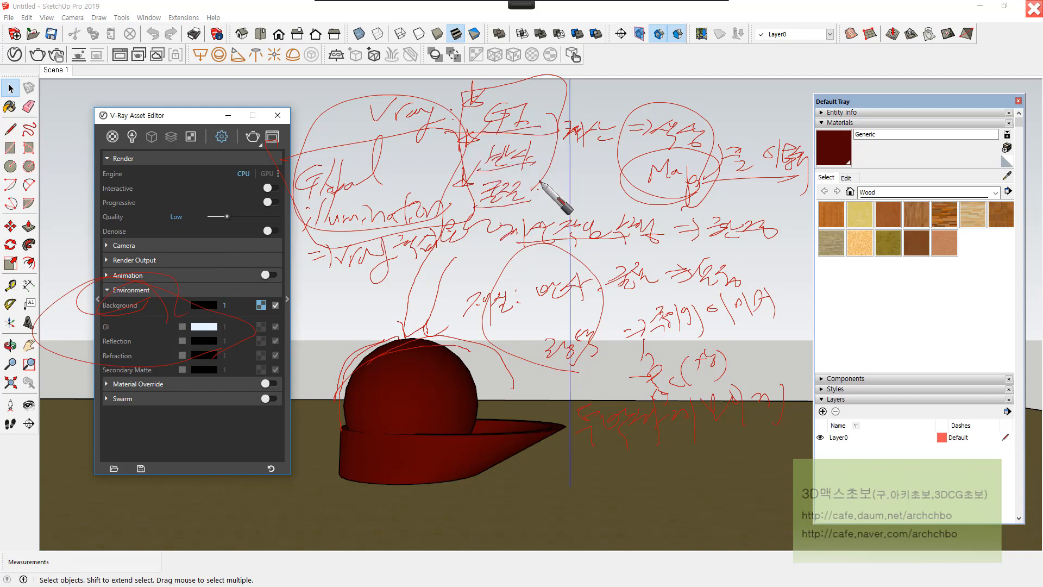
{"action": "mouse_move", "coordinate": [538, 82]}
{"action": "left_mouse_down"}
{"action": "mouse_move", "coordinate": [489, 93]}
{"action": "mouse_move", "coordinate": [477, 221]}
{"action": "mouse_move", "coordinate": [555, 204]}
{"action": "mouse_move", "coordinate": [538, 81]}
{"action": "left_mouse_up"}
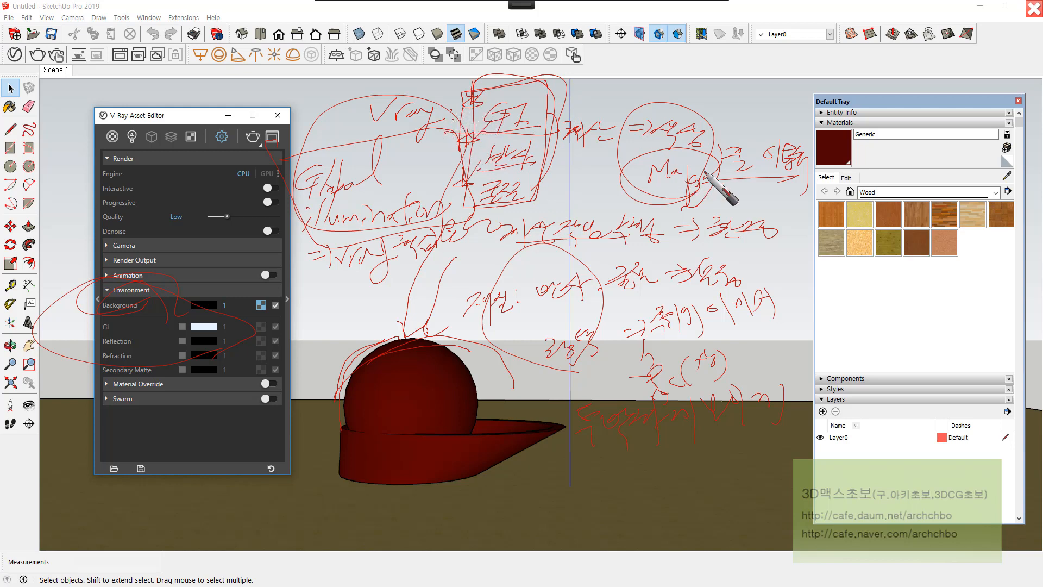
{"action": "mouse_move", "coordinate": [704, 173]}
{"action": "left_mouse_down"}
{"action": "mouse_move", "coordinate": [740, 100]}
{"action": "mouse_move", "coordinate": [673, 165]}
{"action": "left_mouse_up"}
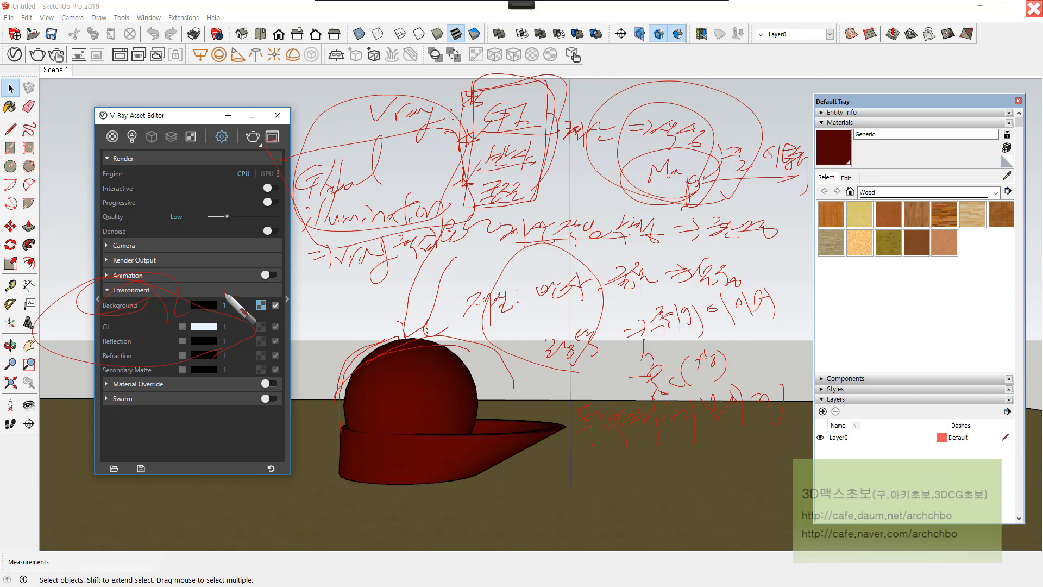
{"action": "left_click", "coordinate": [341, 17]}
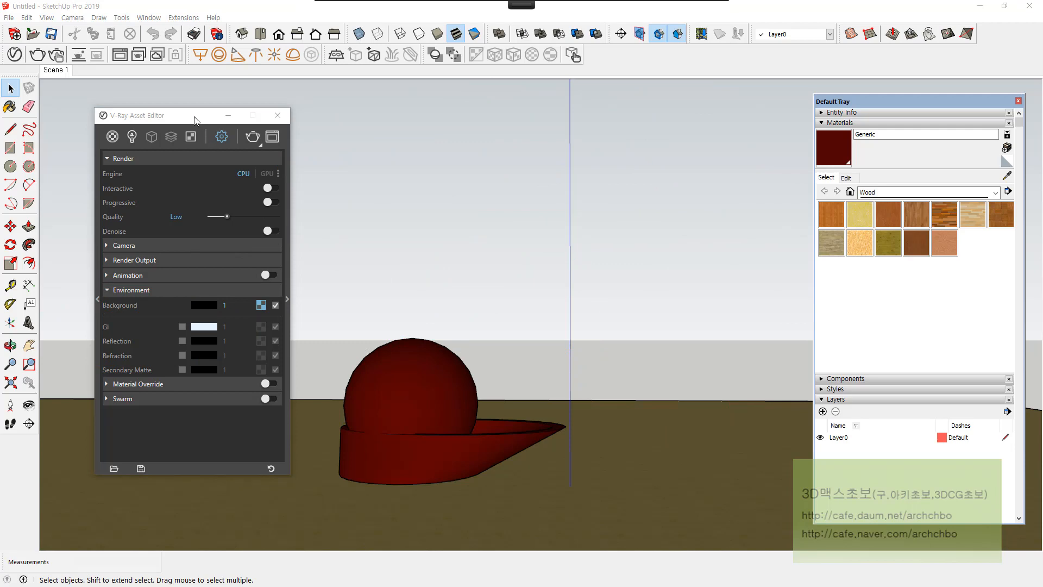
Step: Inspect the sky texture assigned to the Environment background and return to the render settings
{"action": "left_click_drag", "start_coordinate": [195, 118], "coordinate": [164, 101]}
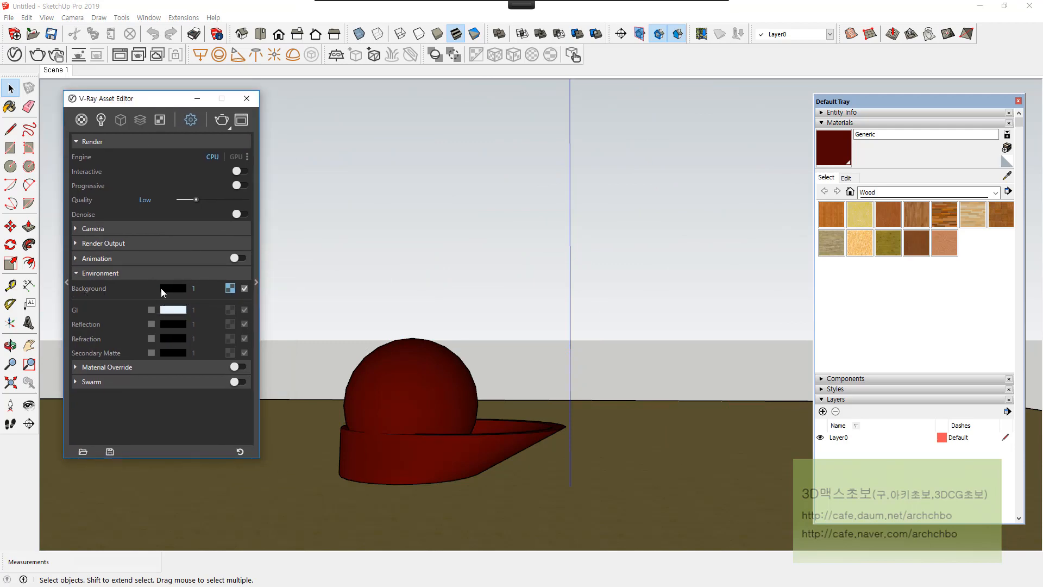
{"action": "left_click", "coordinate": [230, 288]}
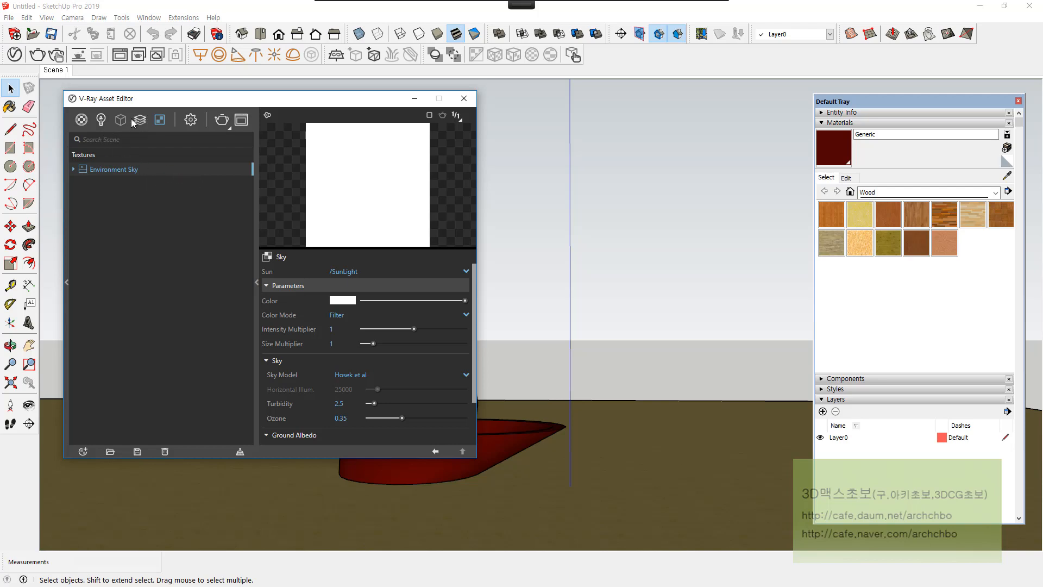
{"action": "left_click", "coordinate": [195, 121]}
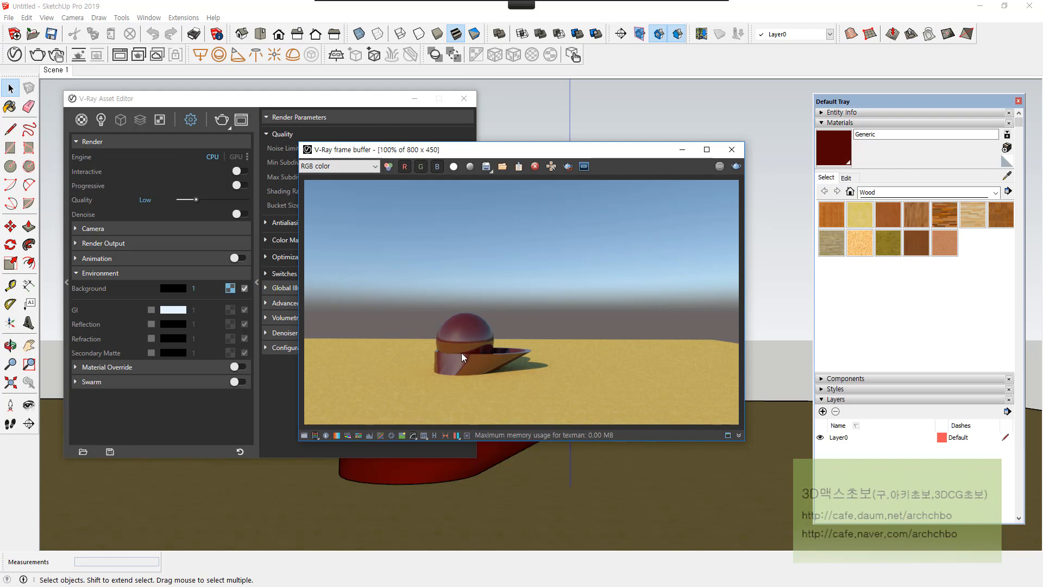
Step: Examine the environment reflections on the rendered sphere and its base up close in the V-Ray frame buffer
{"action": "scroll", "coordinate": [461, 353], "scroll_direction": "up", "scroll_amount": 2}
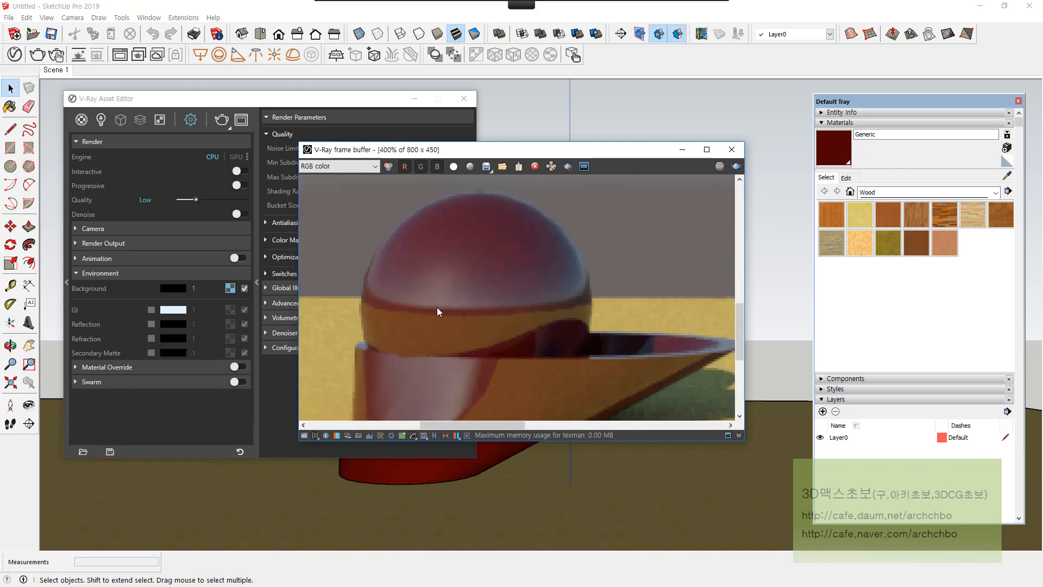
{"action": "scroll", "coordinate": [438, 311], "scroll_direction": "down", "scroll_amount": 1}
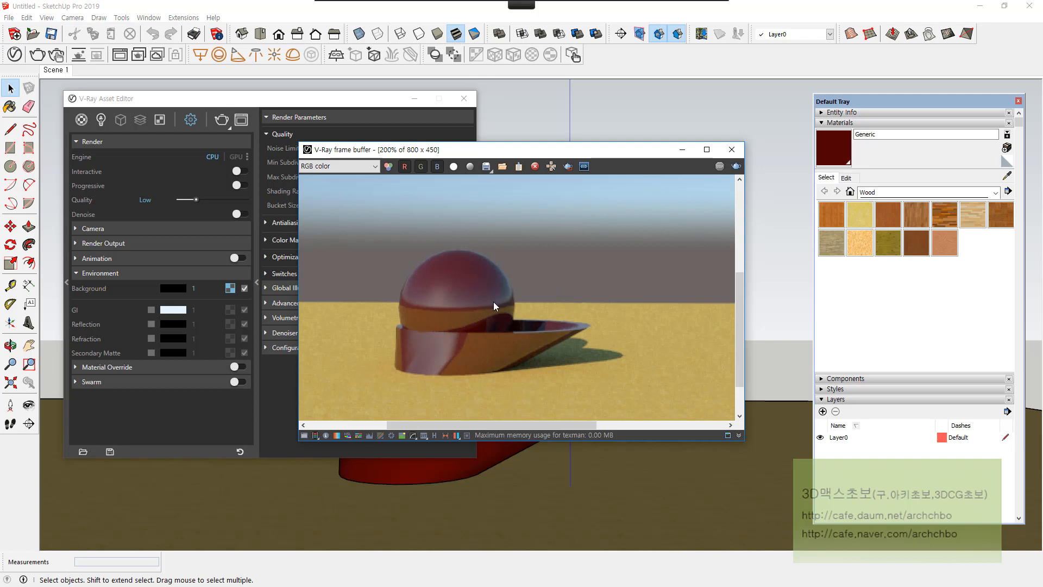
{"action": "scroll", "coordinate": [420, 370], "scroll_direction": "up", "scroll_amount": 2}
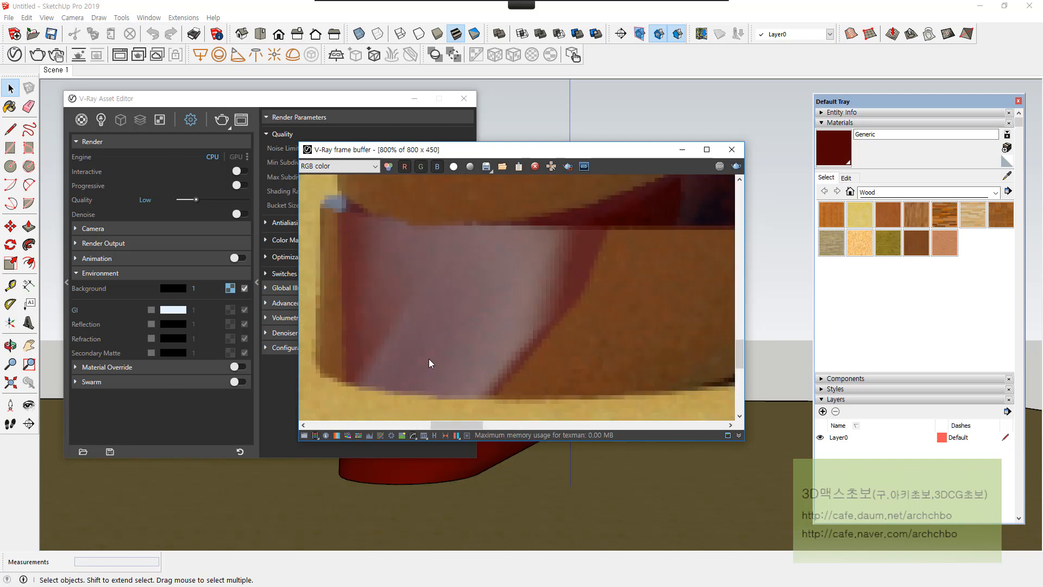
{"action": "scroll", "coordinate": [544, 210], "scroll_direction": "down", "scroll_amount": 1}
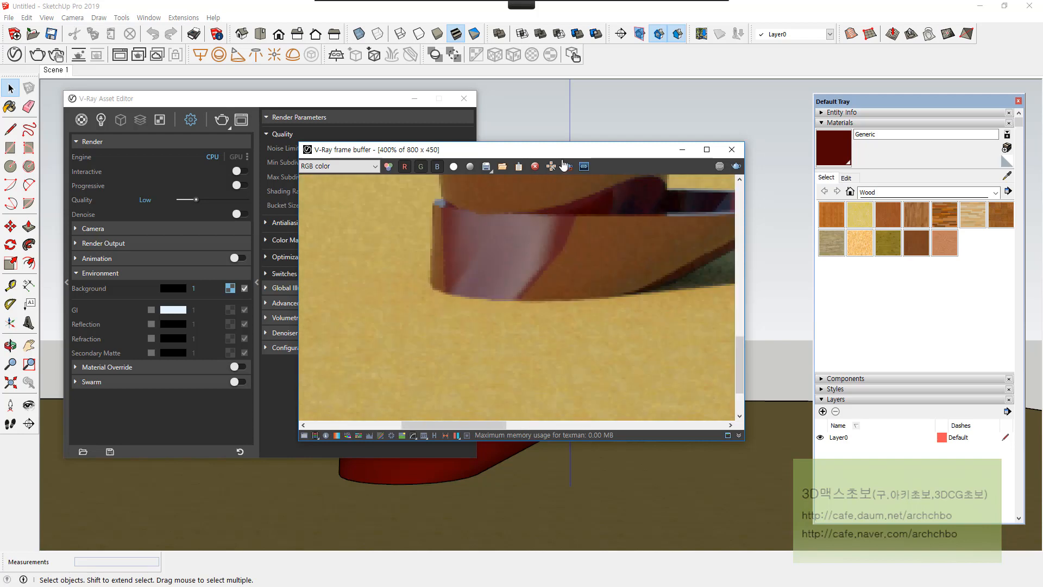
{"action": "scroll", "coordinate": [572, 205], "scroll_direction": "down", "scroll_amount": 1}
{"action": "scroll", "coordinate": [545, 262], "scroll_direction": "down", "scroll_amount": 1}
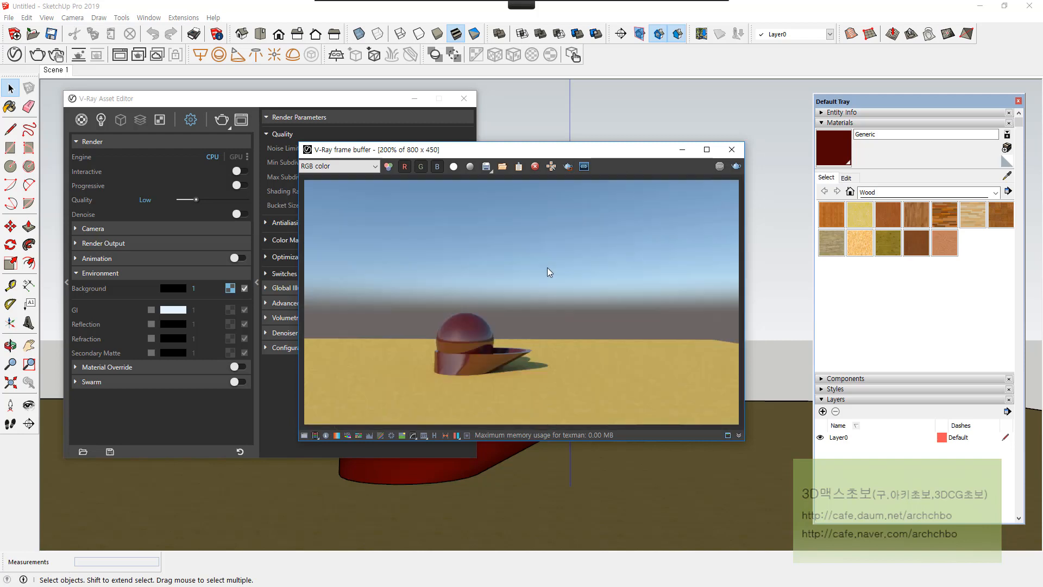
Step: Turn off the Environment background, re-render the scene and examine the reflections on the sphere and its base up close
{"action": "left_click_drag", "start_coordinate": [466, 150], "coordinate": [582, 112]}
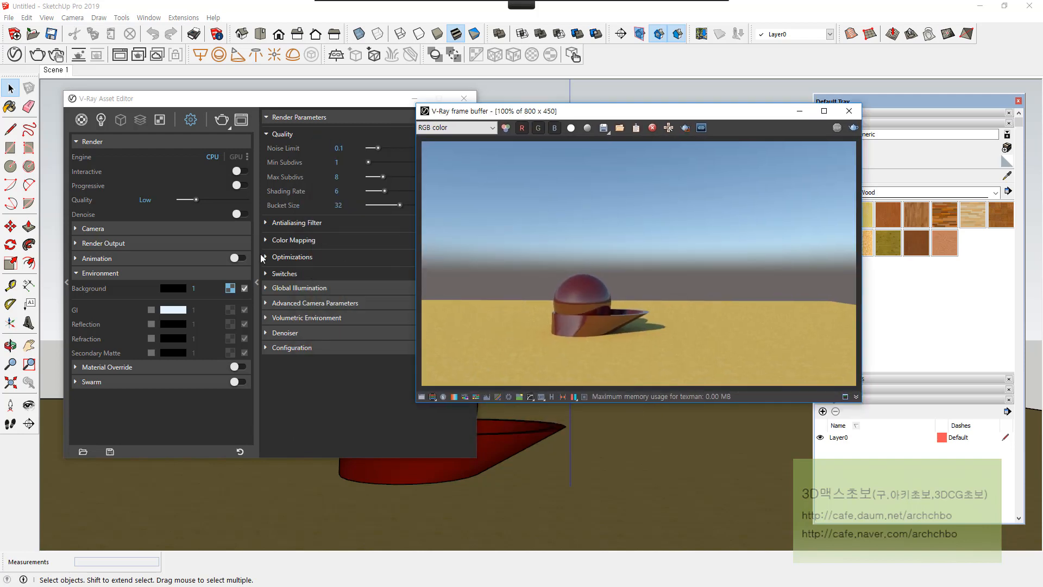
{"action": "left_click", "coordinate": [245, 288]}
{"action": "left_click_drag", "start_coordinate": [657, 123], "coordinate": [561, 135]}
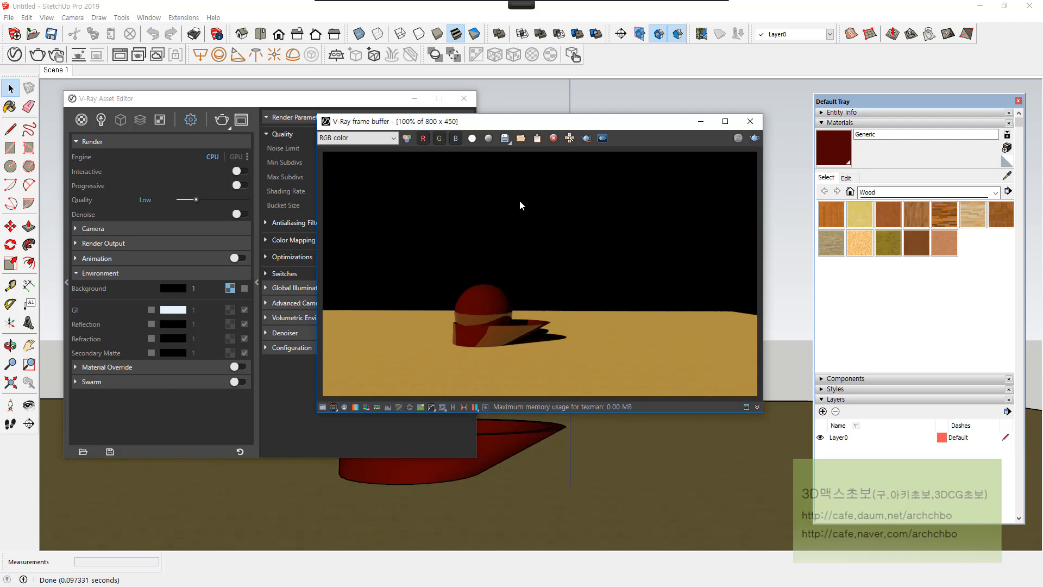
{"action": "scroll", "coordinate": [489, 336], "scroll_direction": "up", "scroll_amount": 2}
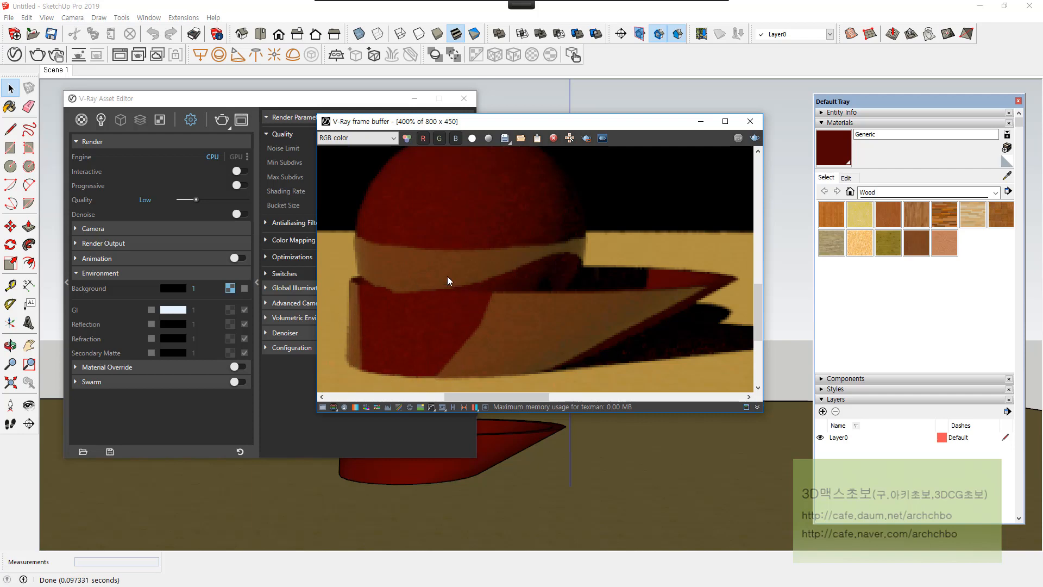
{"action": "scroll", "coordinate": [447, 269], "scroll_direction": "down", "scroll_amount": 1}
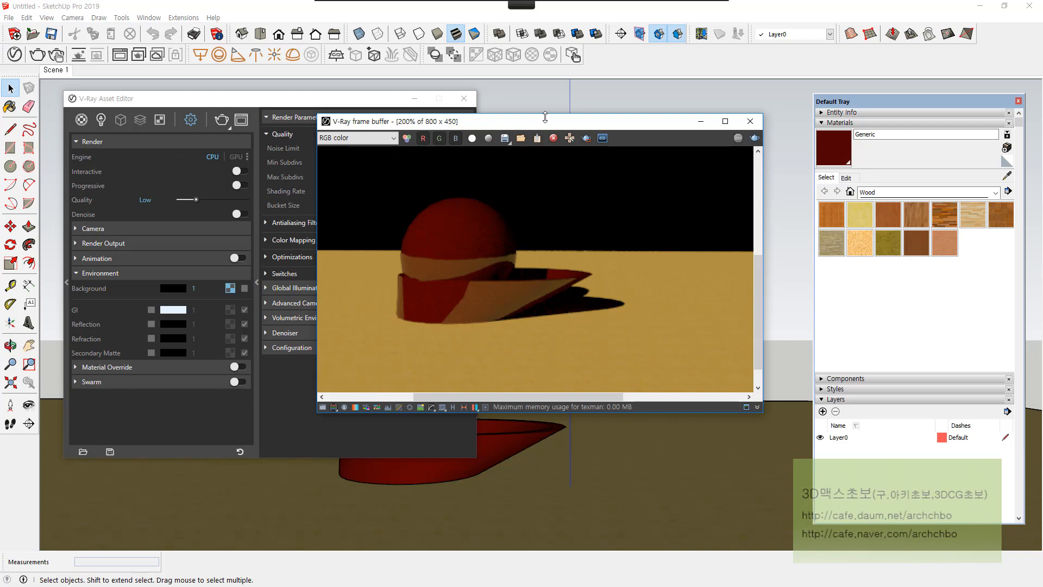
{"action": "left_click_drag", "start_coordinate": [545, 121], "coordinate": [651, 90]}
{"action": "left_click", "coordinate": [244, 289]}
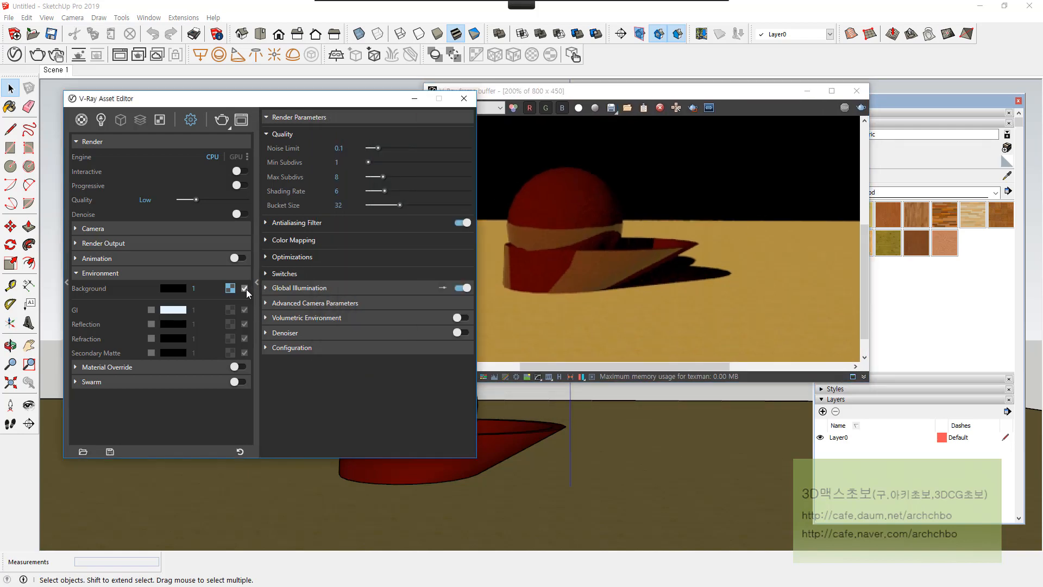
{"action": "left_click", "coordinate": [244, 289]}
{"action": "left_click", "coordinate": [571, 295]}
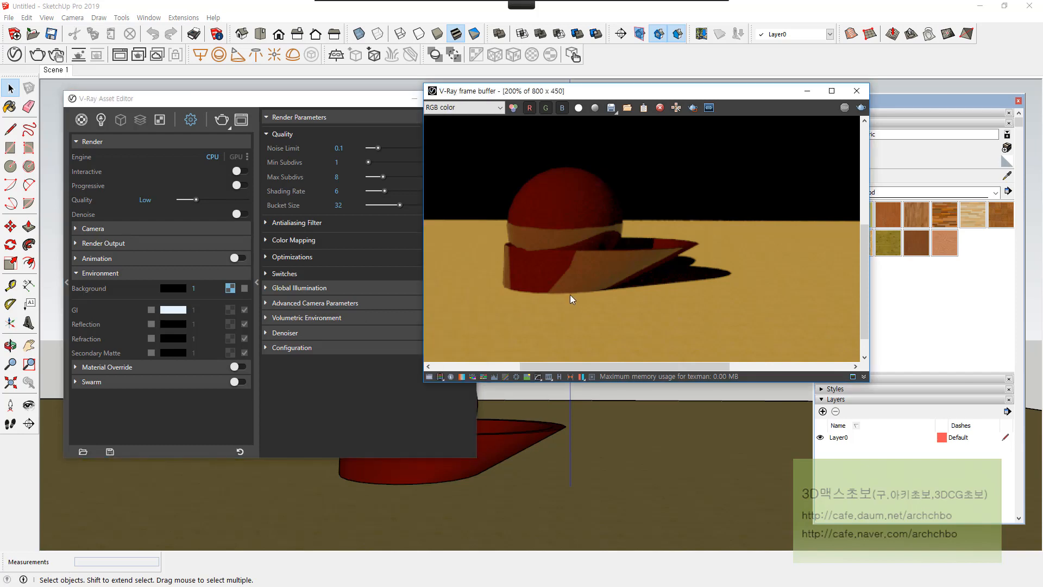
Step: Turn off Global Illumination in the render settings and re-render the scene lit only by the SunLight
{"action": "left_click", "coordinate": [346, 386]}
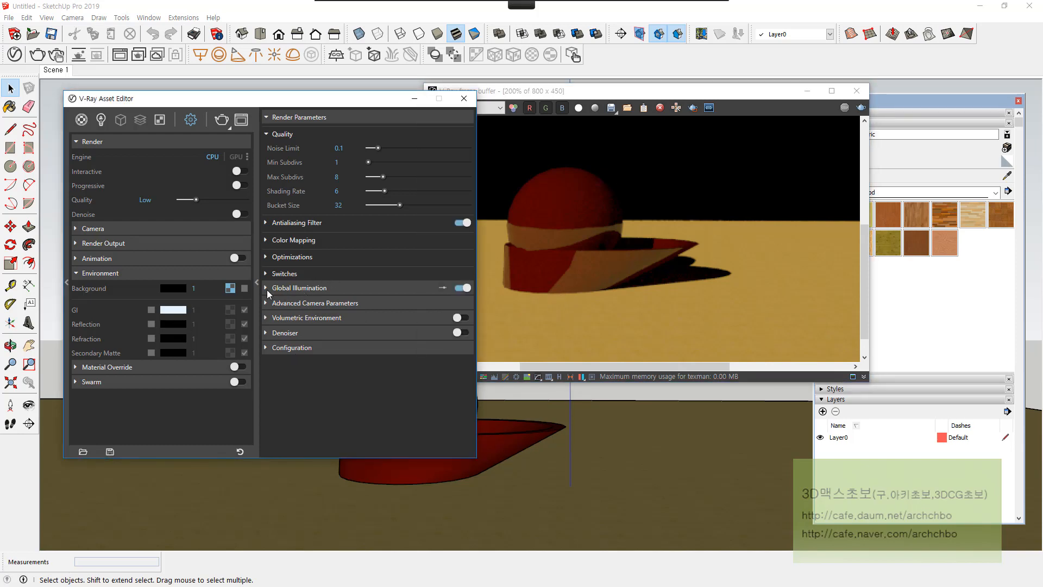
{"action": "left_click", "coordinate": [374, 289]}
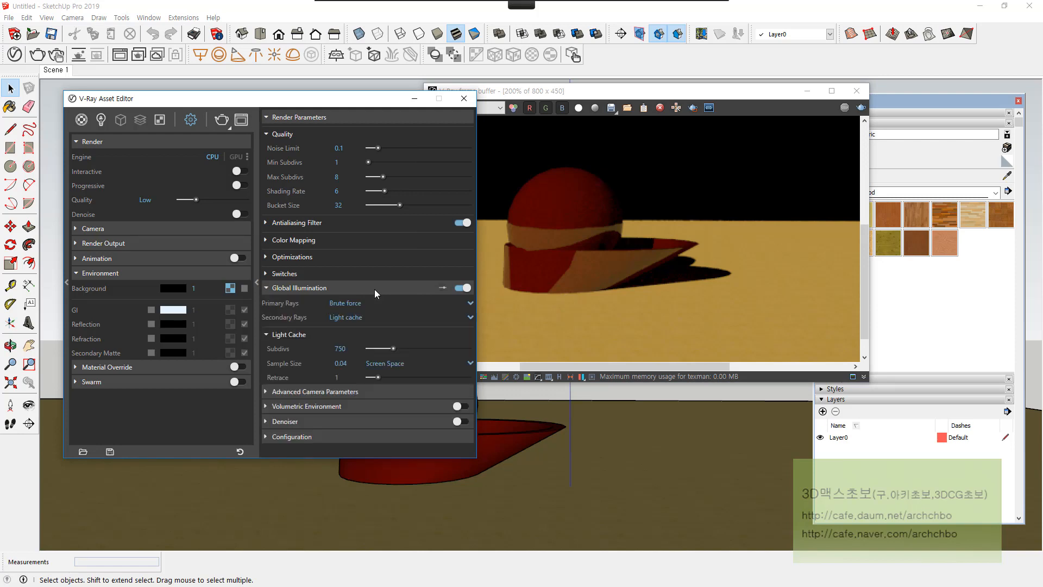
{"action": "left_click", "coordinate": [460, 288]}
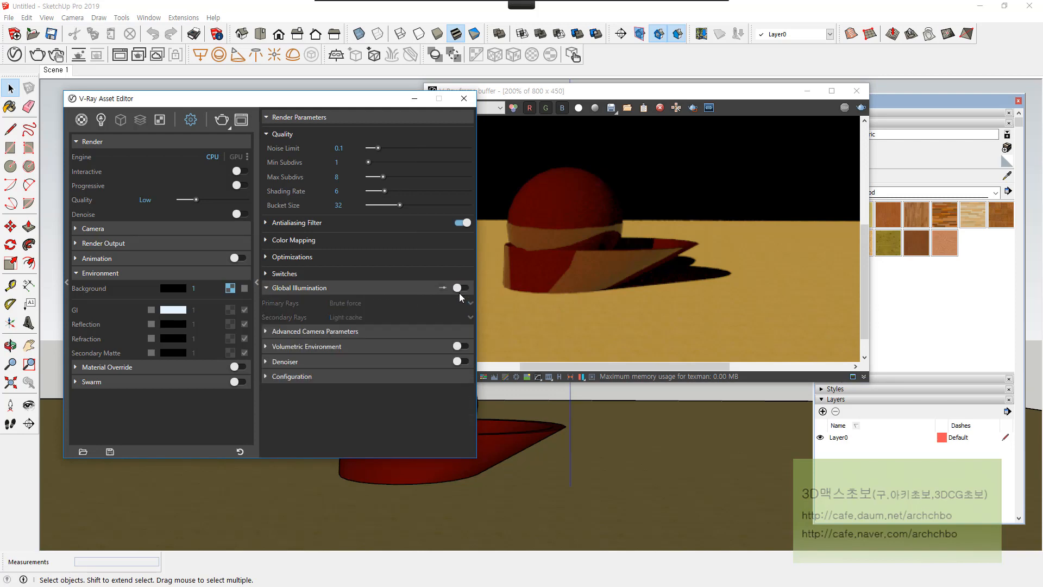
{"action": "left_click", "coordinate": [774, 183]}
{"action": "scroll", "coordinate": [778, 180], "scroll_direction": "down", "scroll_amount": 1}
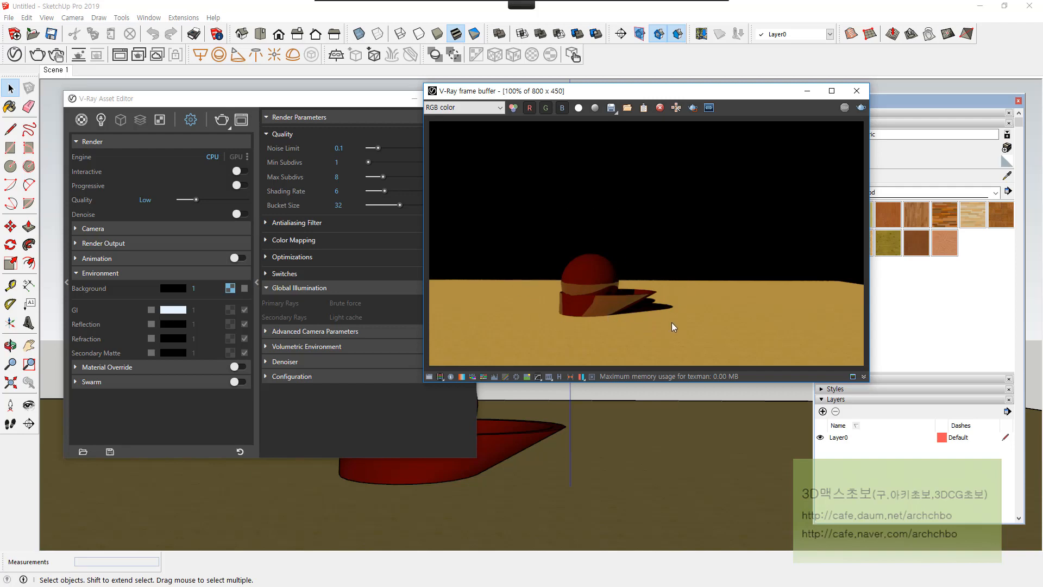
{"action": "left_click", "coordinate": [102, 120]}
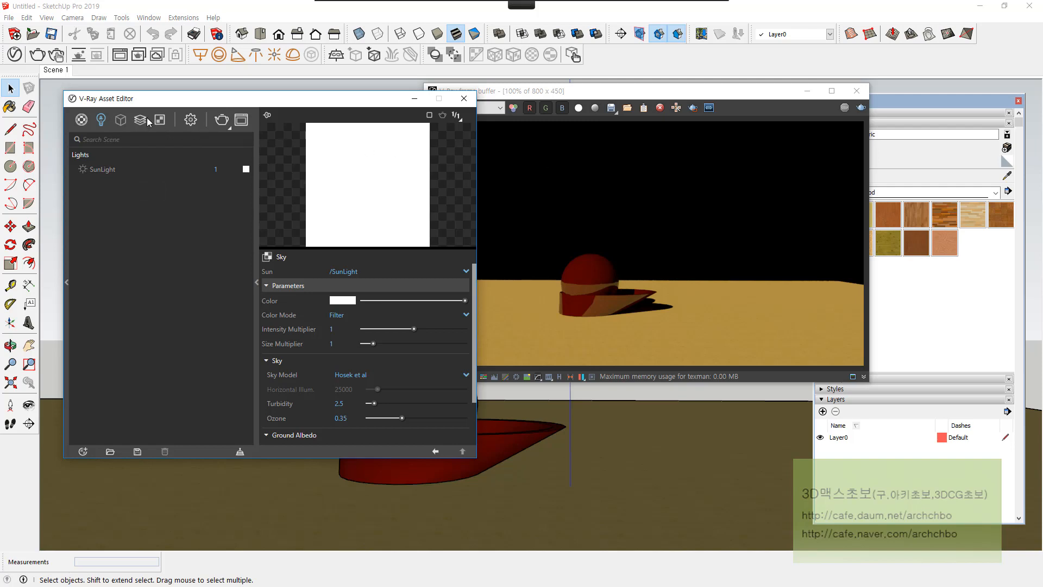
{"action": "left_click", "coordinate": [190, 119]}
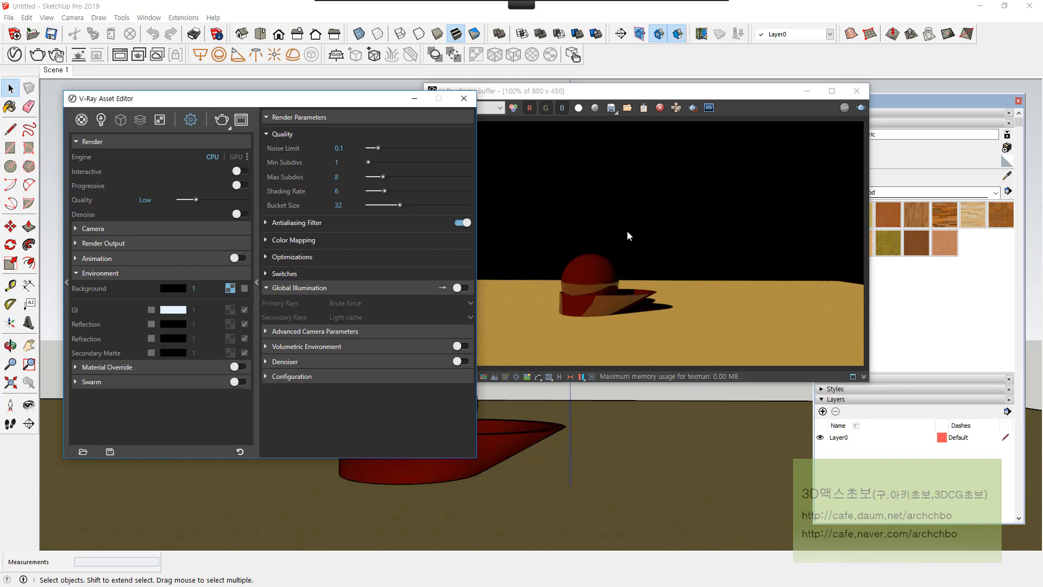
{"action": "left_click", "coordinate": [861, 108]}
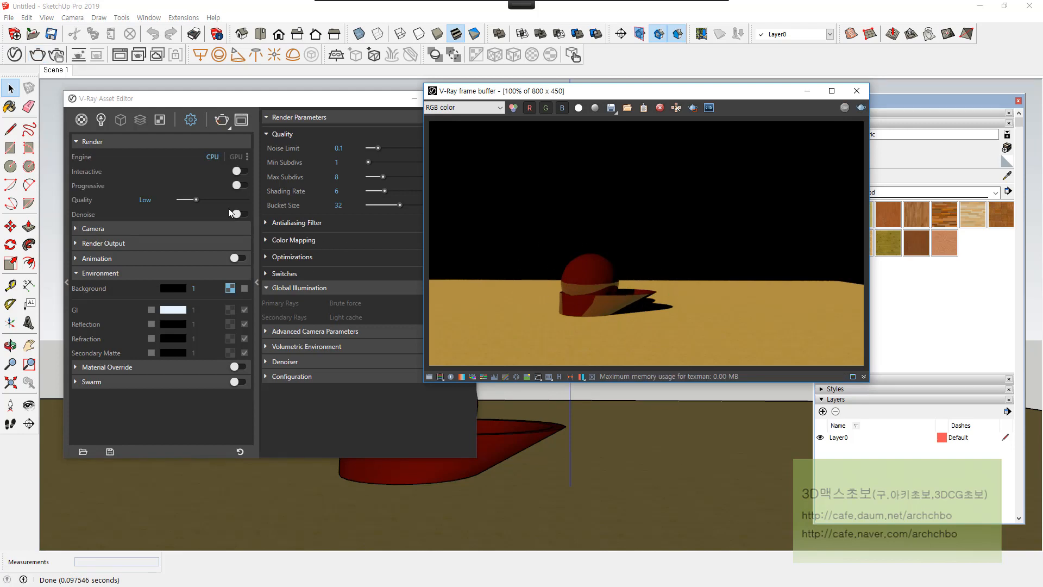
Step: Turn off the SunLight, re-render the scene and switch the light back on
{"action": "left_click", "coordinate": [101, 119]}
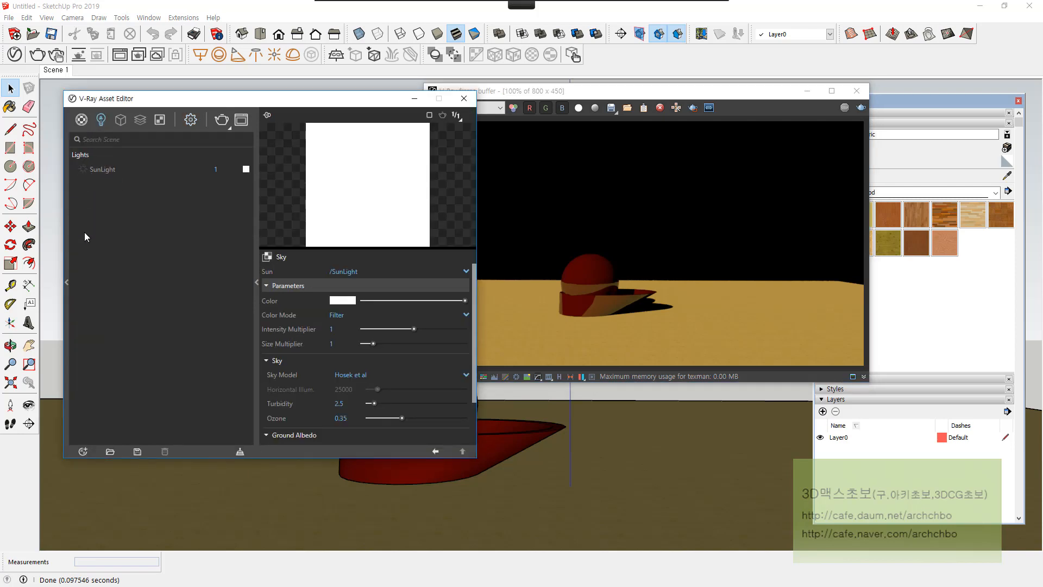
{"action": "left_click", "coordinate": [861, 111]}
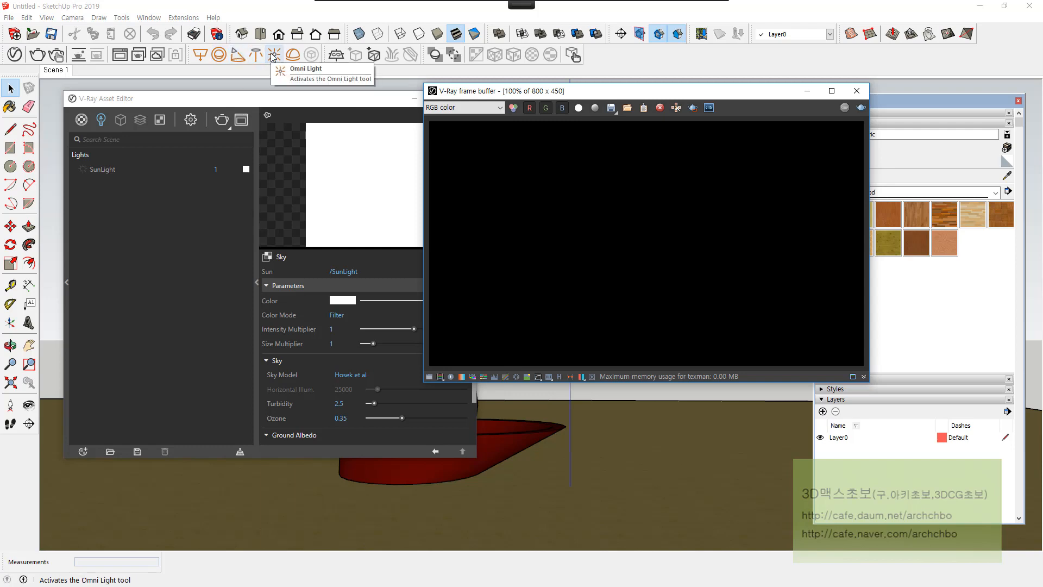
{"action": "left_click", "coordinate": [84, 167]}
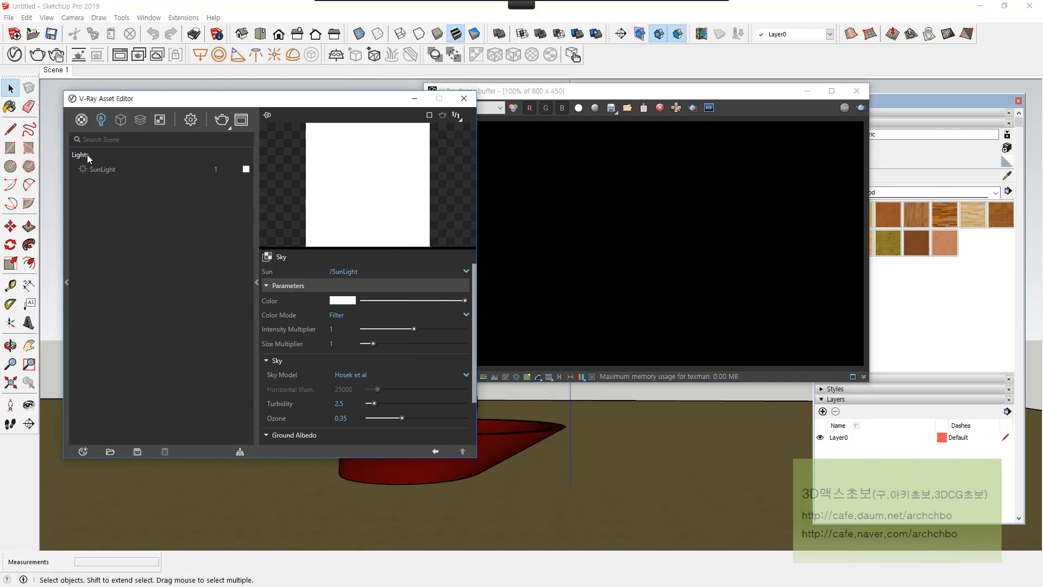
Step: Replace the Environment background's sky texture with a Bitmap that loads escalier.hdr from the Source\HDR-File folder on drive G
{"action": "left_click", "coordinate": [191, 120]}
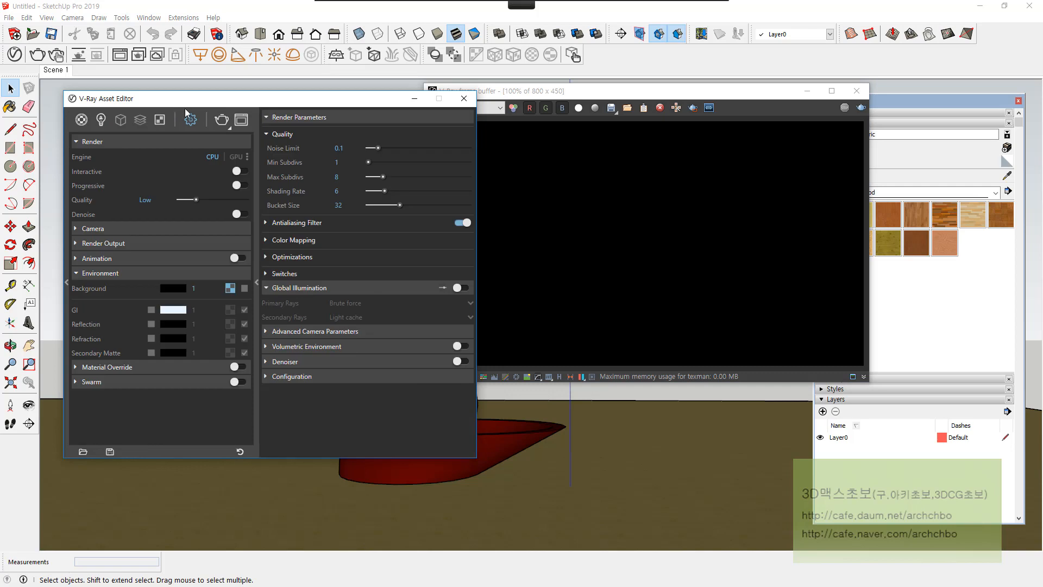
{"action": "left_click", "coordinate": [233, 288]}
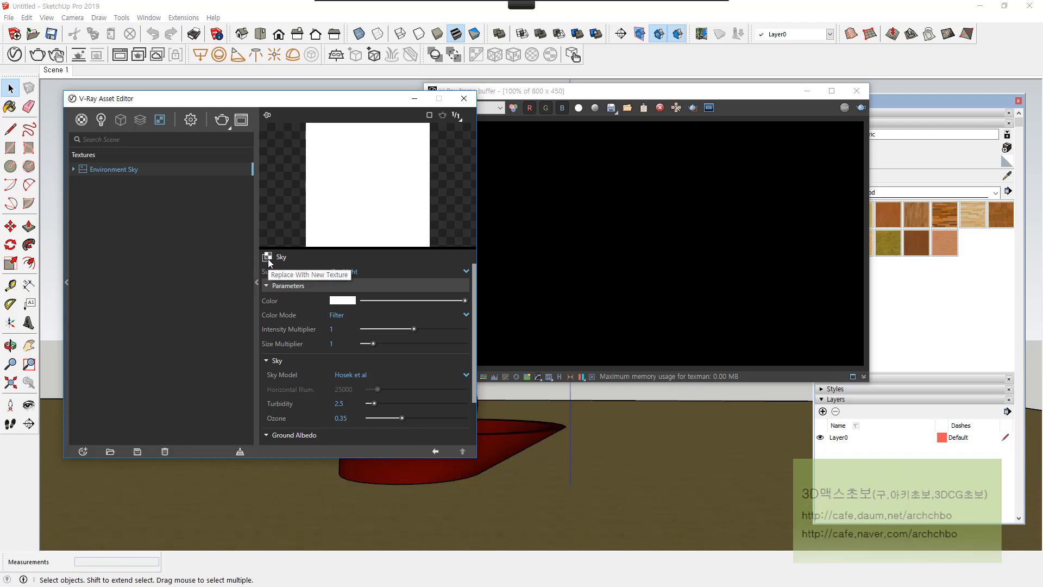
{"action": "left_click", "coordinate": [269, 262]}
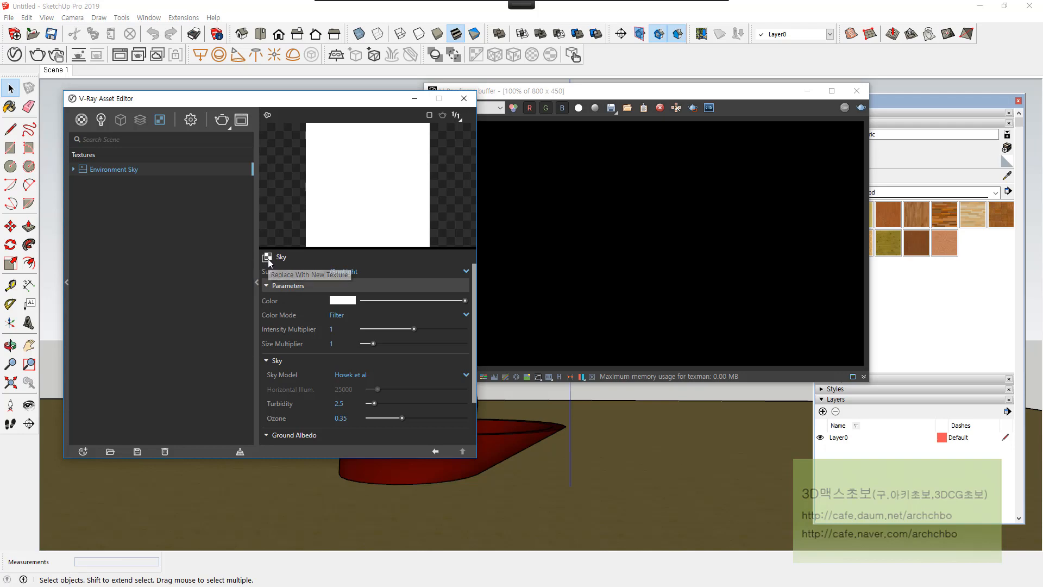
{"action": "left_click", "coordinate": [303, 268]}
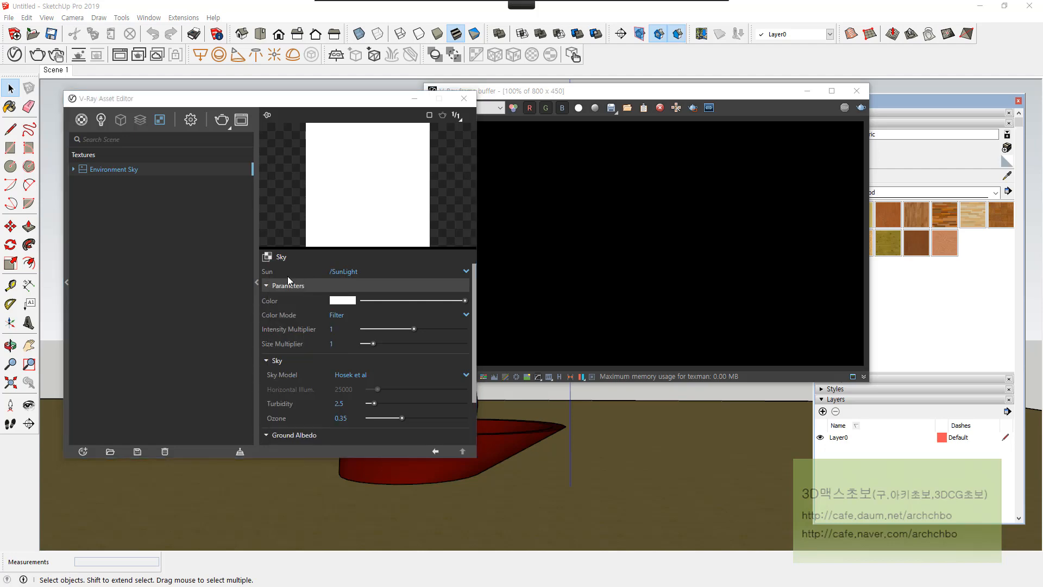
{"action": "left_click", "coordinate": [157, 344]}
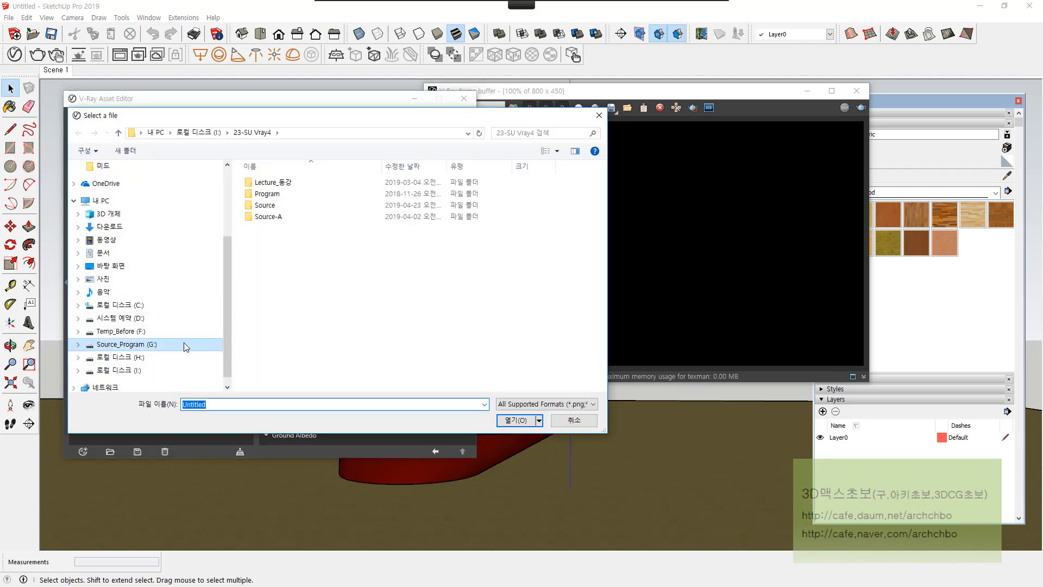
{"action": "left_click", "coordinate": [301, 184]}
{"action": "double_click", "coordinate": [301, 206]}
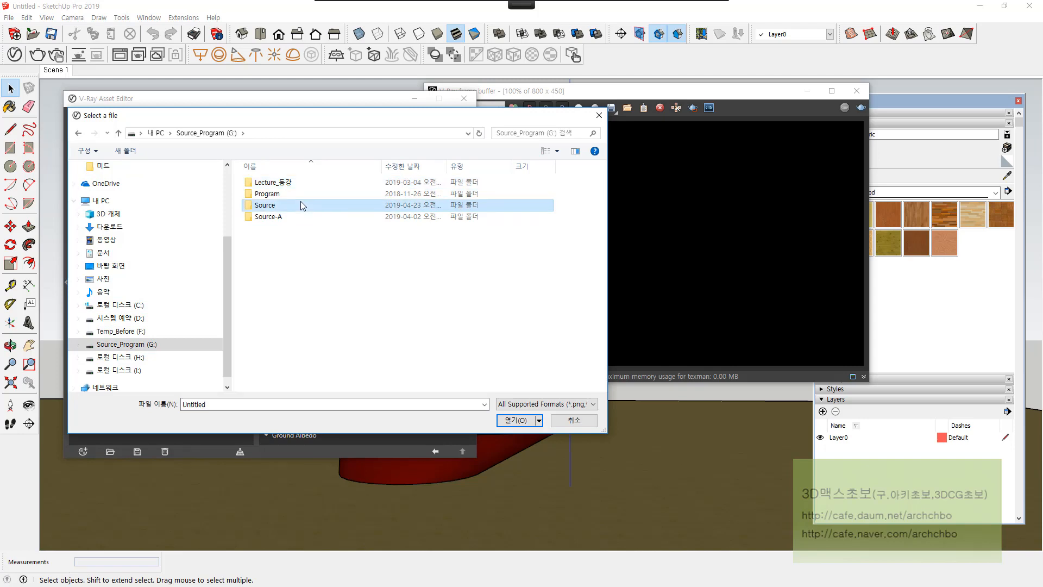
{"action": "double_click", "coordinate": [291, 171]}
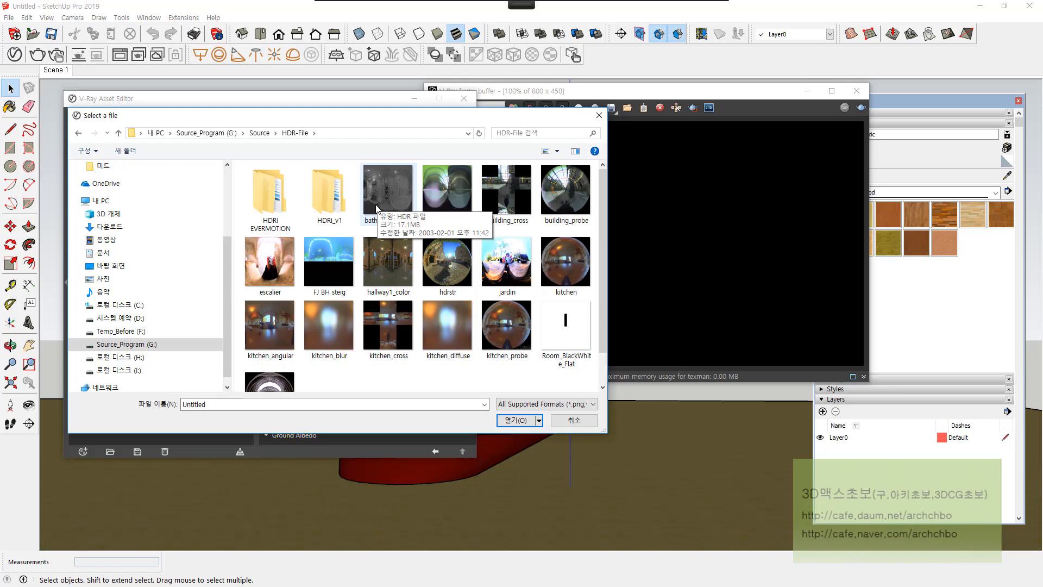
{"action": "left_click", "coordinate": [270, 262]}
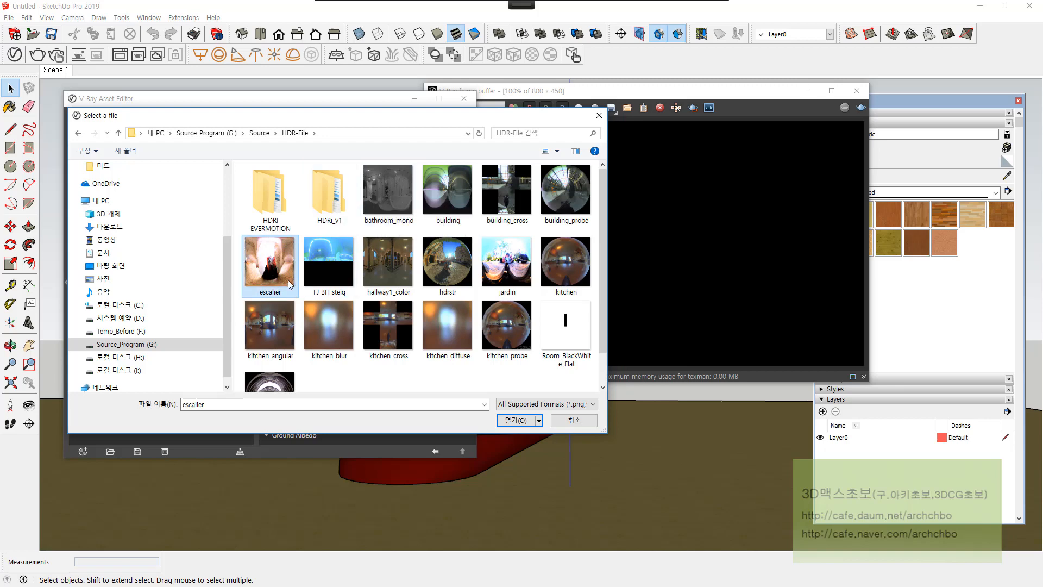
{"action": "left_click", "coordinate": [509, 421]}
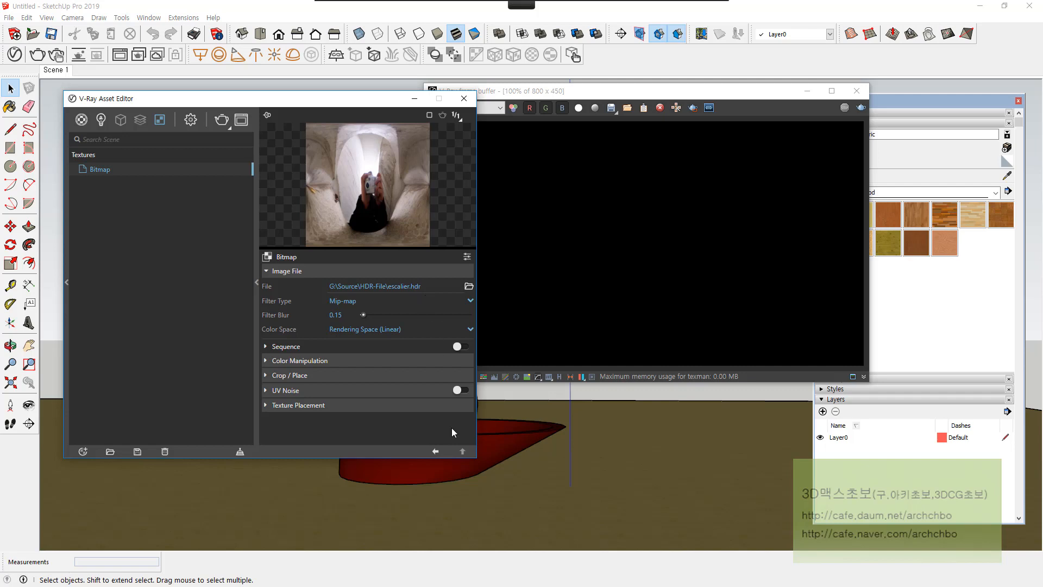
Step: Turn on the Environment background in the render settings and render the scene with the HDR bitmap
{"action": "left_click", "coordinate": [191, 120]}
{"action": "left_click", "coordinate": [844, 108]}
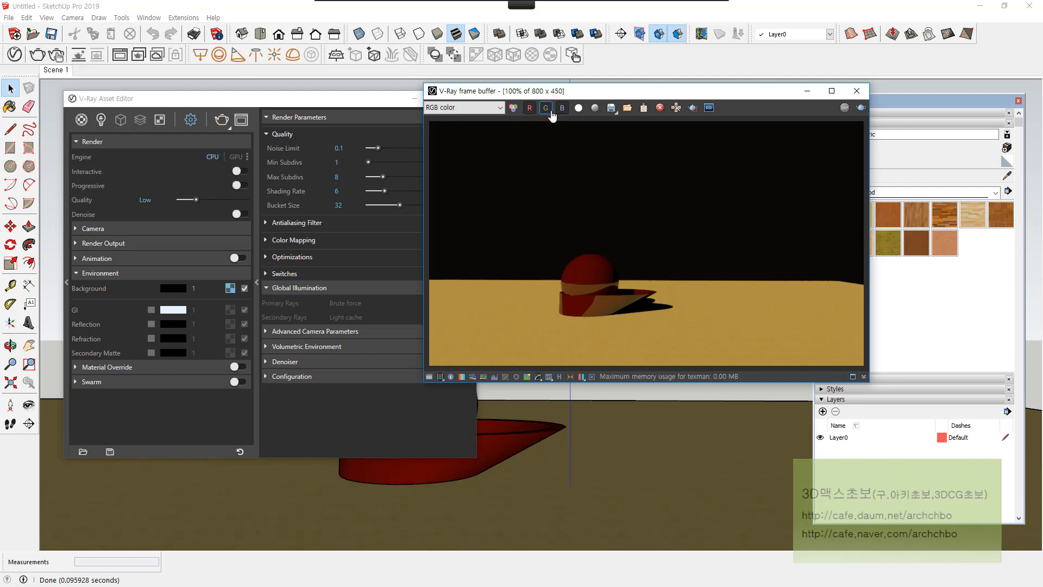
{"action": "left_click_drag", "start_coordinate": [516, 91], "coordinate": [664, 83]}
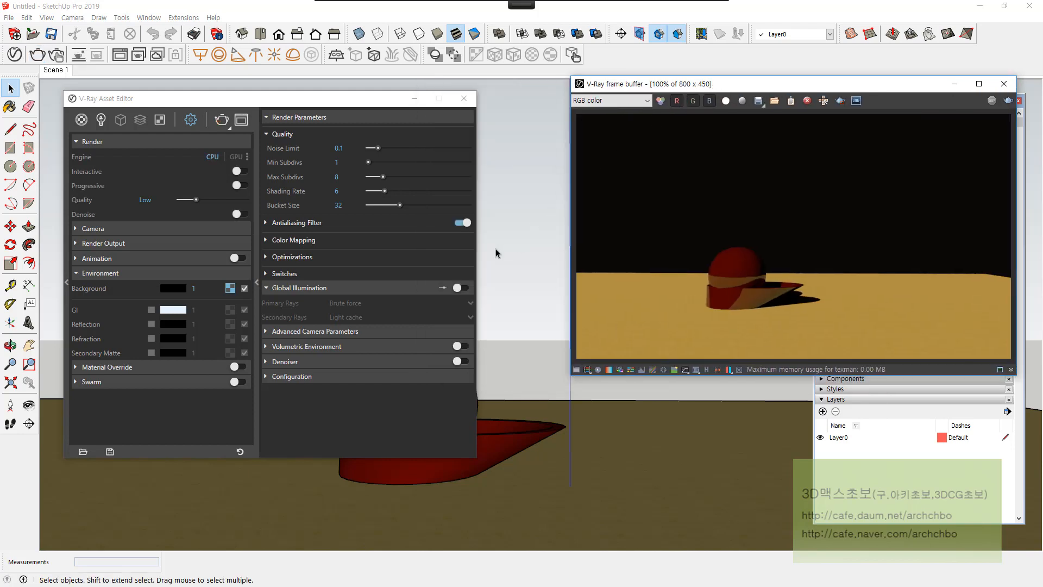
Step: Turn on Global Illumination and re-render the scene
{"action": "left_click", "coordinate": [460, 285]}
{"action": "left_click_drag", "start_coordinate": [854, 89], "coordinate": [628, 96]}
{"action": "left_click", "coordinate": [791, 104]}
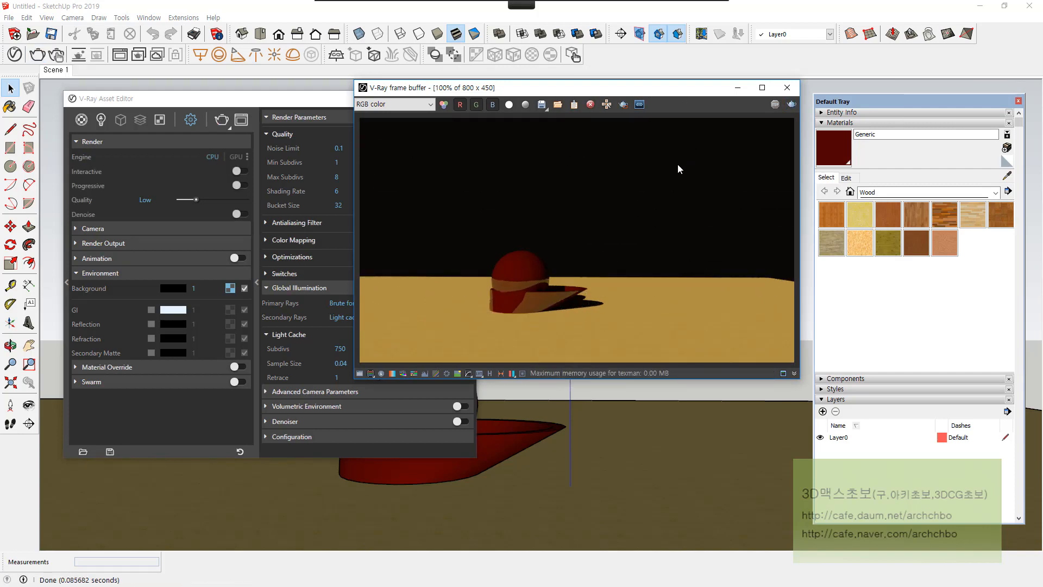
{"action": "left_click_drag", "start_coordinate": [624, 89], "coordinate": [729, 88]}
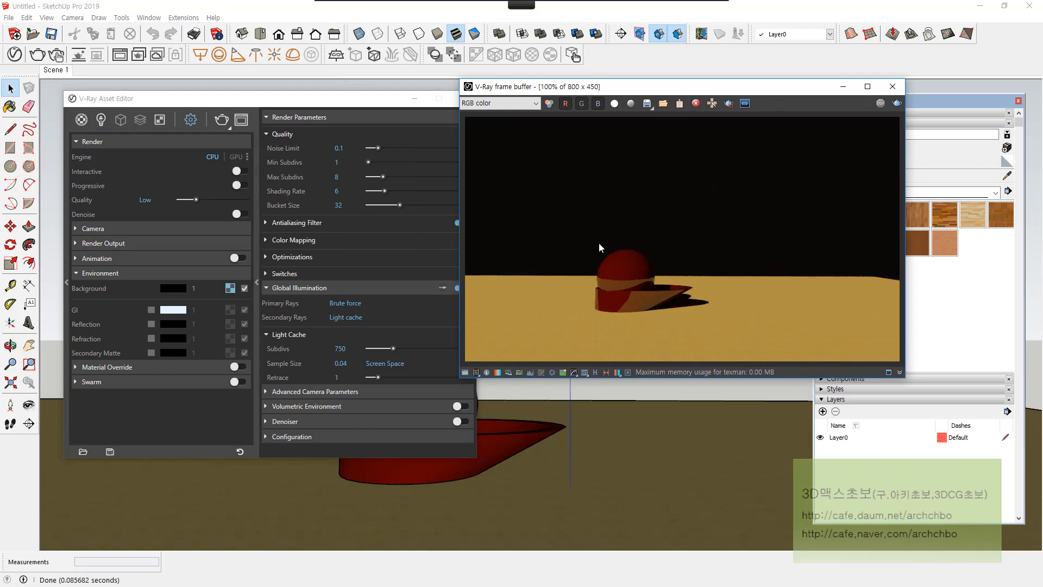
Step: Set the background bitmap's Texture Placement type to Environment and re-render the scene
{"action": "left_click", "coordinate": [228, 292]}
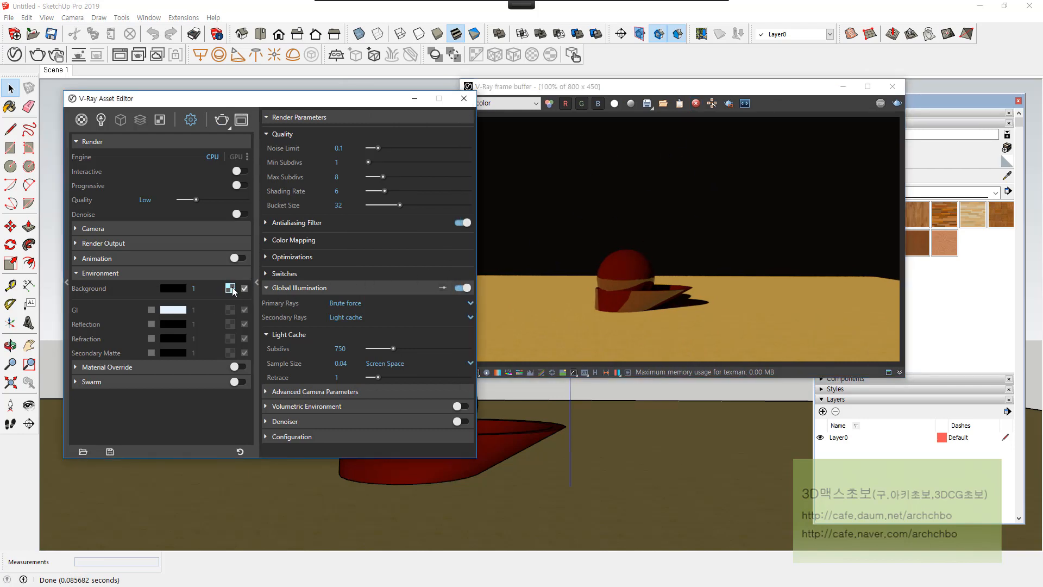
{"action": "left_click", "coordinate": [230, 289]}
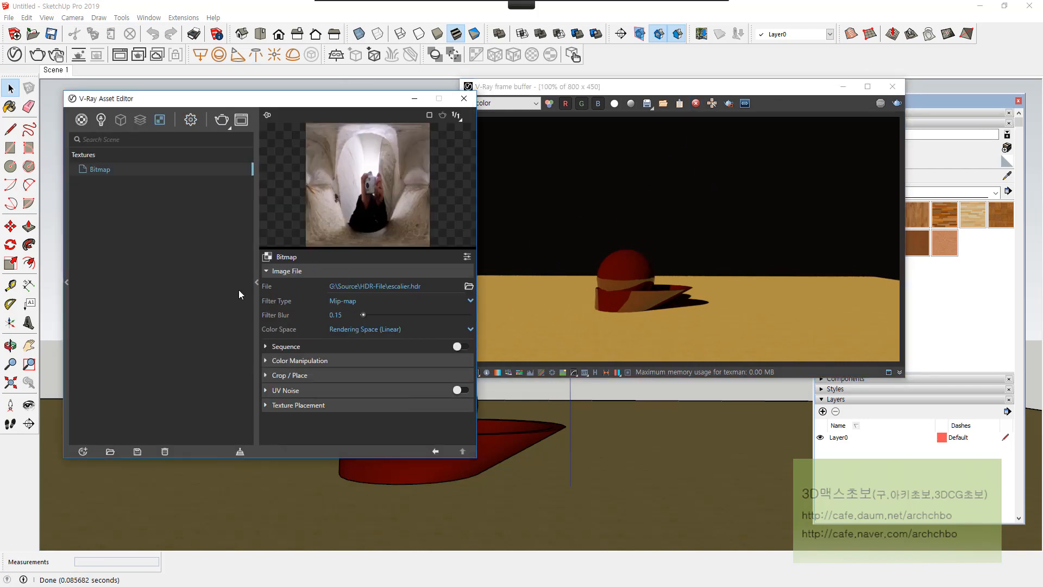
{"action": "left_click", "coordinate": [311, 406]}
{"action": "scroll", "coordinate": [314, 392], "scroll_direction": "down", "scroll_amount": 3}
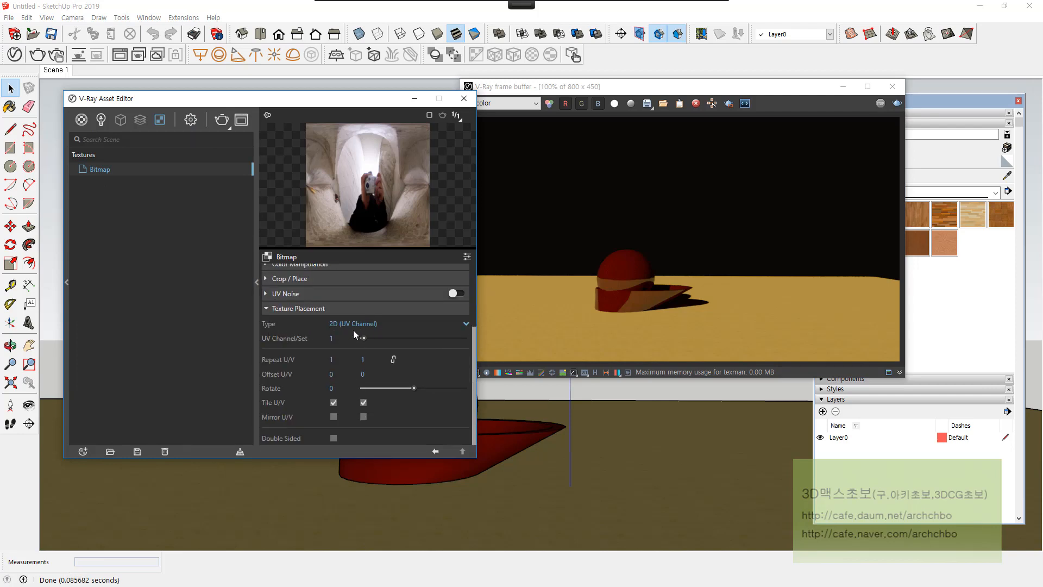
{"action": "left_click", "coordinate": [359, 324]}
{"action": "left_click", "coordinate": [359, 353]}
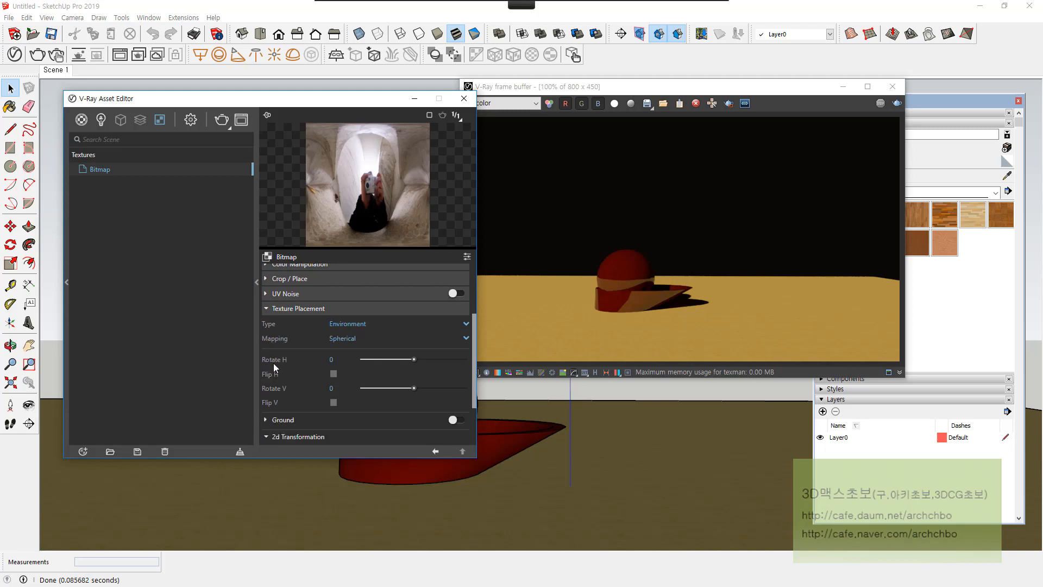
{"action": "left_click", "coordinate": [894, 104]}
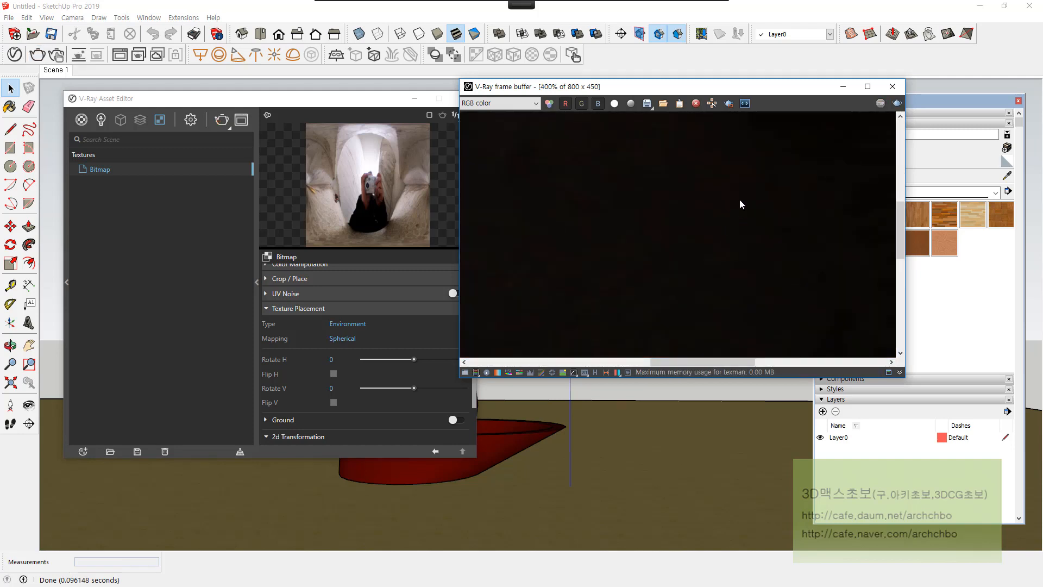
Step: Set the background bitmap's Mapping to Screen and re-render the scene
{"action": "left_click", "coordinate": [364, 340]}
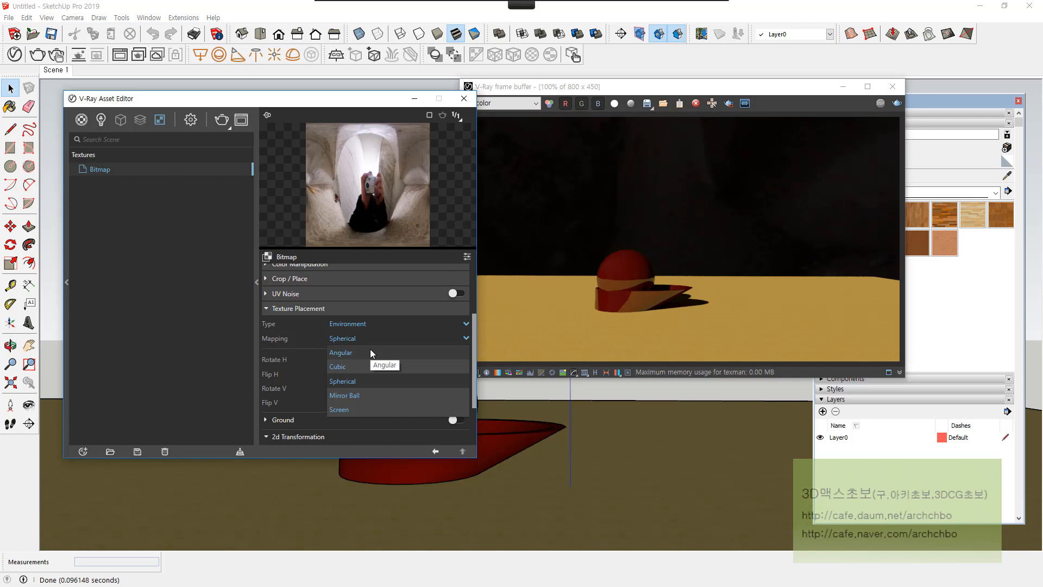
{"action": "left_click", "coordinate": [357, 409]}
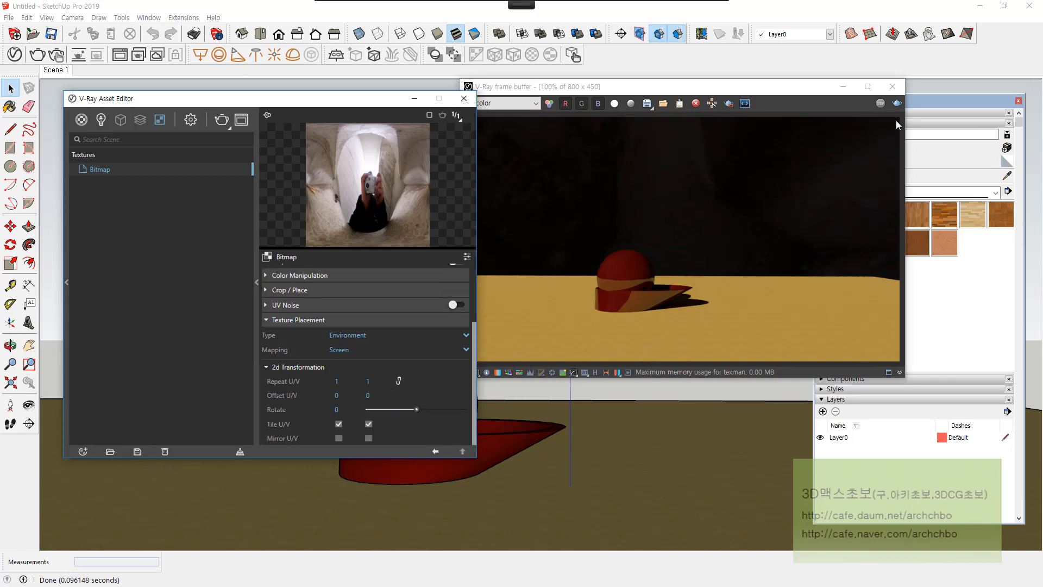
{"action": "left_click", "coordinate": [897, 103]}
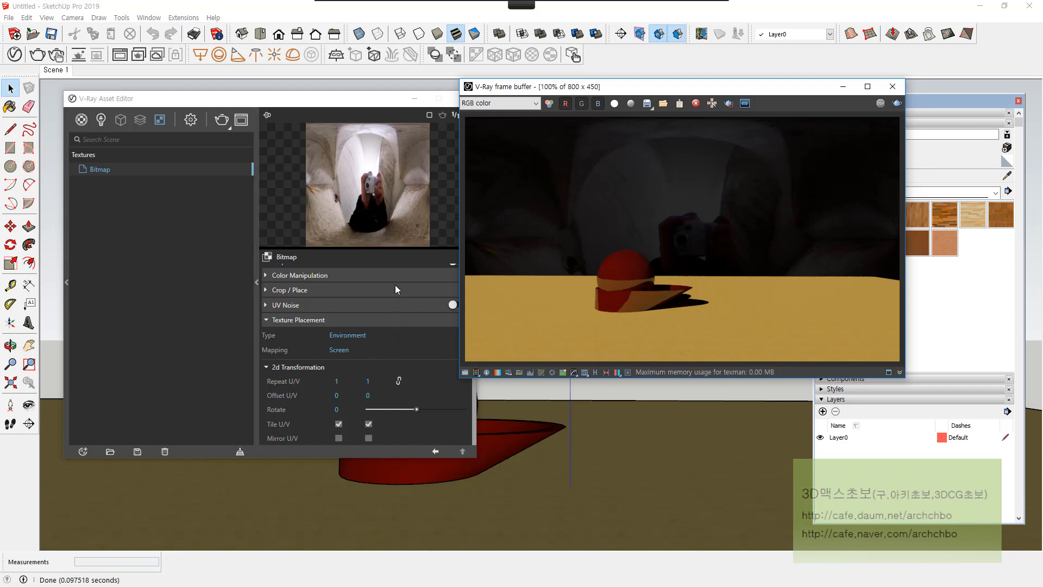
Step: Switch the escalier.hdr background bitmap's Mapping to Angular and re-render the scene
{"action": "left_click", "coordinate": [353, 349]}
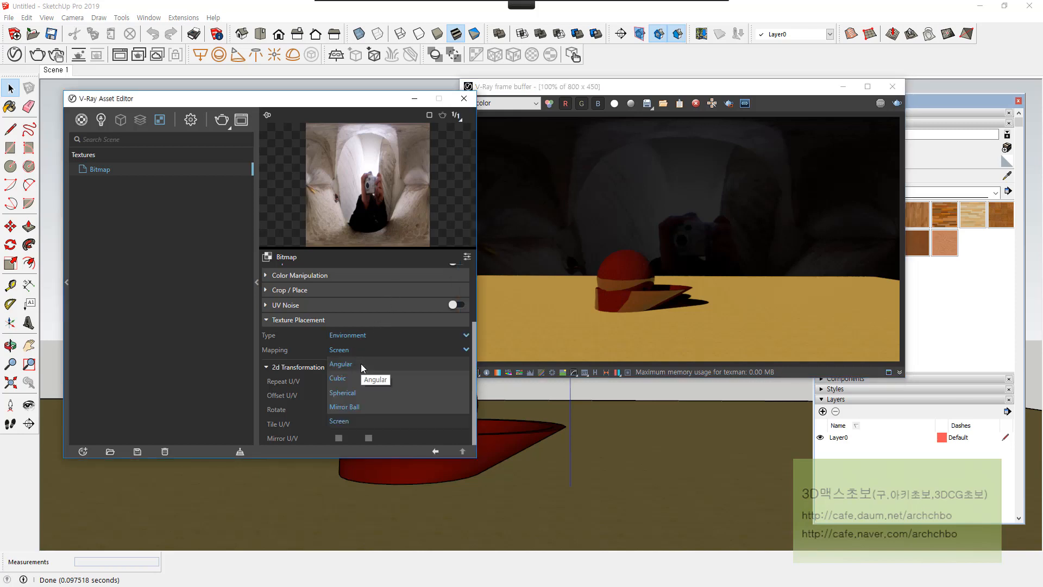
{"action": "left_click", "coordinate": [362, 365]}
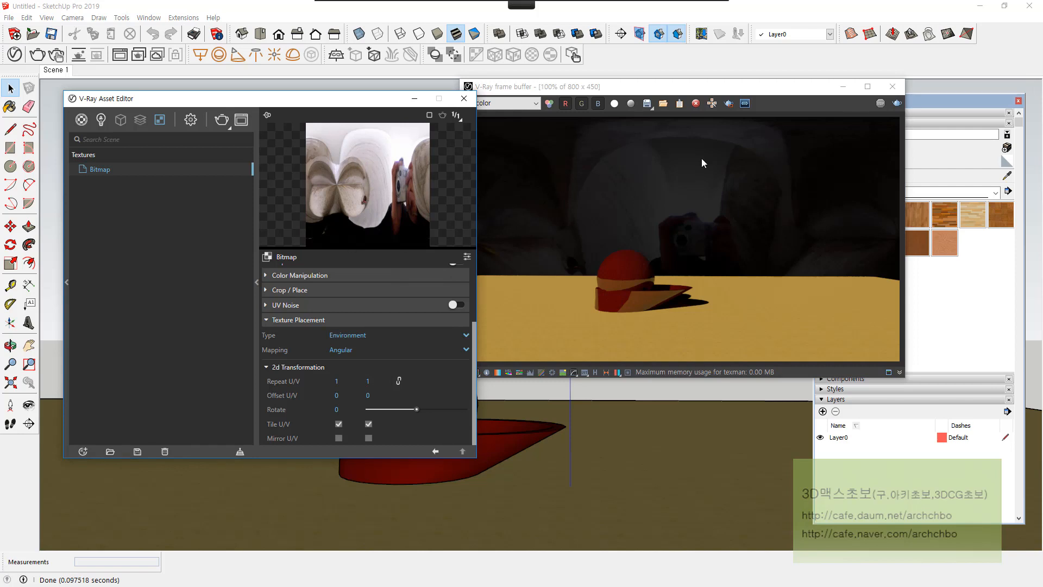
{"action": "left_click", "coordinate": [900, 107]}
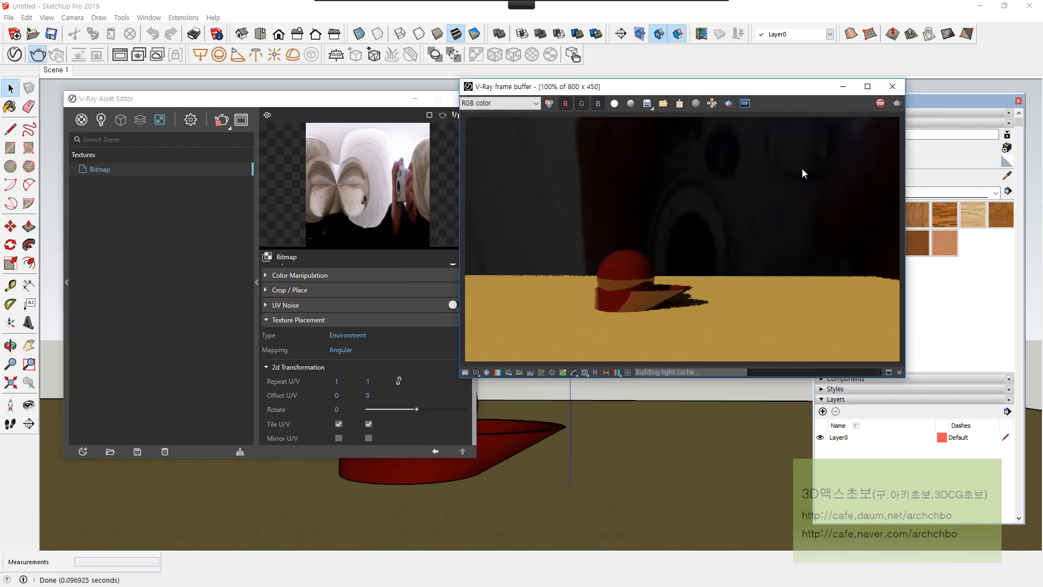
Step: Set the bitmap's Mapping to Spherical and replace its image file with uffizi_probe.hdr from the HDR-File folder
{"action": "left_click", "coordinate": [353, 349]}
{"action": "left_click", "coordinate": [357, 393]}
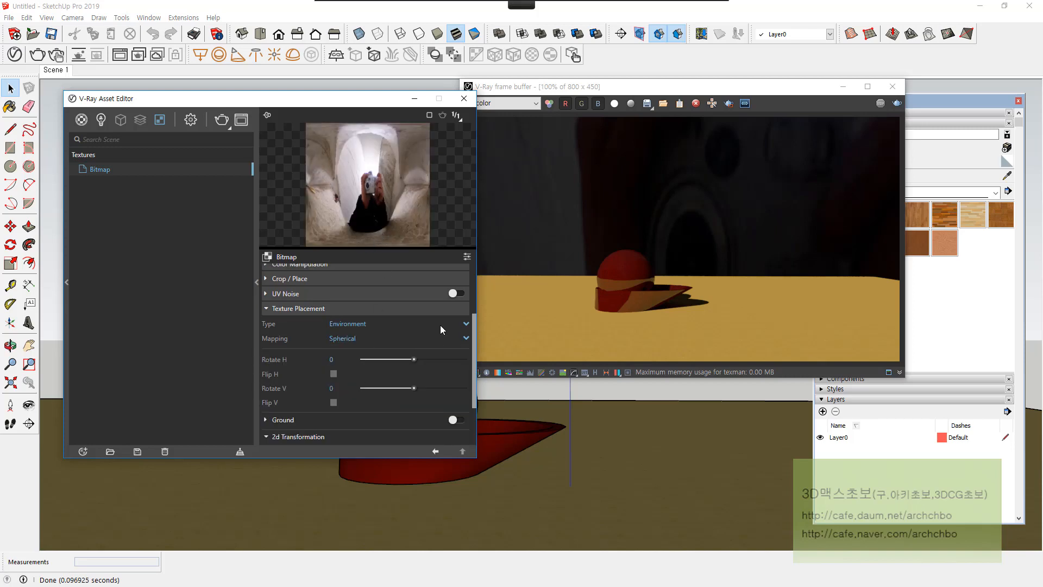
{"action": "scroll", "coordinate": [402, 305], "scroll_direction": "up", "scroll_amount": 3}
{"action": "left_click", "coordinate": [465, 287]}
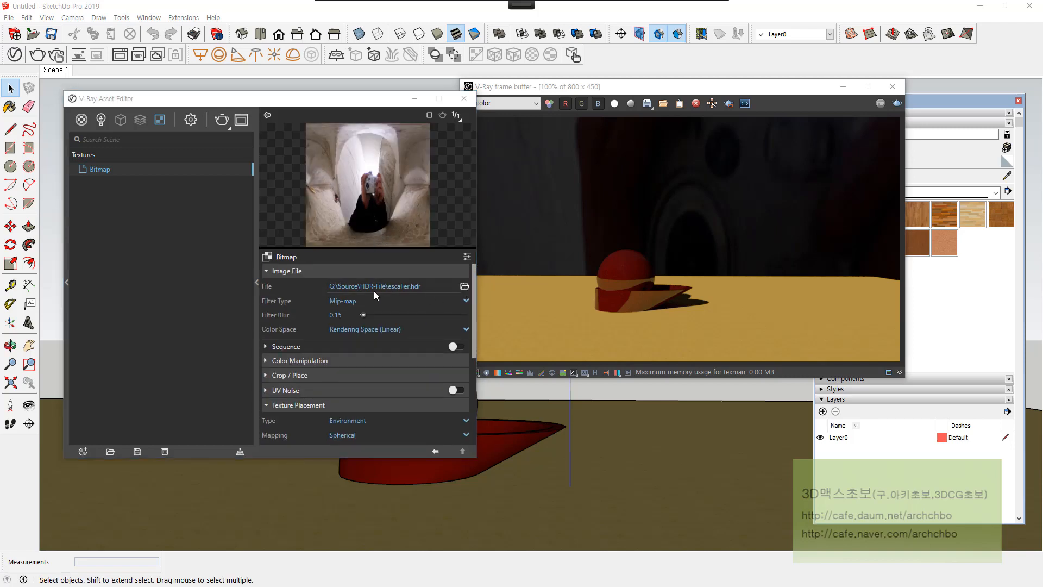
{"action": "scroll", "coordinate": [361, 293], "scroll_direction": "down", "scroll_amount": 1}
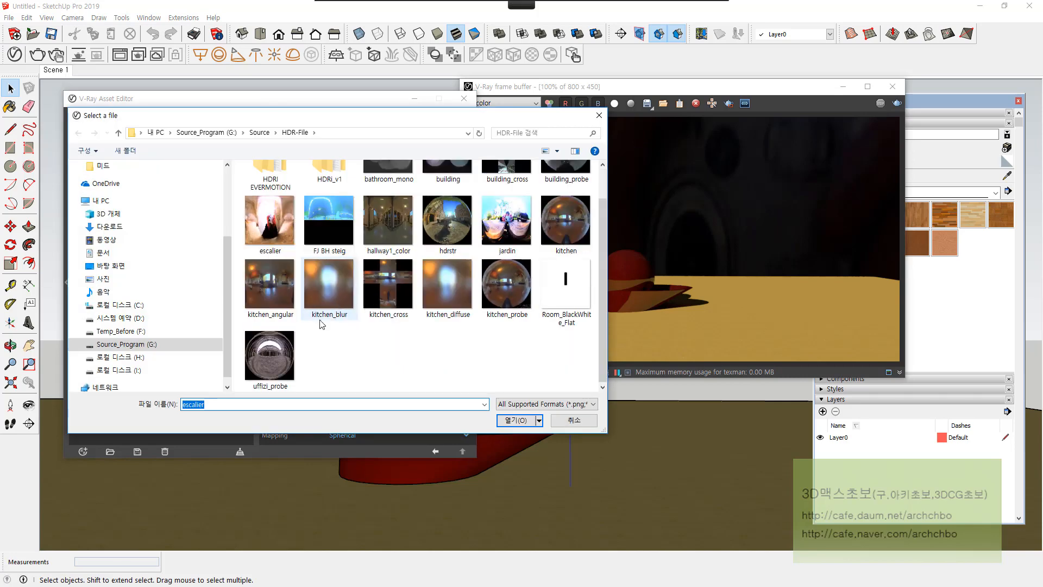
{"action": "double_click", "coordinate": [270, 356]}
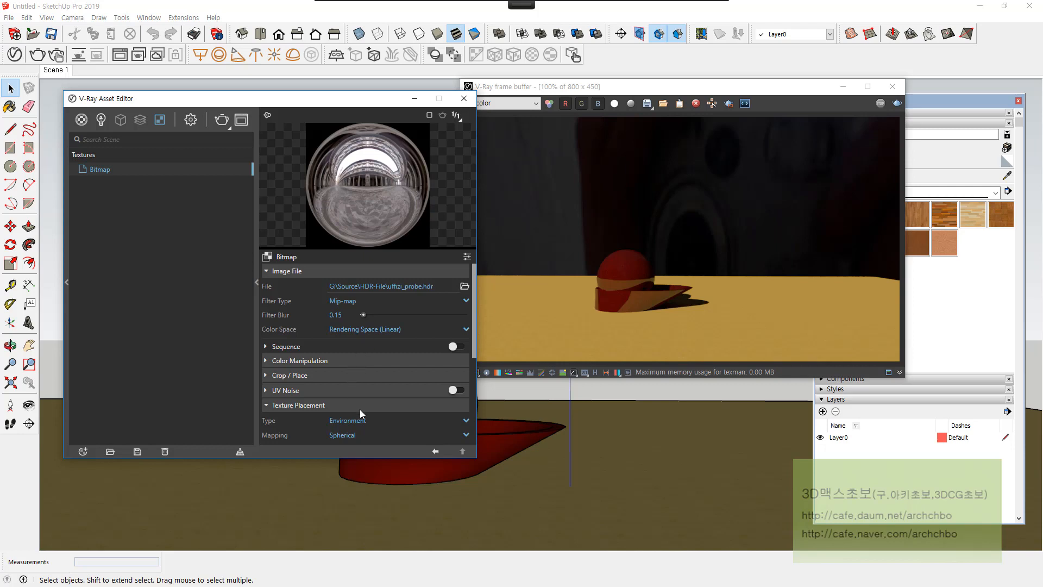
Step: Try Screen as the uffizi_probe bitmap's Mapping, switch it to Angular, and re-render the scene
{"action": "left_click", "coordinate": [357, 434]}
{"action": "left_click", "coordinate": [363, 423]}
{"action": "scroll", "coordinate": [354, 361], "scroll_direction": "down", "scroll_amount": 2}
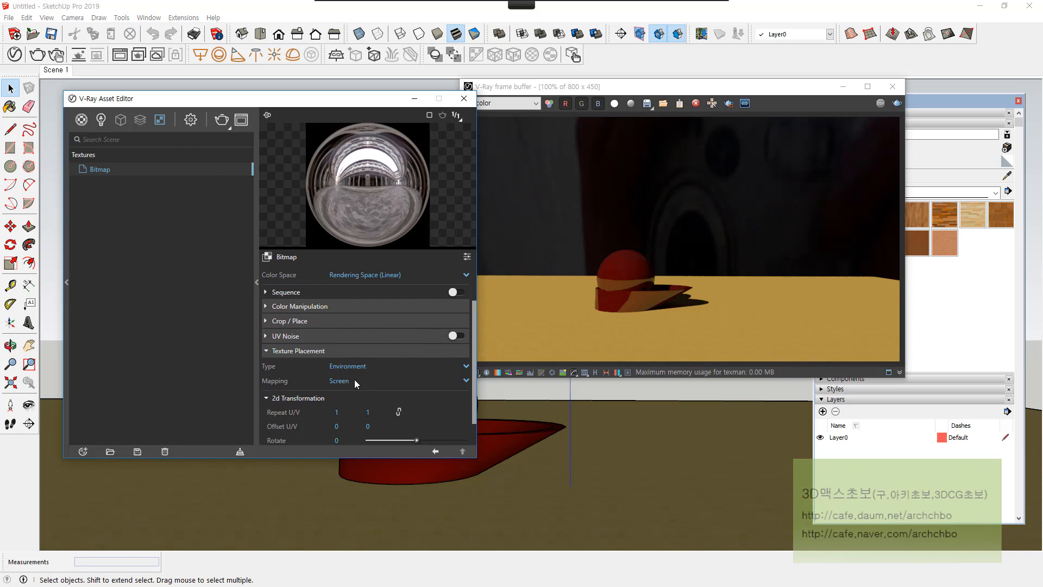
{"action": "left_click", "coordinate": [355, 379]}
{"action": "left_click", "coordinate": [353, 312]}
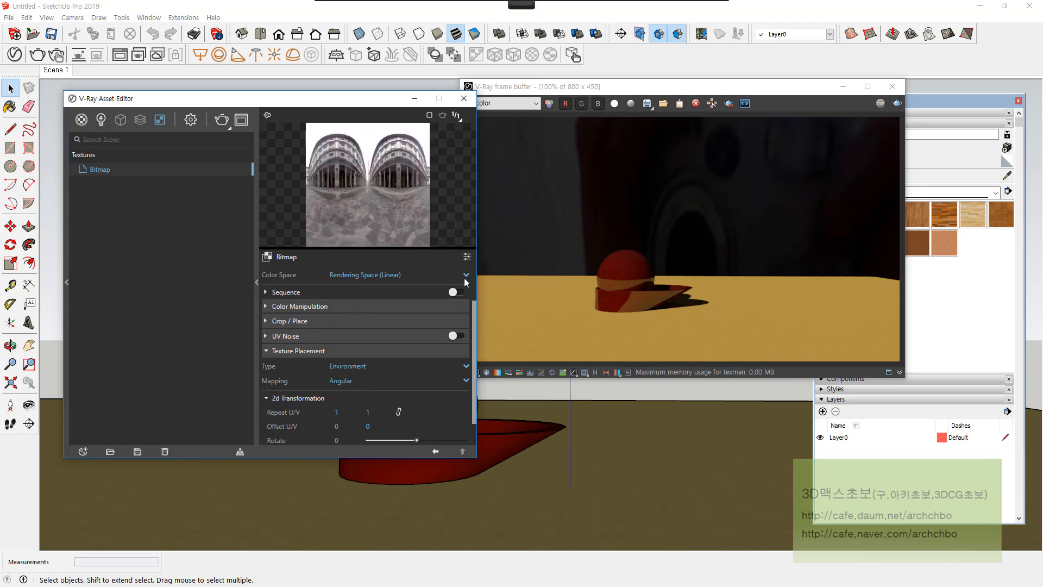
{"action": "left_click", "coordinate": [897, 103]}
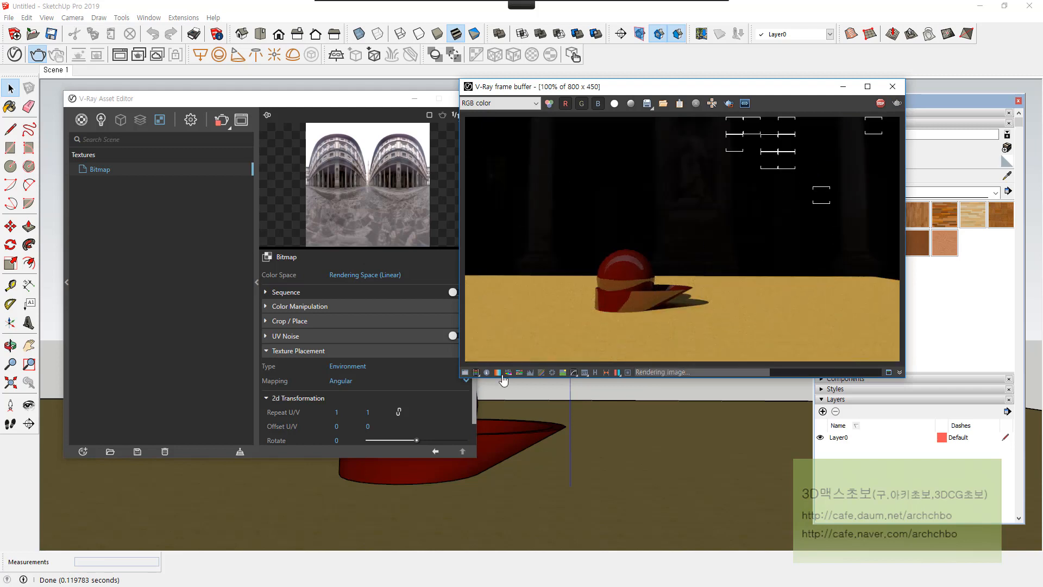
Step: Set the uffizi_probe bitmap's Mapping to Spherical, re-render the scene, and inspect the reflection on the red sphere
{"action": "left_click", "coordinate": [374, 381]}
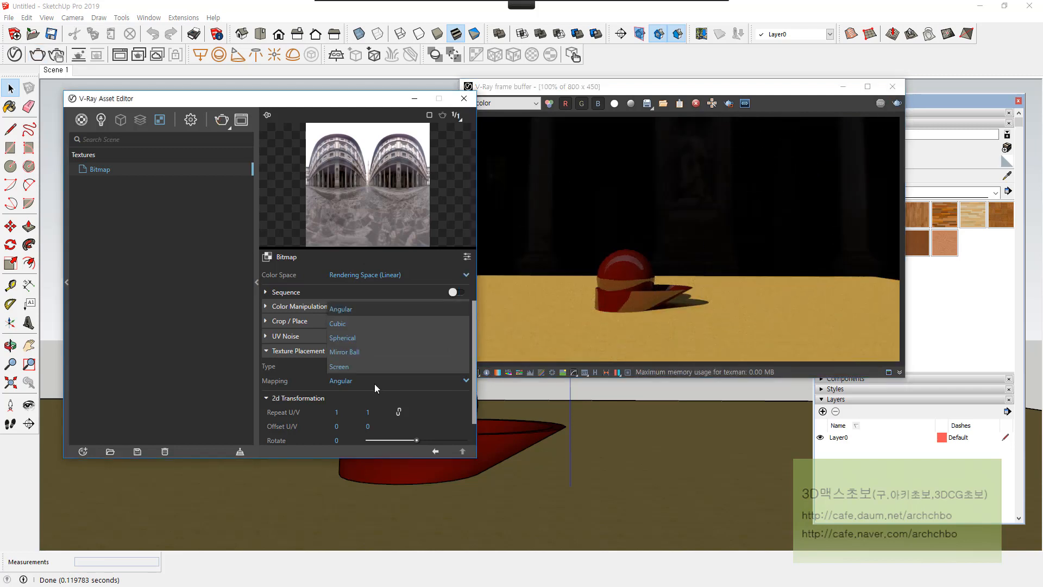
{"action": "left_click", "coordinate": [361, 338]}
{"action": "left_click", "coordinate": [892, 105]}
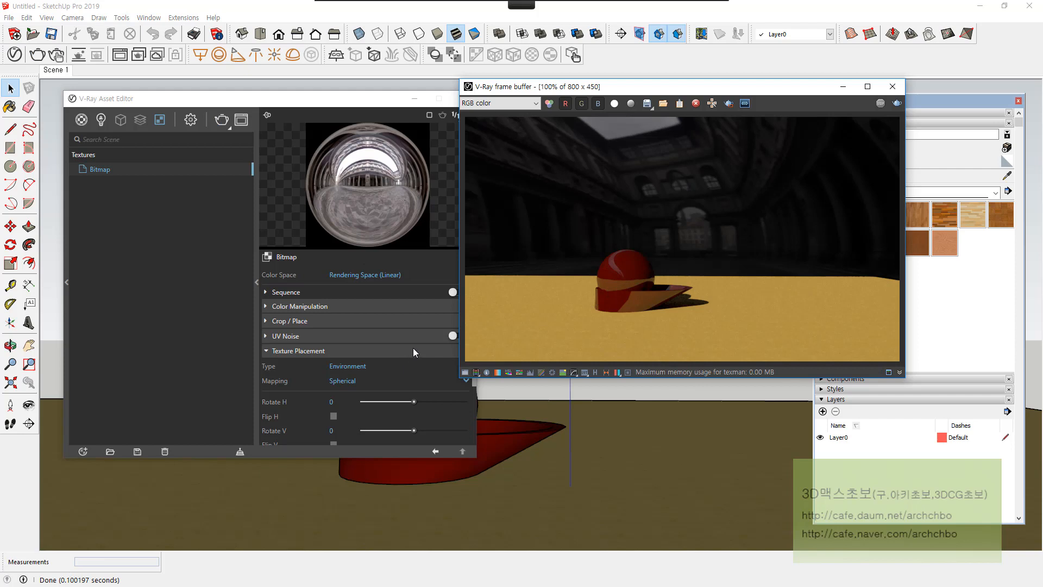
{"action": "scroll", "coordinate": [615, 278], "scroll_direction": "up", "scroll_amount": 3}
{"action": "scroll", "coordinate": [617, 270], "scroll_direction": "down", "scroll_amount": 1}
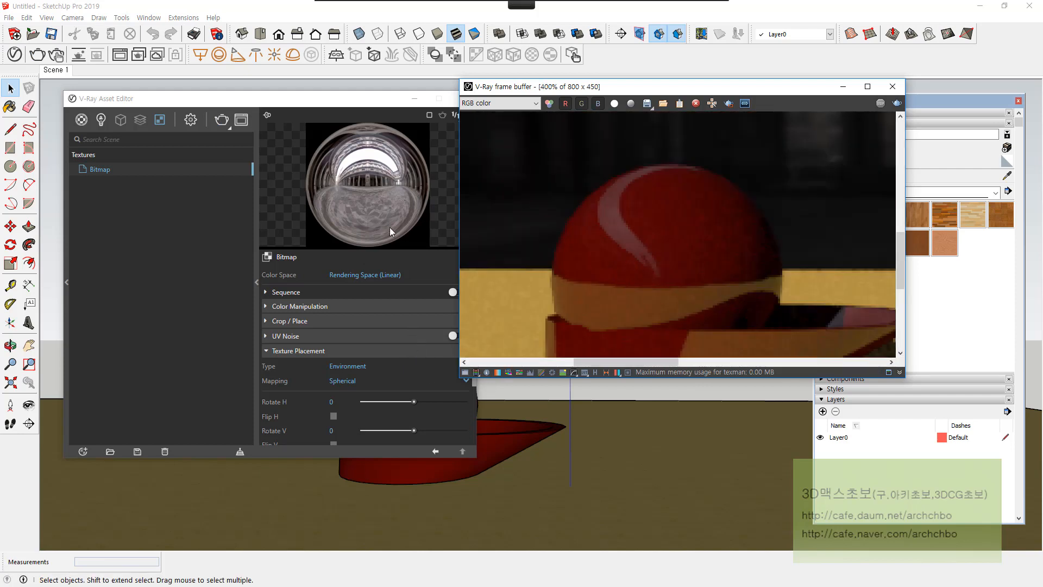
Step: Replace the bitmap's image file with VizPeople_non_commercial_hdr_v1_07 from the HDR-File\HDRi_v1\HDRi_v1\HDR folder
{"action": "left_click", "coordinate": [431, 266]}
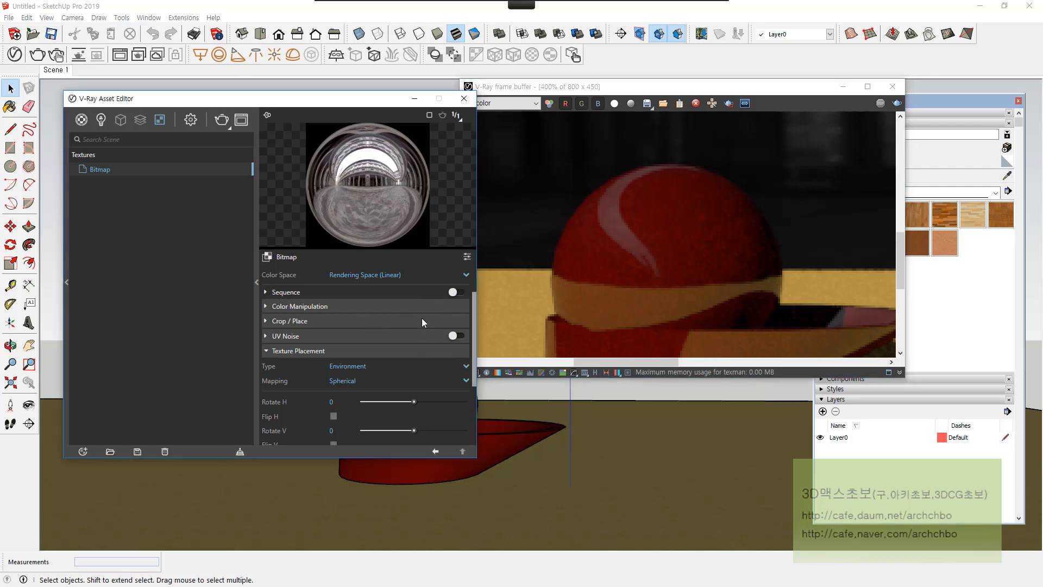
{"action": "scroll", "coordinate": [413, 359], "scroll_direction": "up", "scroll_amount": 2}
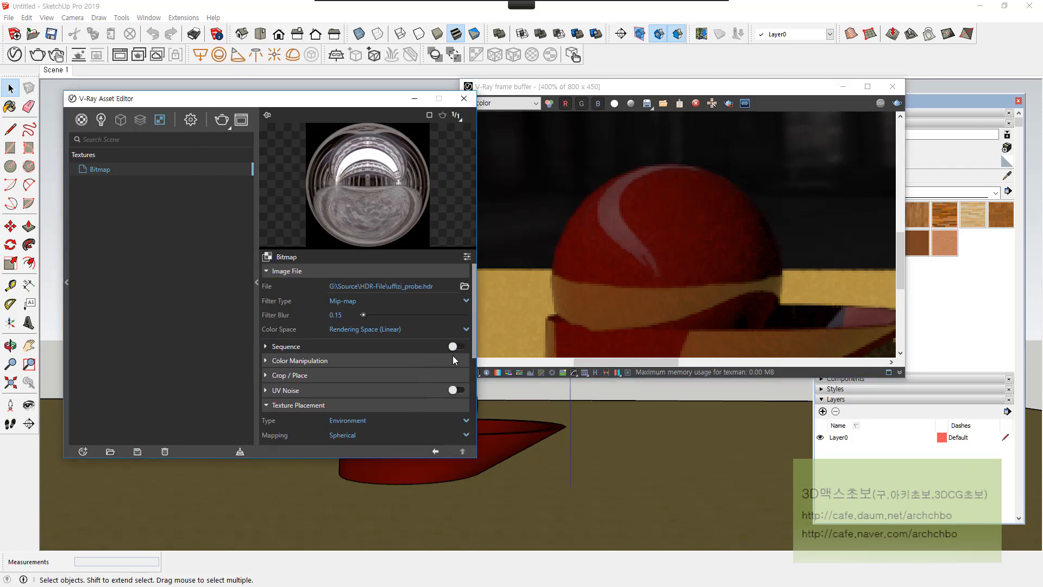
{"action": "left_click", "coordinate": [464, 286]}
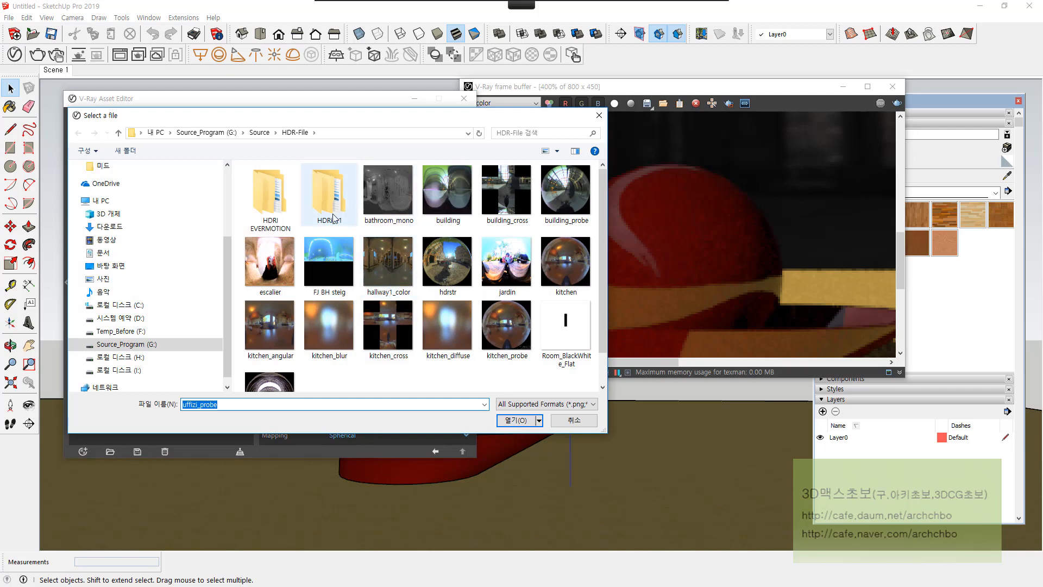
{"action": "double_click", "coordinate": [334, 217]}
{"action": "double_click", "coordinate": [275, 185]}
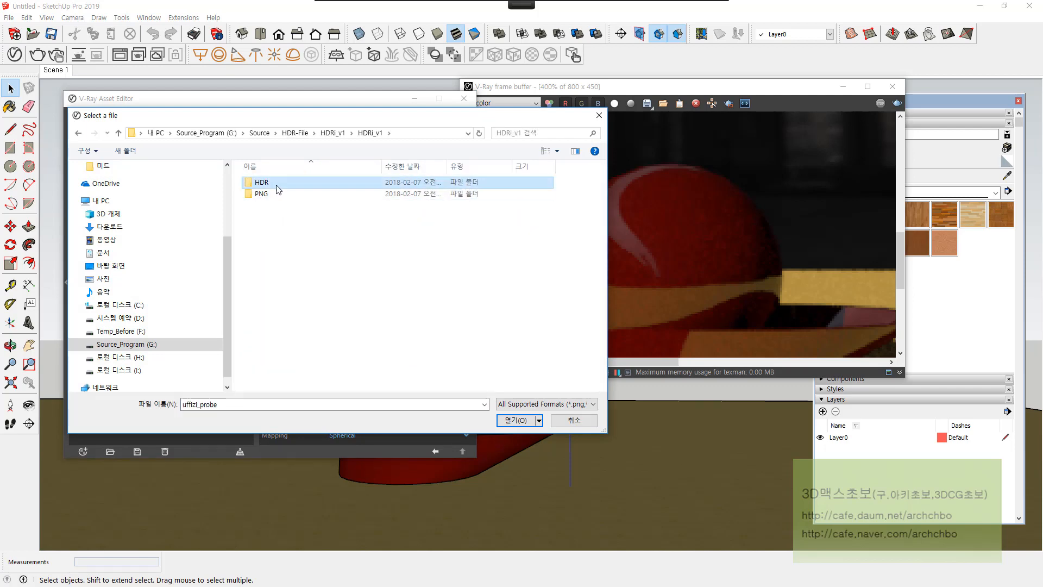
{"action": "double_click", "coordinate": [276, 181]}
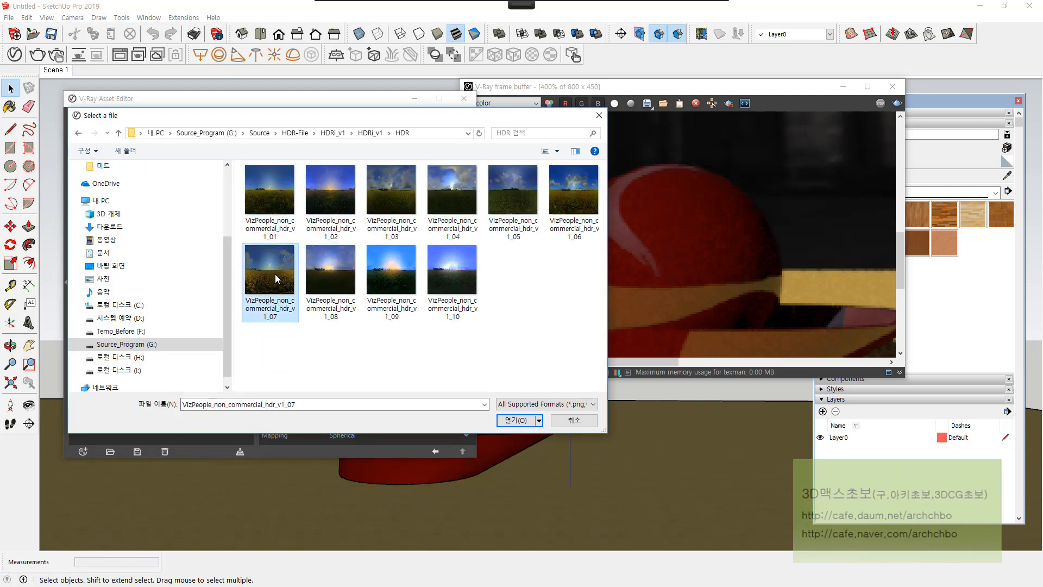
{"action": "double_click", "coordinate": [275, 274]}
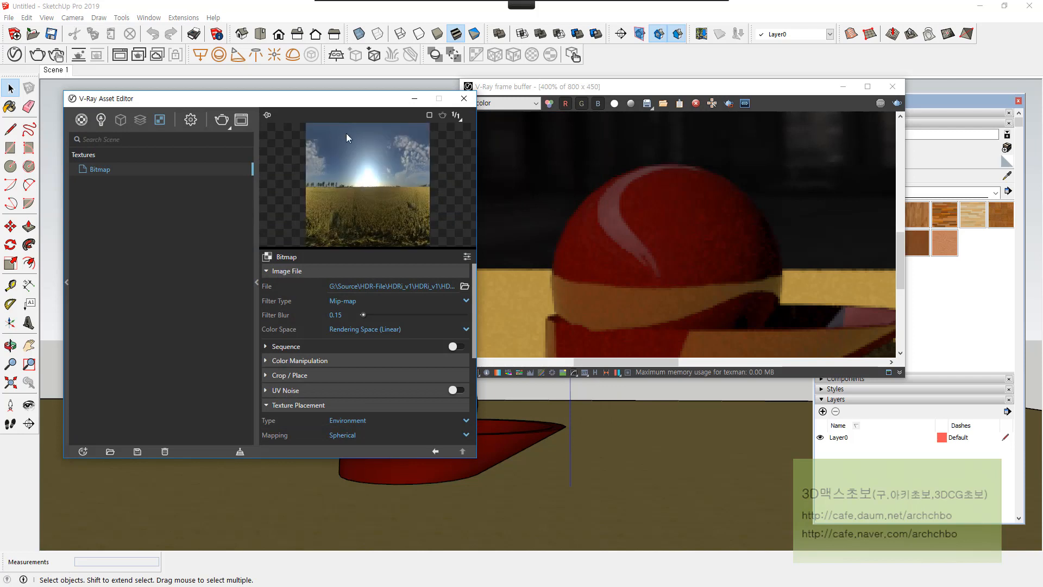
Step: Set the VizPeople bitmap's Mapping to Screen and re-render the scene
{"action": "scroll", "coordinate": [381, 368], "scroll_direction": "down", "scroll_amount": 3}
{"action": "left_click", "coordinate": [366, 326]}
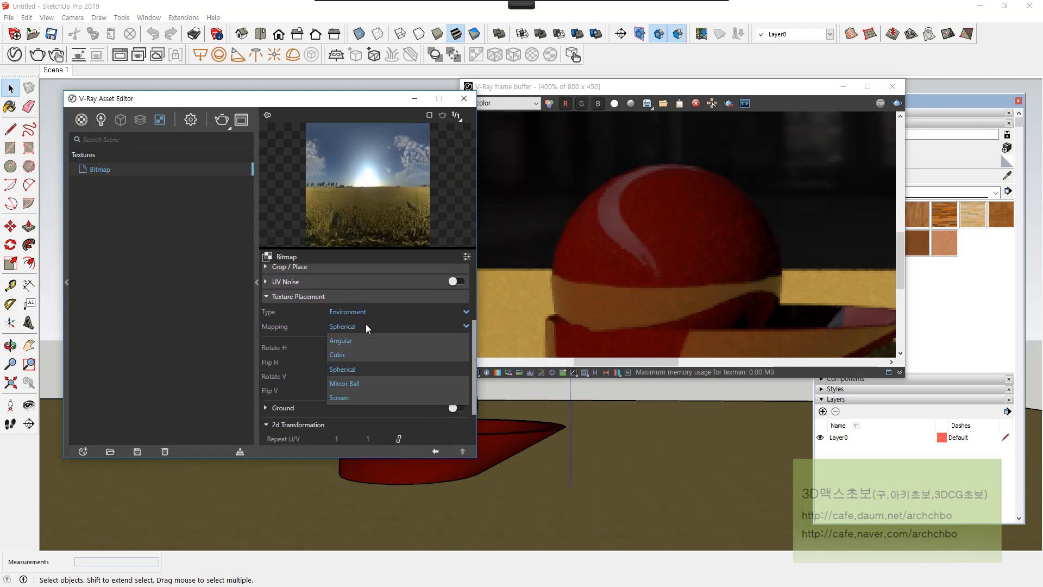
{"action": "left_click", "coordinate": [363, 399]}
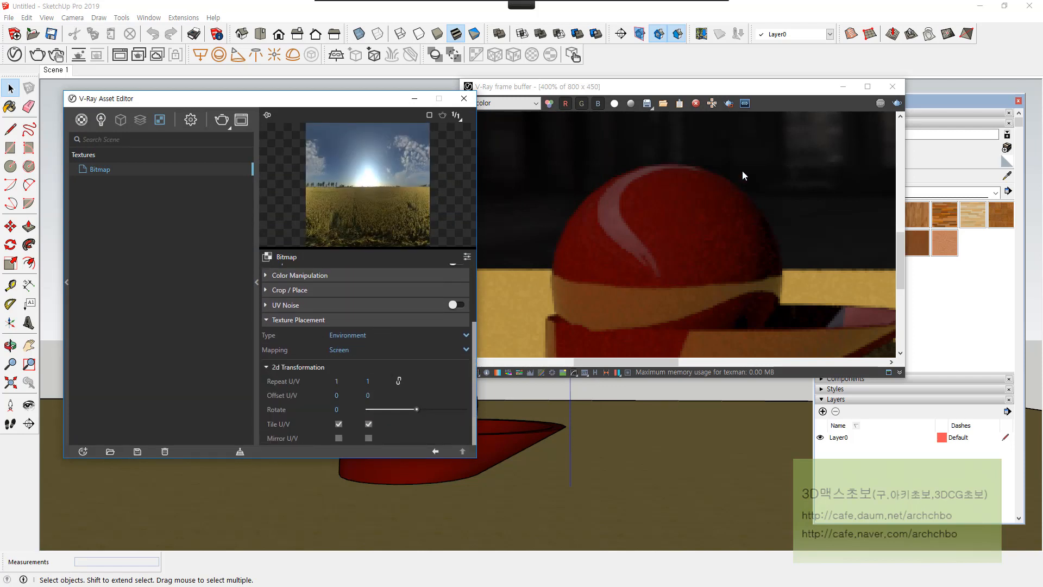
{"action": "left_click", "coordinate": [897, 102]}
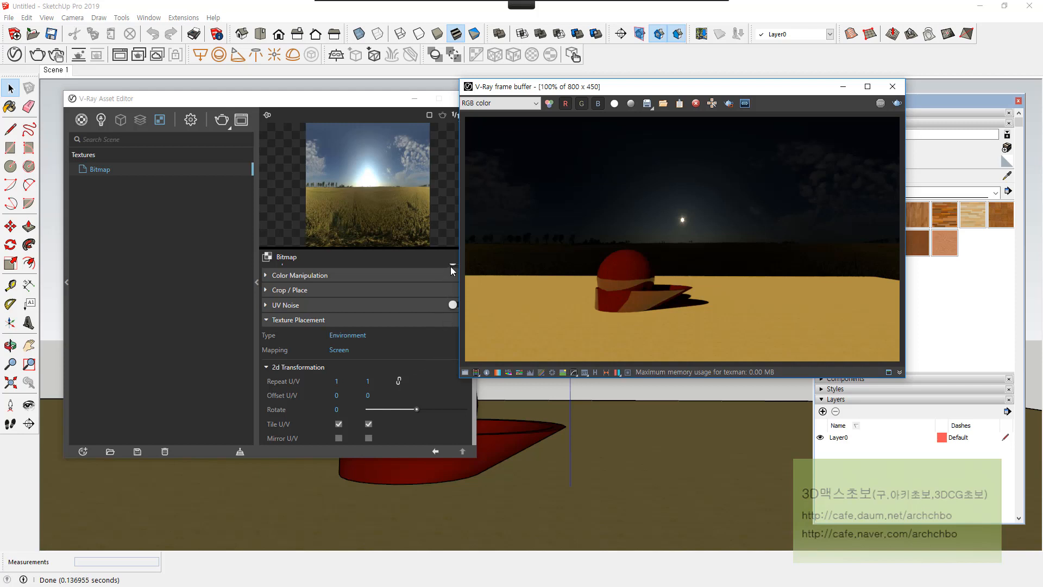
Step: Change the VizPeople bitmap's Mapping to Spherical and re-render the scene
{"action": "left_click", "coordinate": [356, 352]}
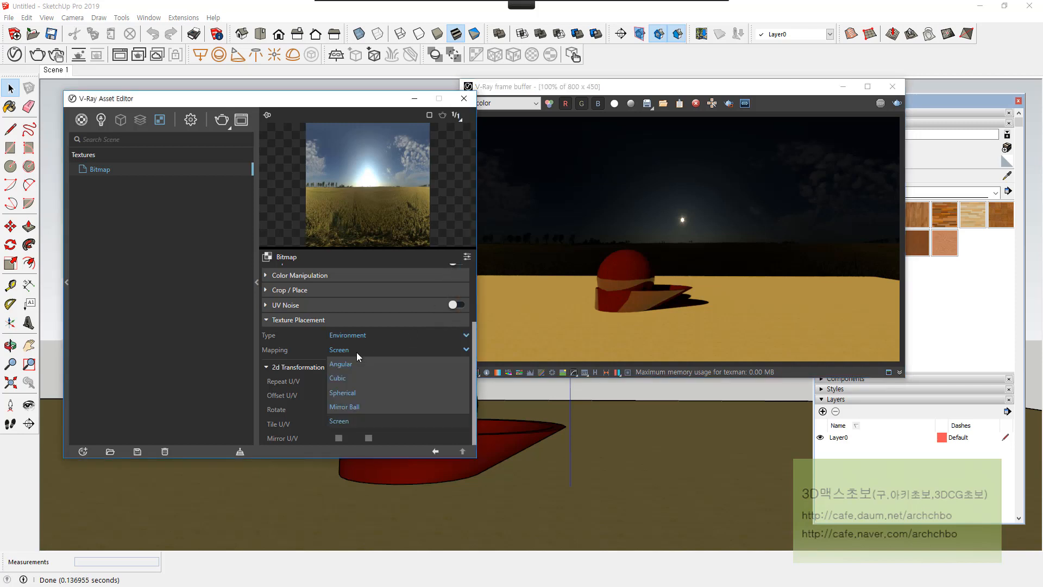
{"action": "left_click", "coordinate": [357, 392]}
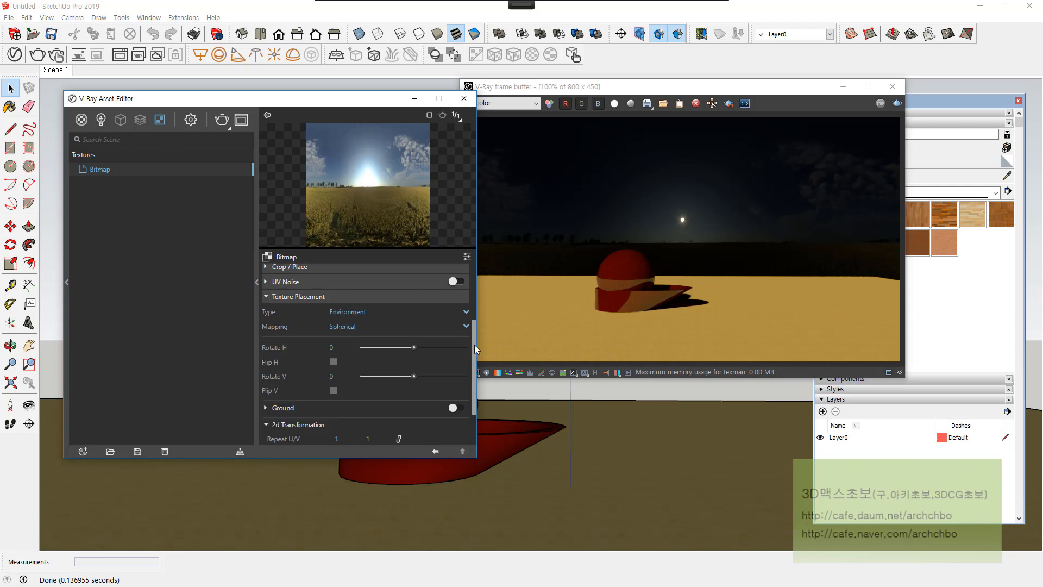
{"action": "left_click", "coordinate": [897, 104]}
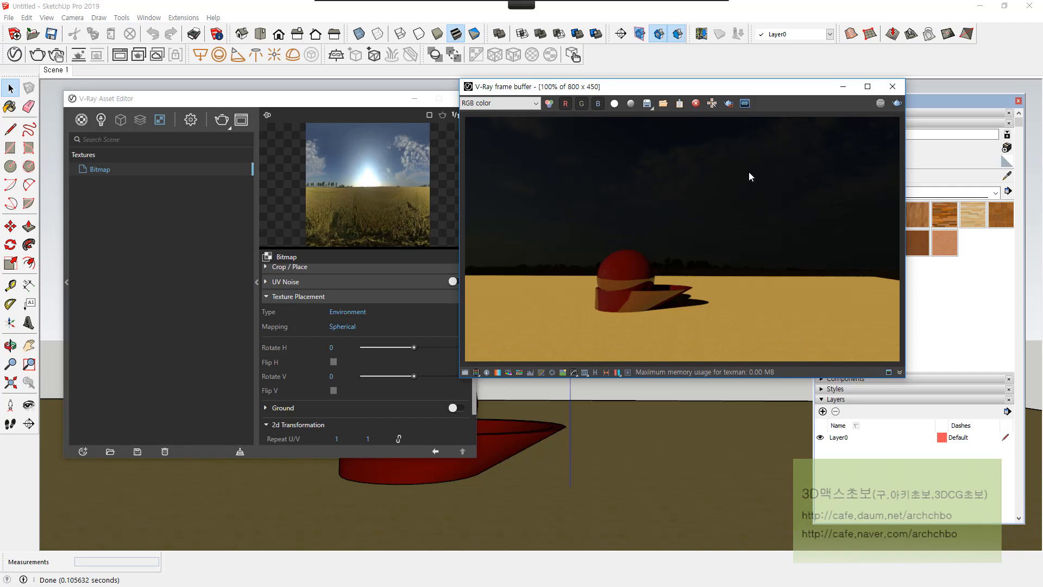
Step: Set the VizPeople bitmap's Mapping to Mirror Ball, re-render the scene, and inspect the sphere and its shadow
{"action": "left_click", "coordinate": [360, 327]}
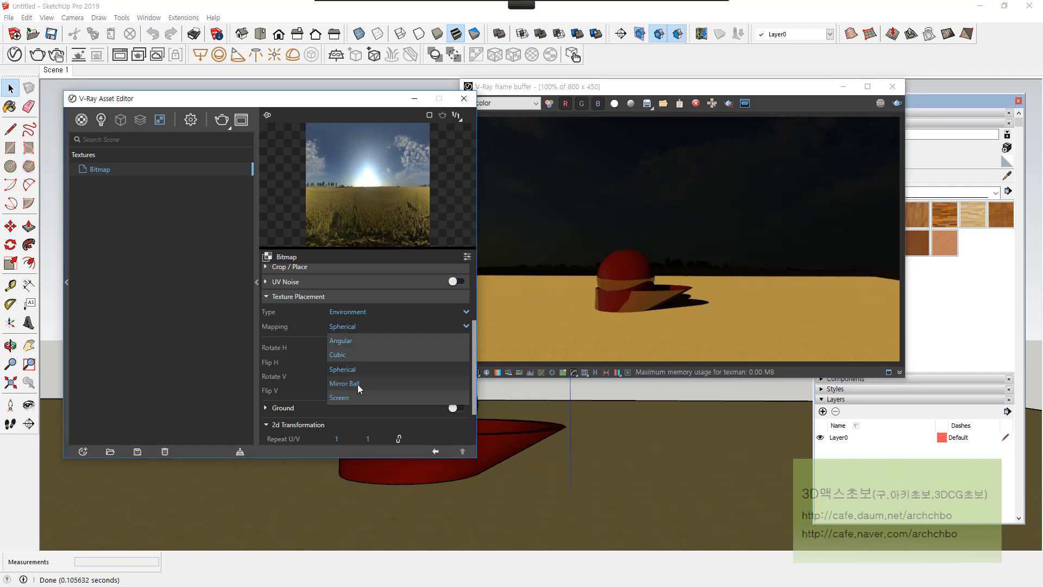
{"action": "left_click", "coordinate": [362, 386]}
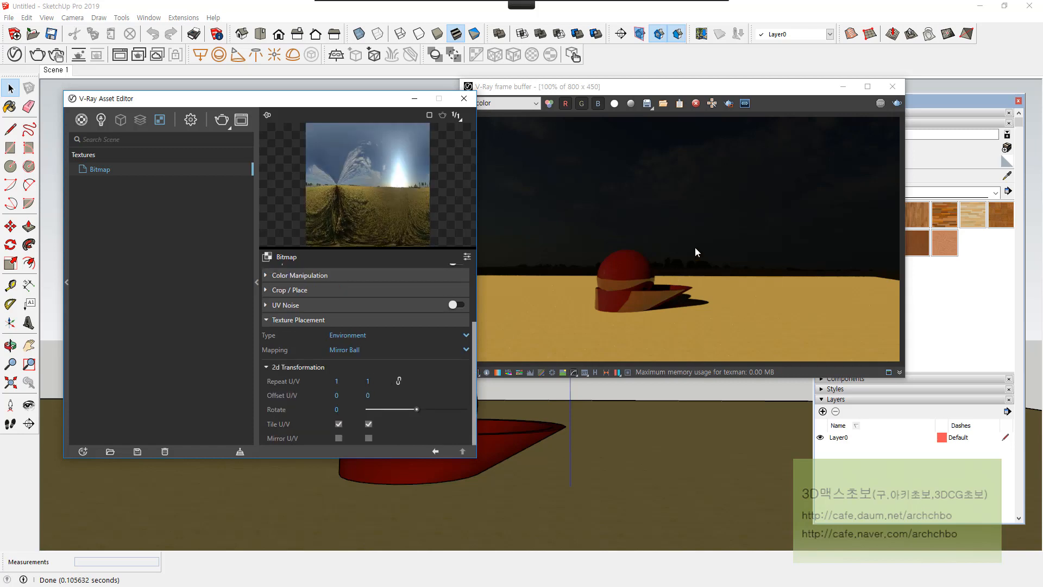
{"action": "left_click", "coordinate": [897, 104]}
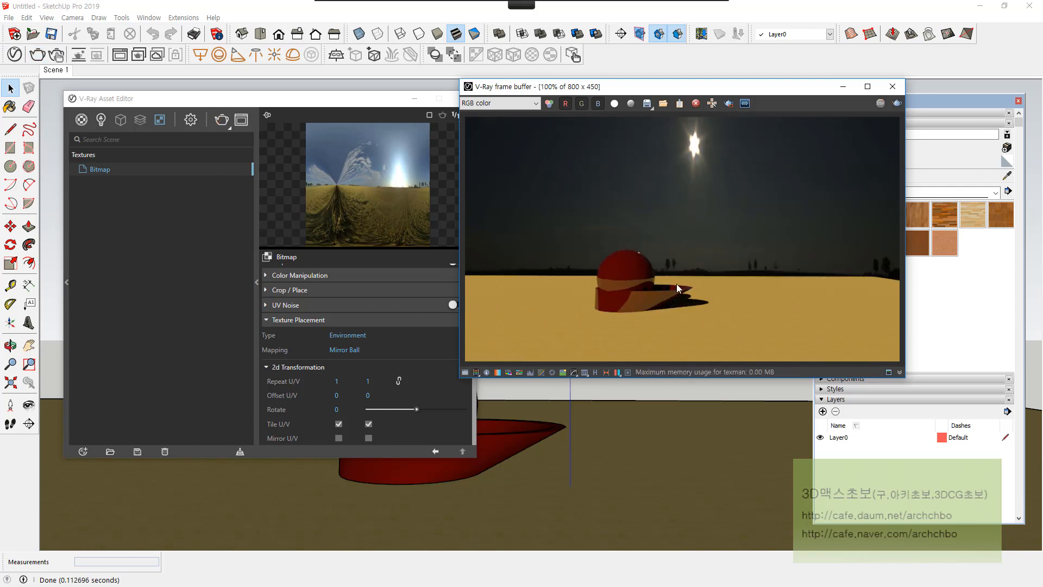
{"action": "scroll", "coordinate": [637, 292], "scroll_direction": "up", "scroll_amount": 2}
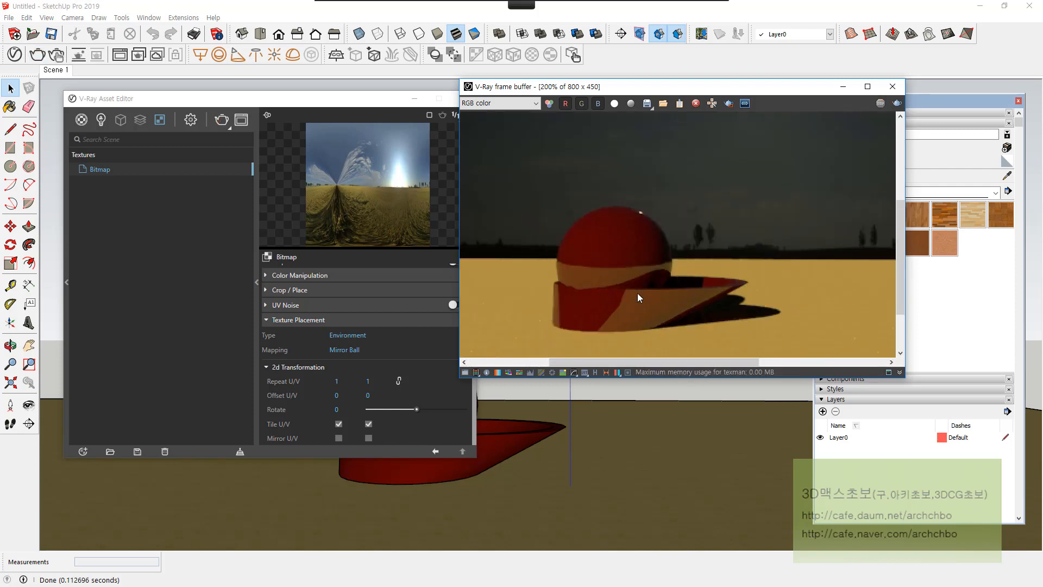
{"action": "scroll", "coordinate": [660, 171], "scroll_direction": "down", "scroll_amount": 2}
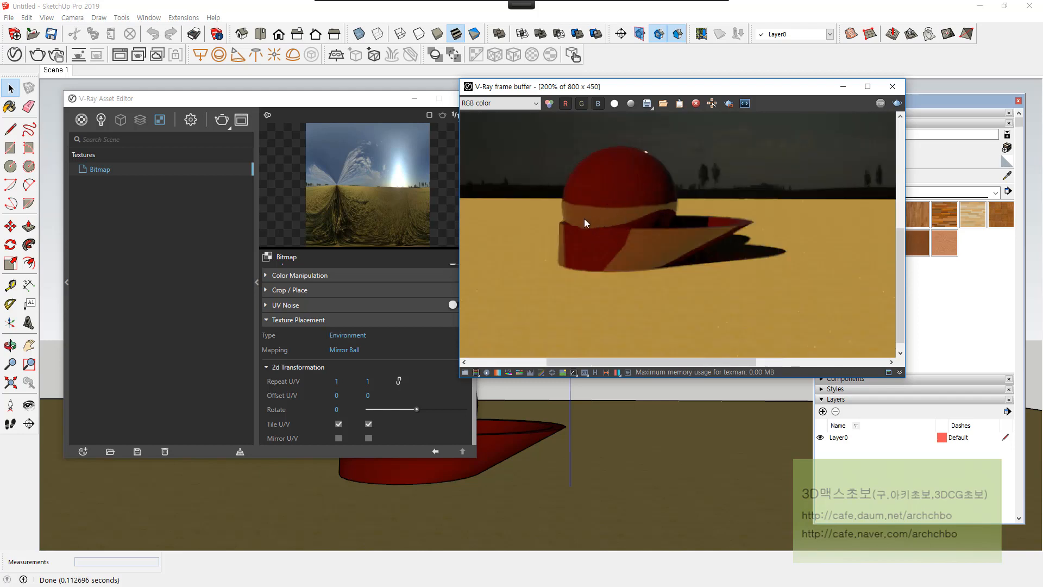
Step: Close the V-Ray frame buffer and the Asset Editor, viewing the model from above
{"action": "left_click", "coordinate": [893, 86]}
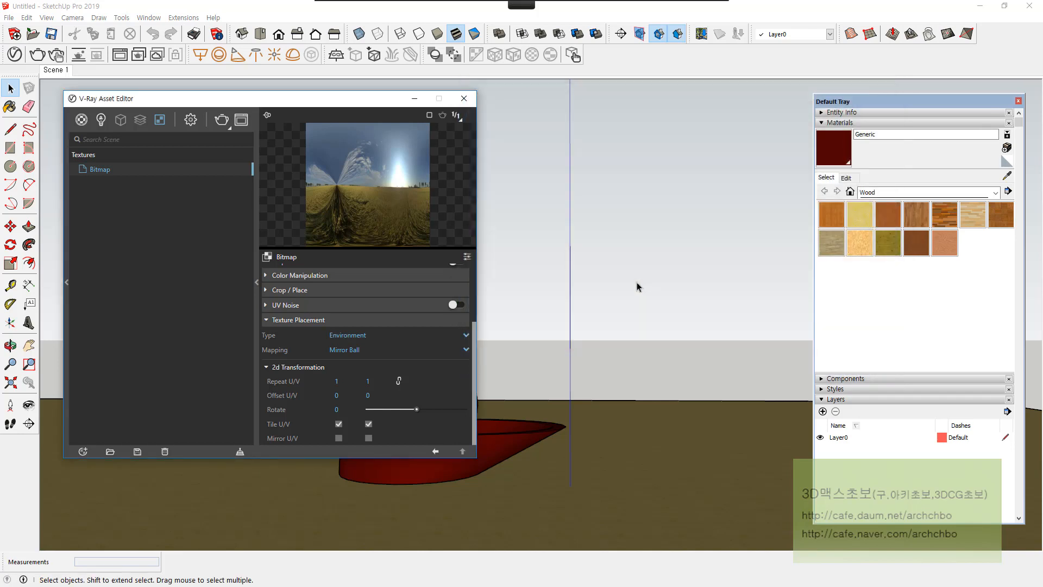
{"action": "mouse_move", "coordinate": [637, 285]}
{"action": "middle_mouse_down"}
{"action": "mouse_move", "coordinate": [490, 420]}
{"action": "mouse_move", "coordinate": [457, 344]}
{"action": "middle_mouse_up"}
{"action": "left_click", "coordinate": [468, 99]}
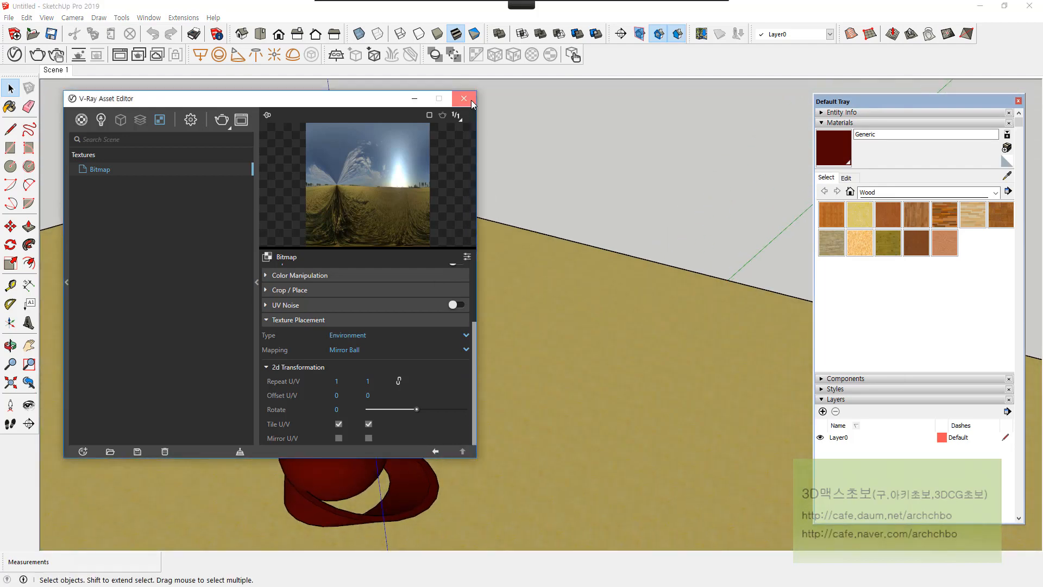
Step: Render the sphere and ring from a closer, steeper overhead viewpoint and inspect the shadow in the render
{"action": "left_click", "coordinate": [10, 345]}
{"action": "left_click_drag", "start_coordinate": [261, 342], "coordinate": [397, 391]}
{"action": "key", "text": "h"}
{"action": "scroll", "coordinate": [484, 263], "scroll_direction": "up", "scroll_amount": 3}
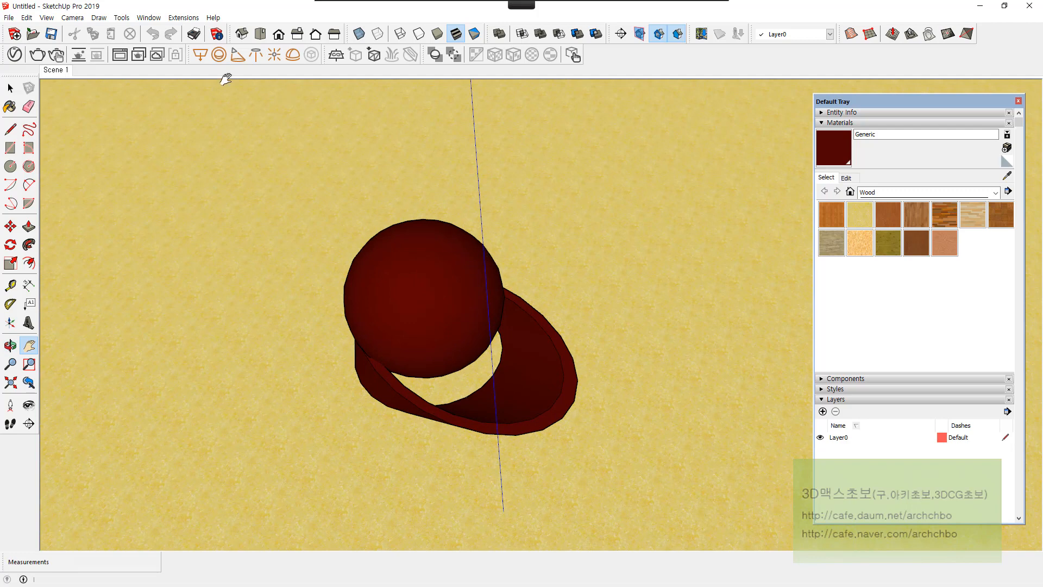
{"action": "left_click", "coordinate": [37, 54]}
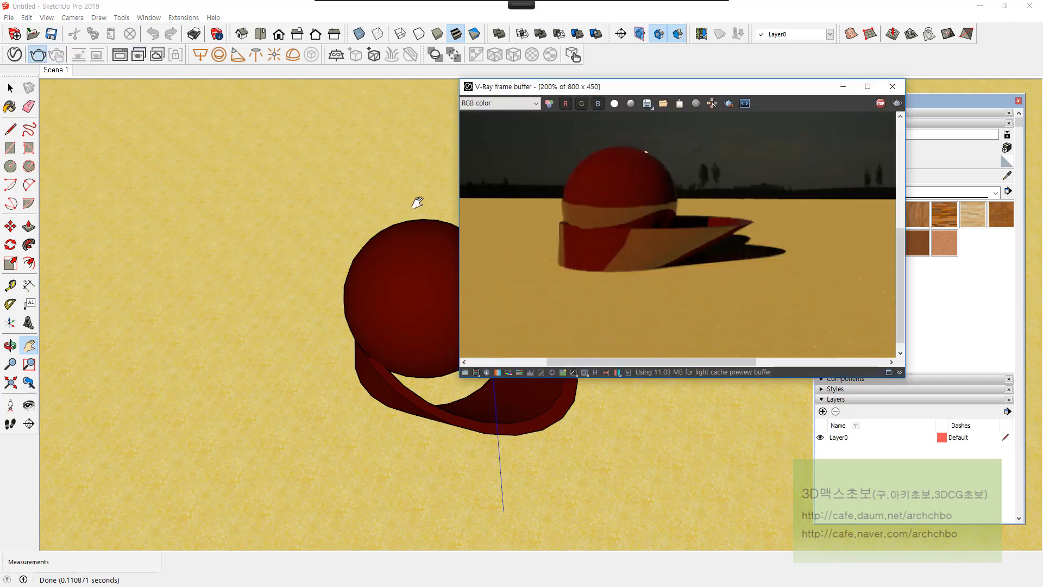
{"action": "scroll", "coordinate": [668, 254], "scroll_direction": "up", "scroll_amount": 1}
{"action": "scroll", "coordinate": [668, 250], "scroll_direction": "down", "scroll_amount": 1}
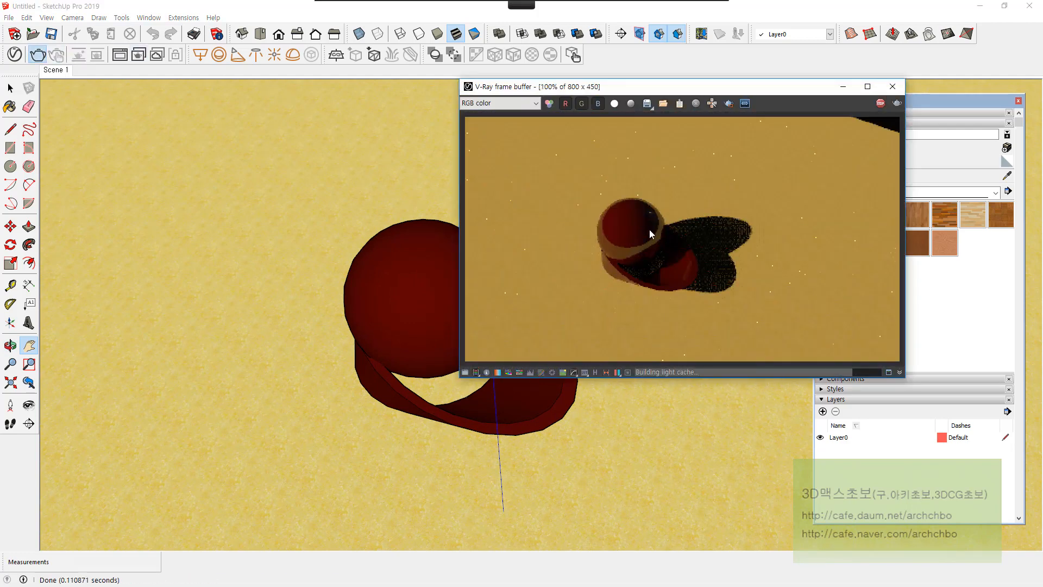
{"action": "scroll", "coordinate": [644, 231], "scroll_direction": "up", "scroll_amount": 1}
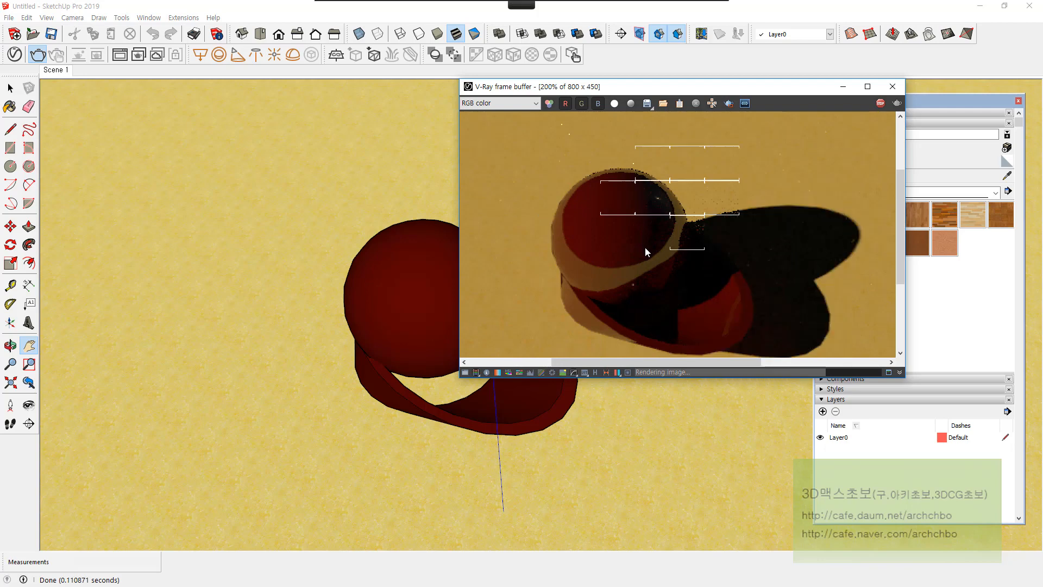
Step: Set the Environment Background intensity to 3, re-render, and inspect the highlight on the sphere
{"action": "left_click", "coordinate": [14, 55]}
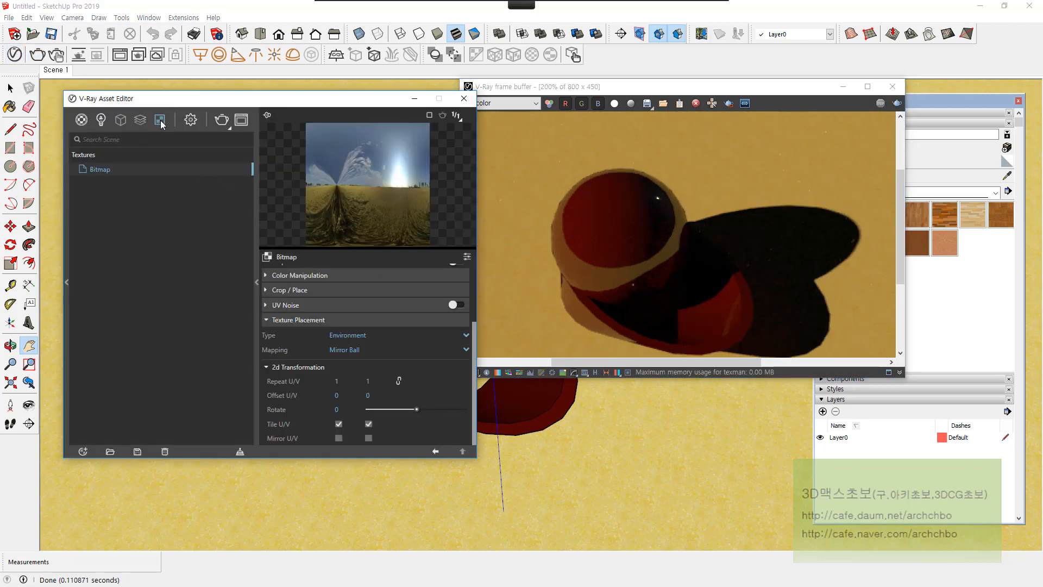
{"action": "left_click", "coordinate": [191, 119]}
{"action": "left_click", "coordinate": [194, 288]}
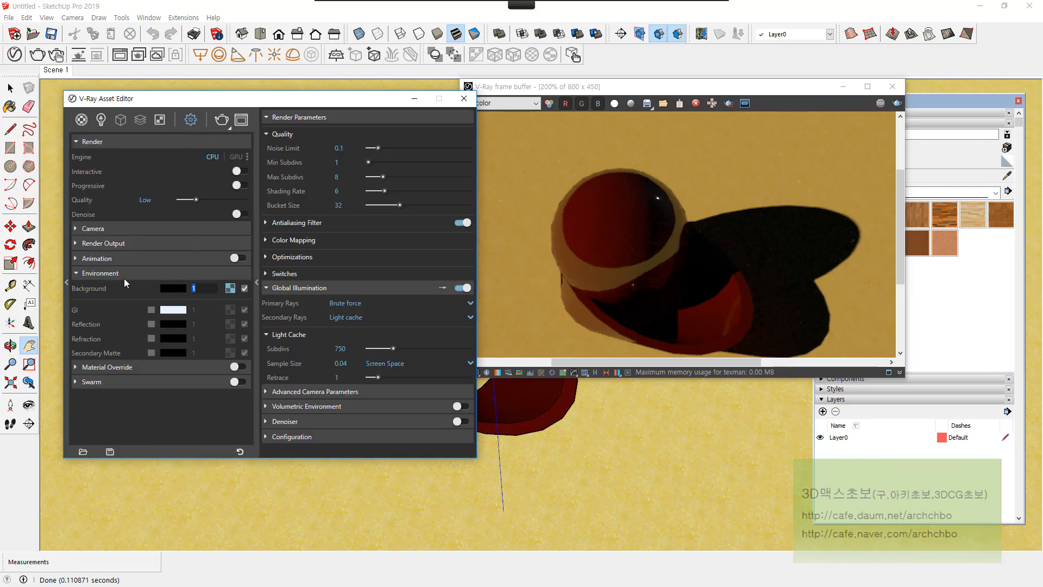
{"action": "type", "text": "3"}
{"action": "key", "text": "Return"}
{"action": "left_click", "coordinate": [897, 103]}
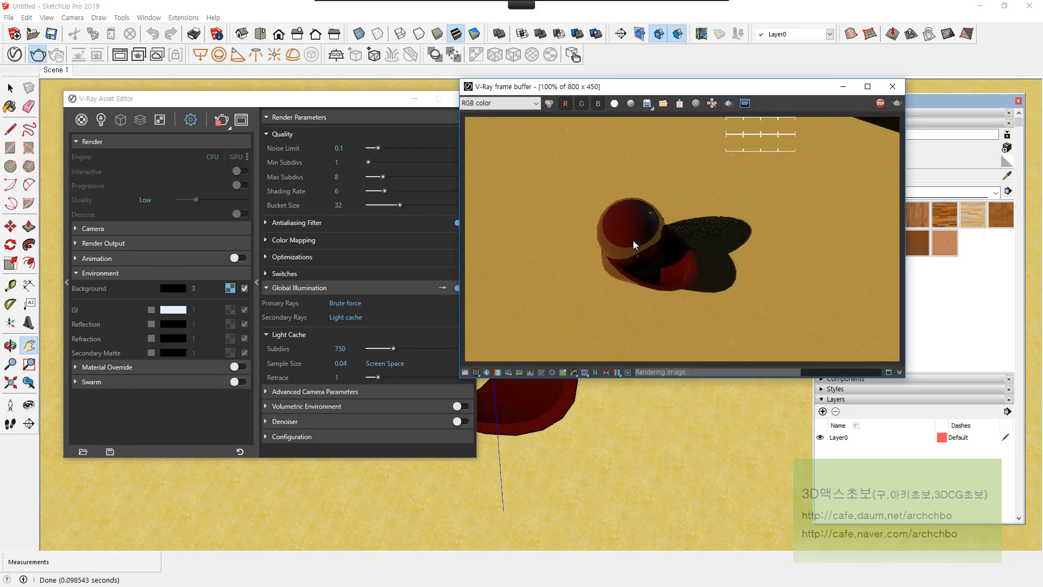
{"action": "scroll", "coordinate": [634, 240], "scroll_direction": "up", "scroll_amount": 2}
{"action": "scroll", "coordinate": [639, 238], "scroll_direction": "down", "scroll_amount": 1}
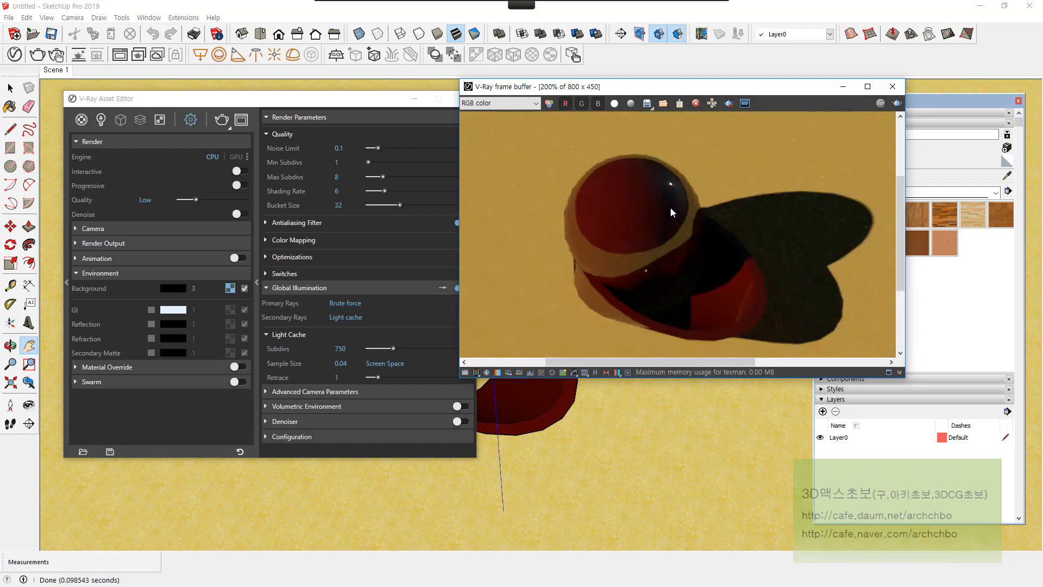
{"action": "scroll", "coordinate": [670, 206], "scroll_direction": "up", "scroll_amount": 2}
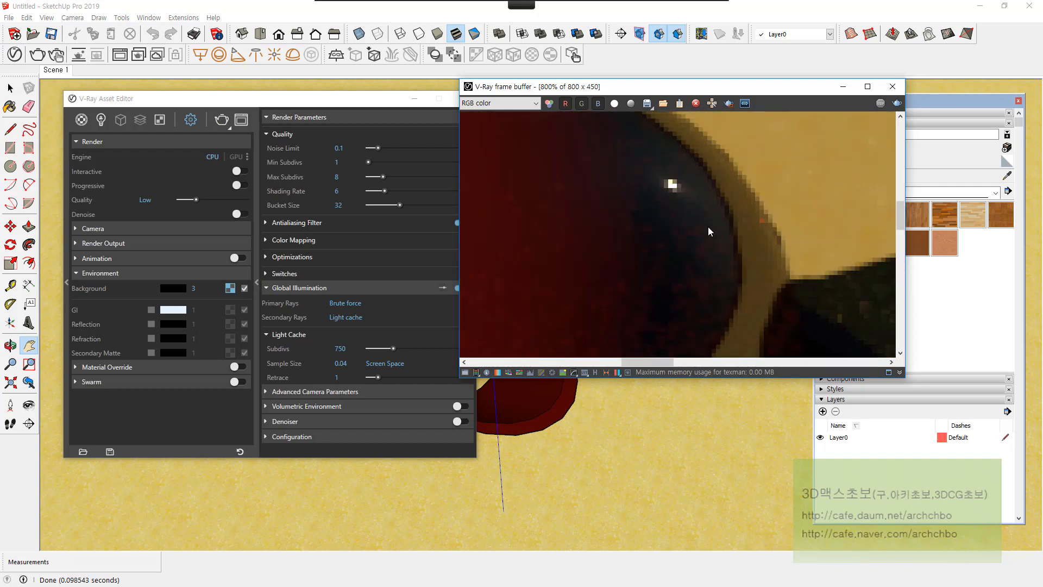
{"action": "scroll", "coordinate": [688, 216], "scroll_direction": "down", "scroll_amount": 1}
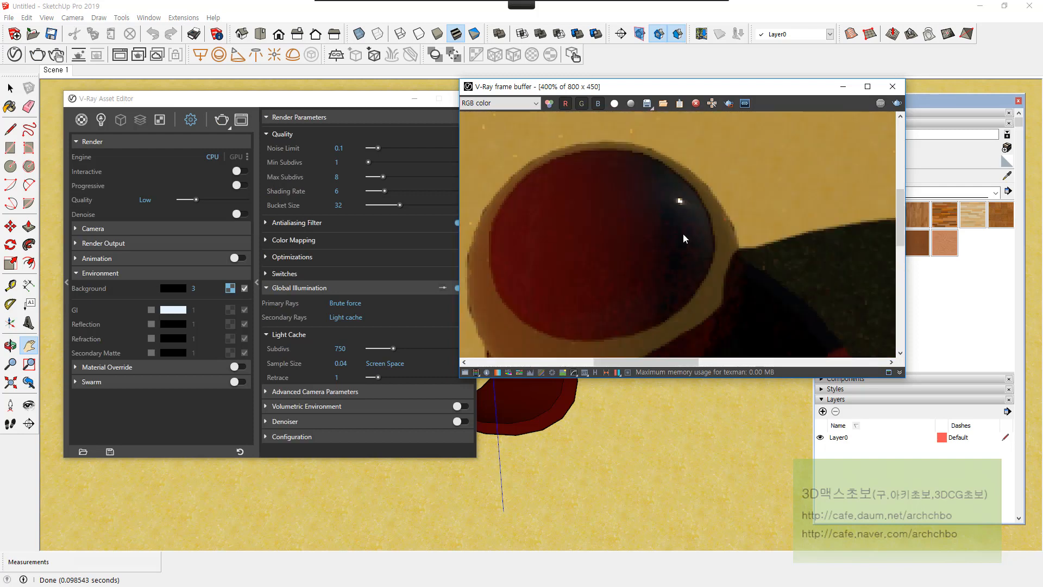
Step: Turn off Fresnel for the Generic material's reflection and set its diffuse color to black
{"action": "left_click", "coordinate": [81, 119]}
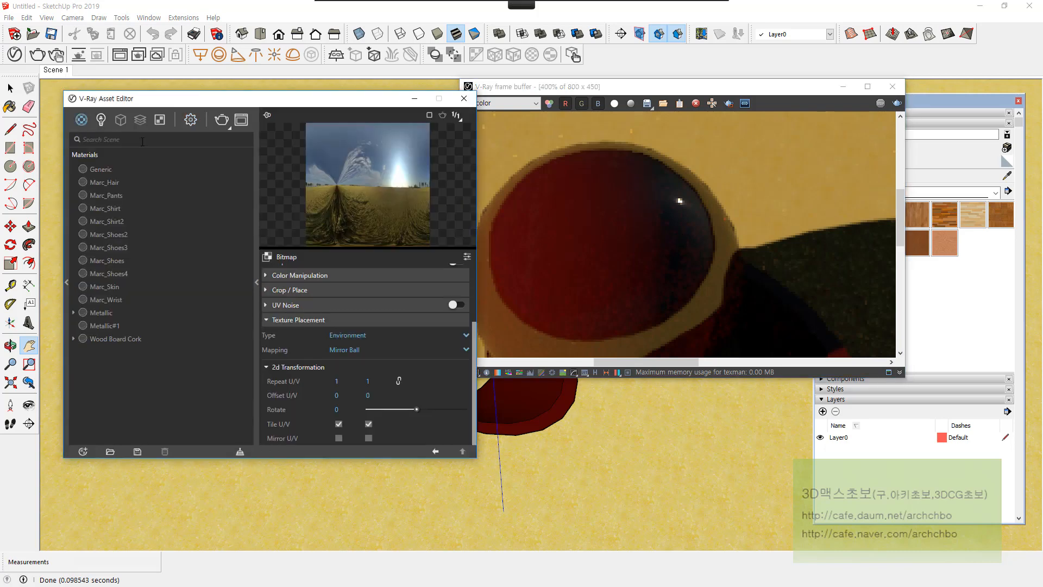
{"action": "left_click", "coordinate": [115, 169]}
{"action": "left_click", "coordinate": [281, 329]}
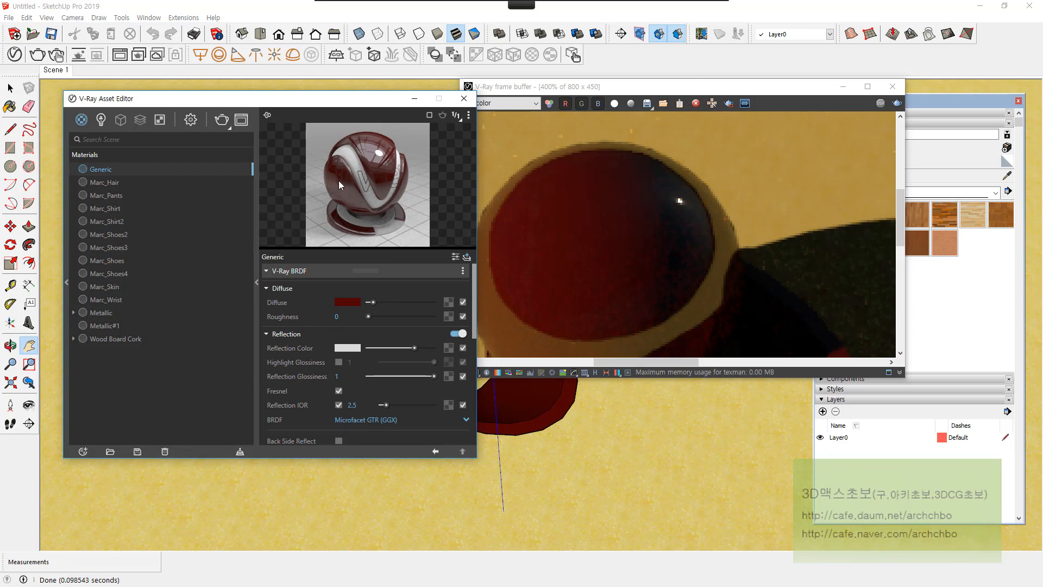
{"action": "left_click", "coordinate": [339, 391]}
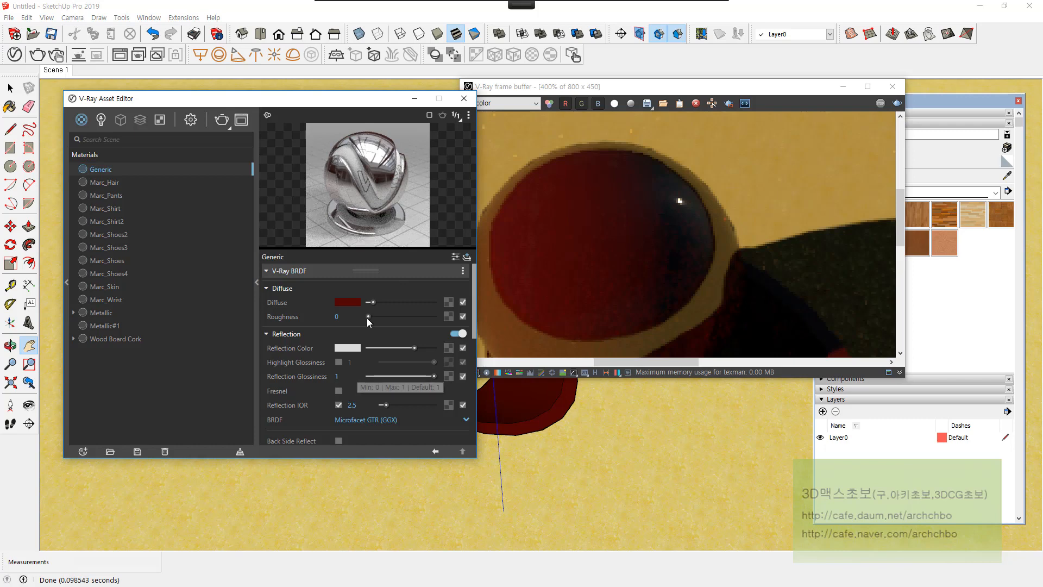
{"action": "left_click", "coordinate": [347, 302]}
{"action": "left_click_drag", "start_coordinate": [422, 256], "coordinate": [311, 410]}
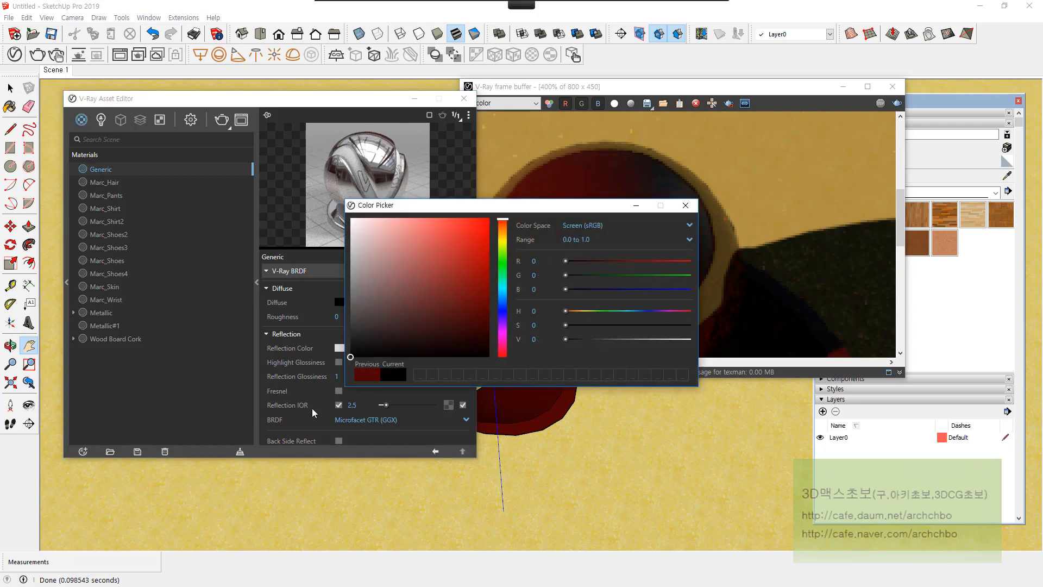
{"action": "left_click", "coordinate": [686, 206]}
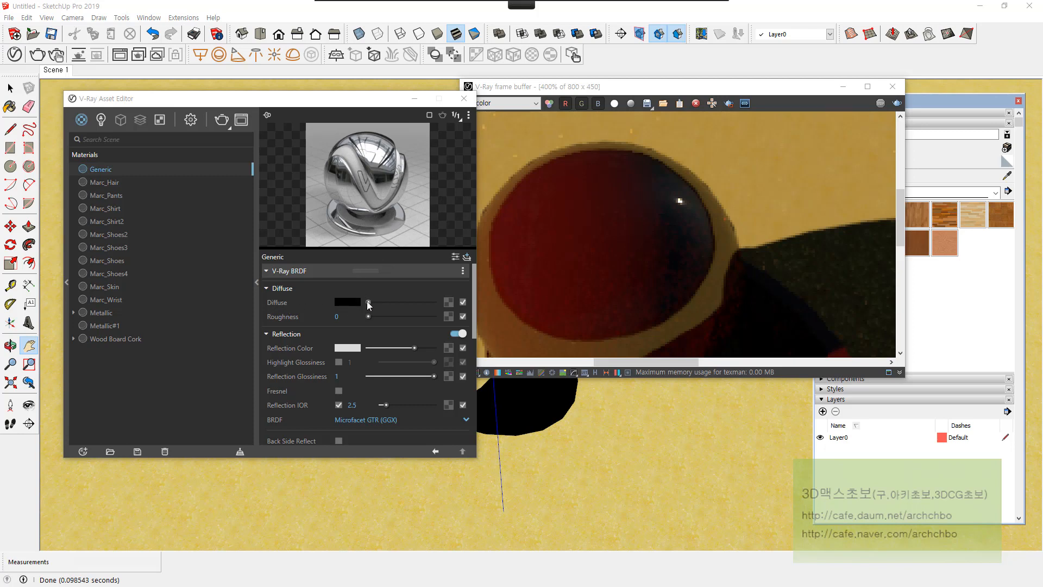
{"action": "left_click", "coordinate": [346, 406]}
{"action": "left_click", "coordinate": [338, 406]}
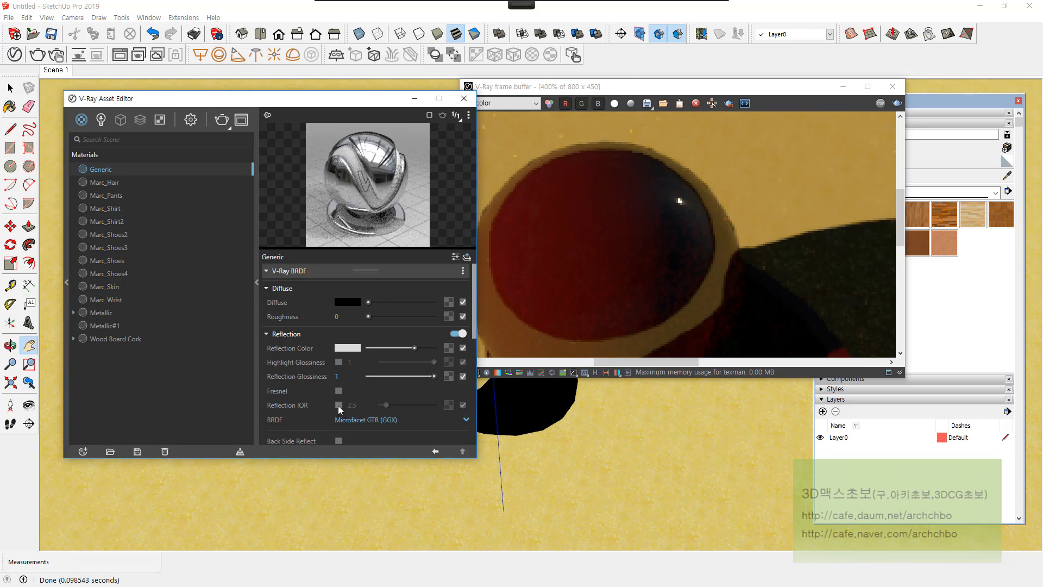
{"action": "left_click", "coordinate": [339, 405]}
{"action": "left_click", "coordinate": [351, 404]}
Step: Re-render the scene with the black Generic material and inspect the reflections on the sphere
{"action": "left_click", "coordinate": [897, 103]}
{"action": "scroll", "coordinate": [732, 219], "scroll_direction": "down", "scroll_amount": 2}
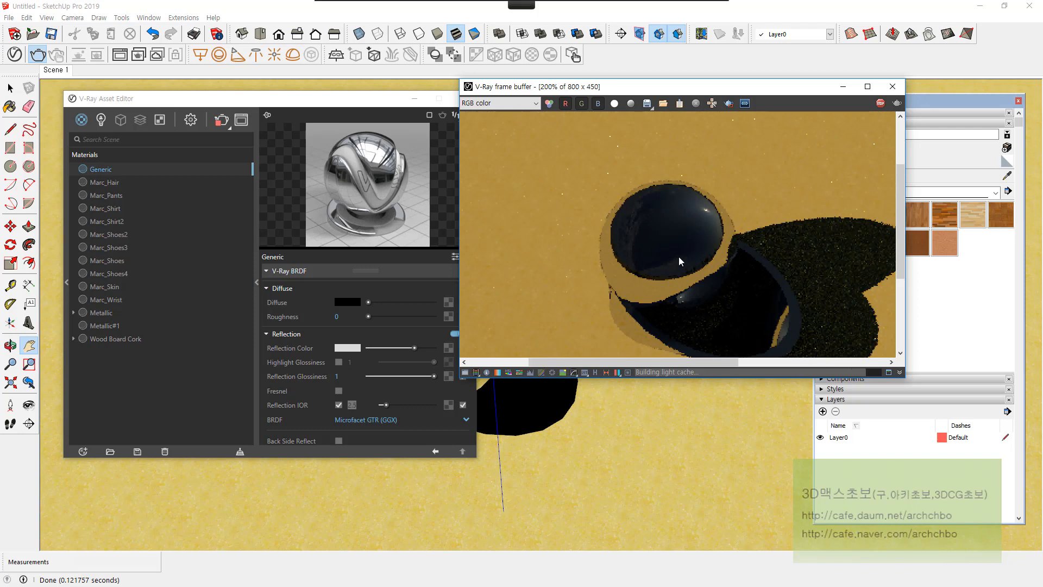
{"action": "middle_click_drag", "start_coordinate": [679, 257], "coordinate": [626, 197]}
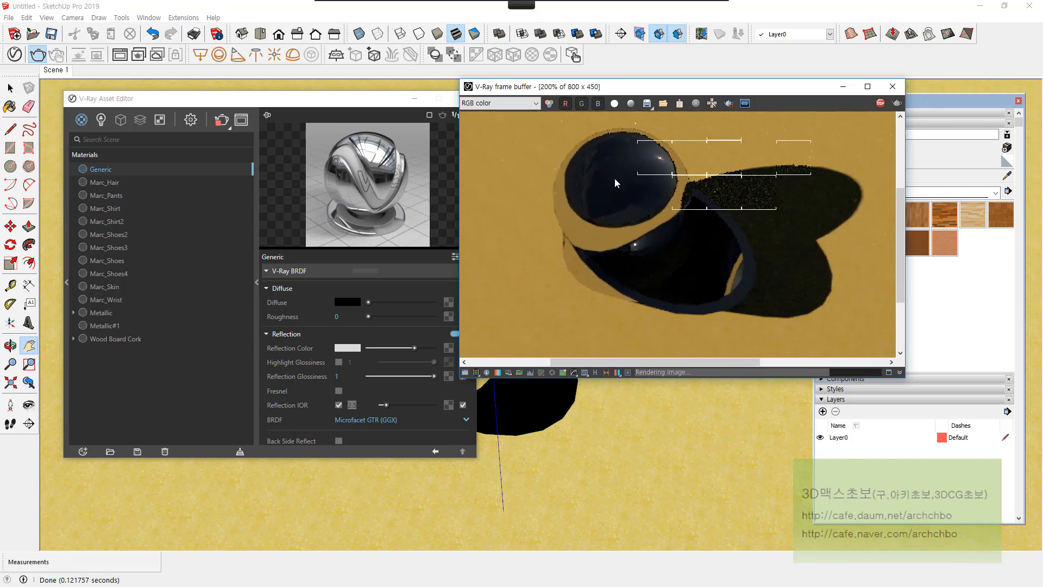
{"action": "scroll", "coordinate": [625, 170], "scroll_direction": "up", "scroll_amount": 1}
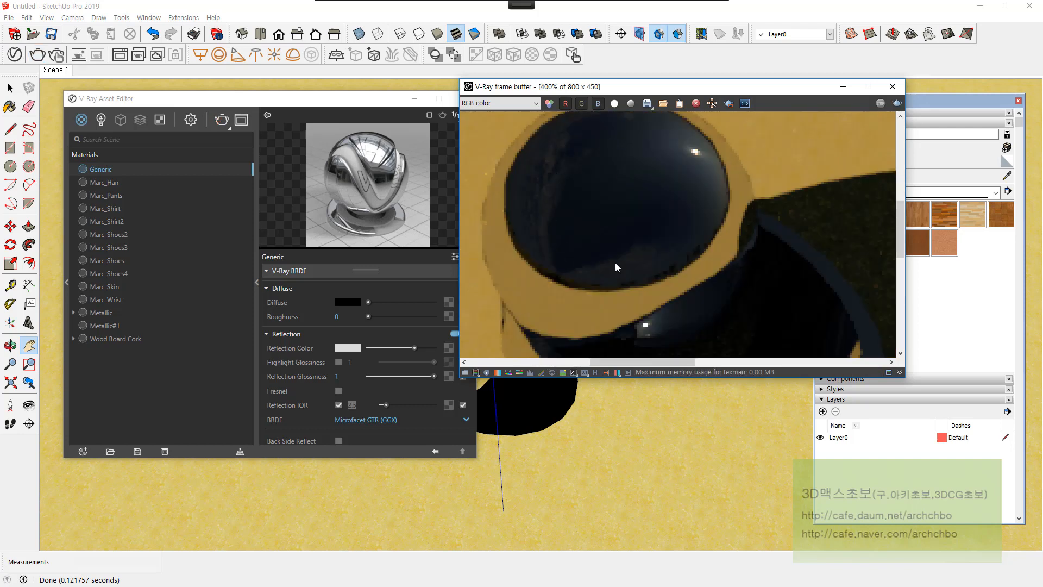
Step: Change the Generic material's diffuse color to dark grey with a V value of about 0.151
{"action": "left_click", "coordinate": [346, 303]}
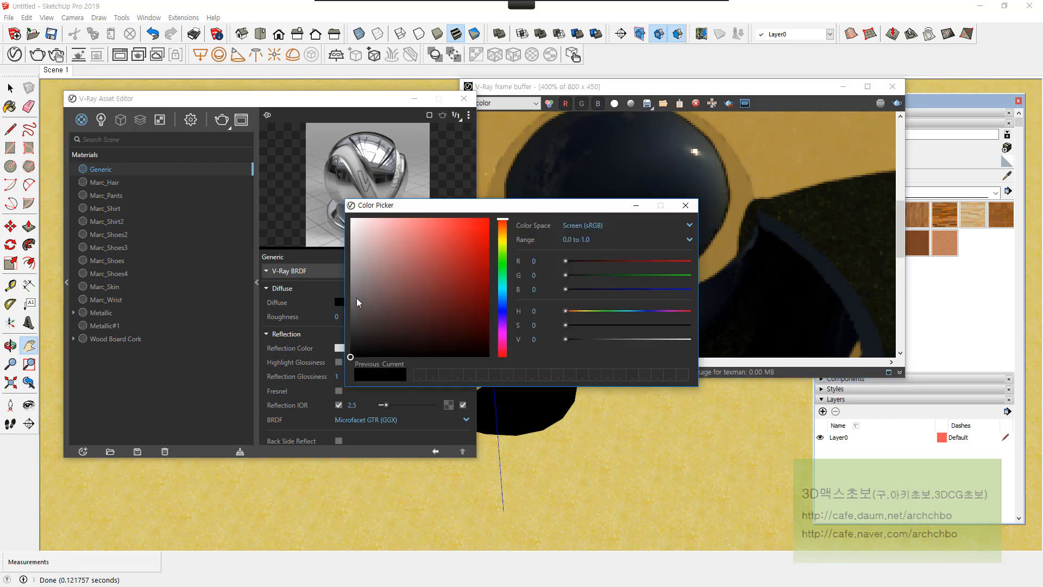
{"action": "left_click", "coordinate": [351, 336]}
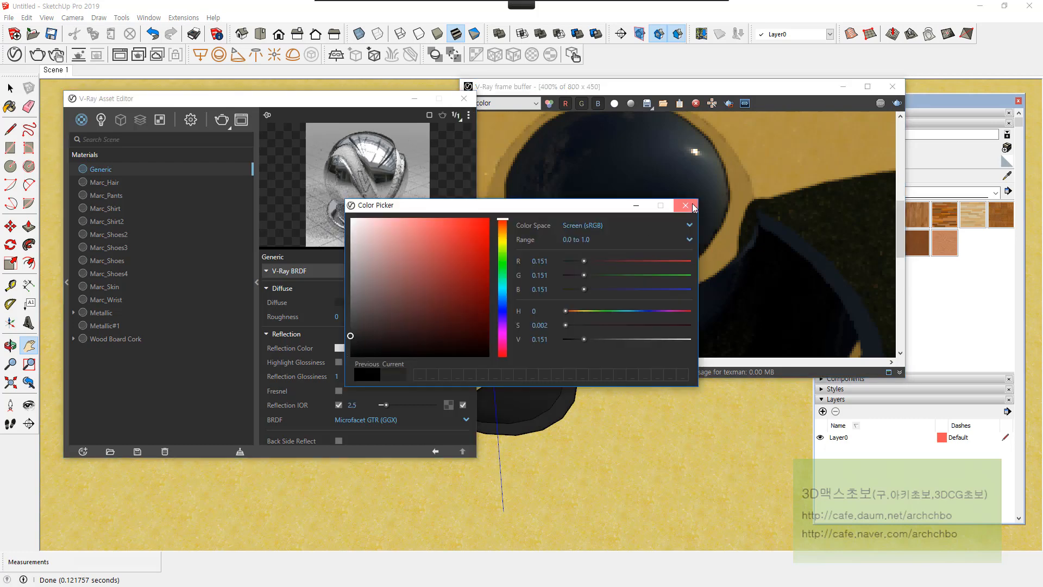
{"action": "left_click", "coordinate": [686, 205]}
Step: Close the frame buffer, show the V-Ray render settings, and move the Asset Editor aside to uncover the sphere
{"action": "left_click", "coordinate": [892, 86]}
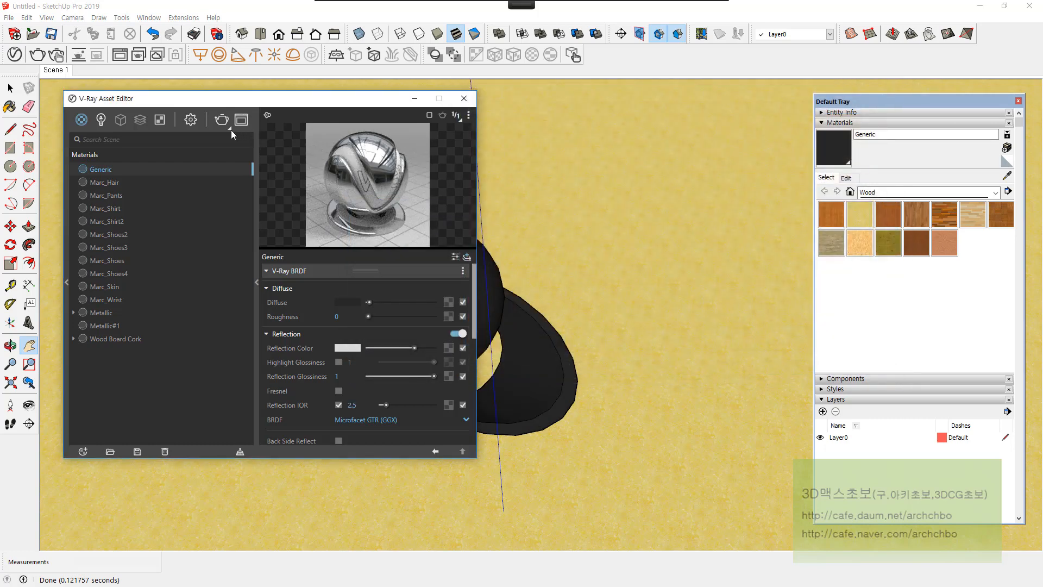
{"action": "left_click", "coordinate": [190, 119]}
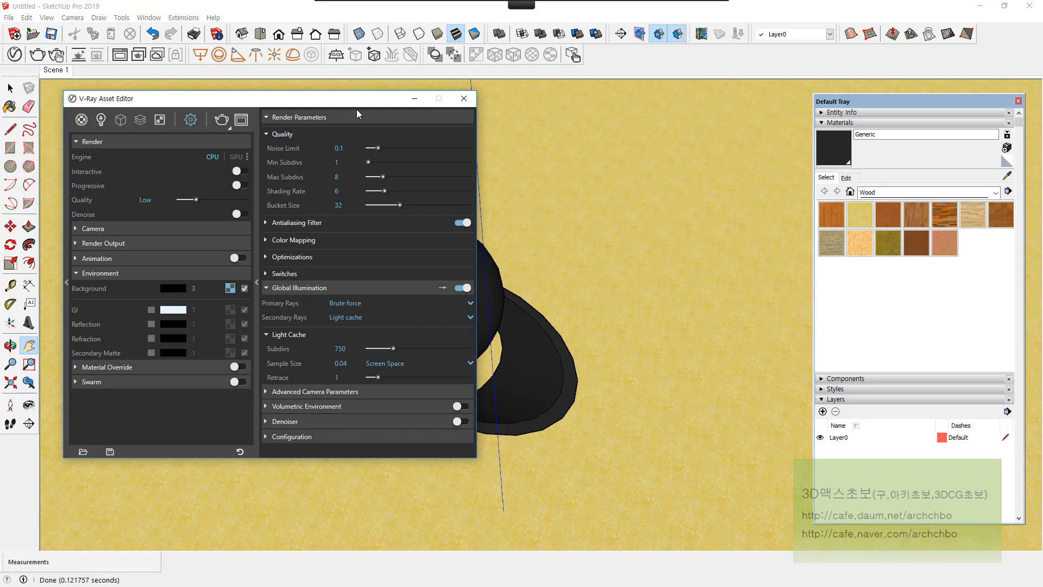
{"action": "left_click_drag", "start_coordinate": [358, 105], "coordinate": [202, 159]}
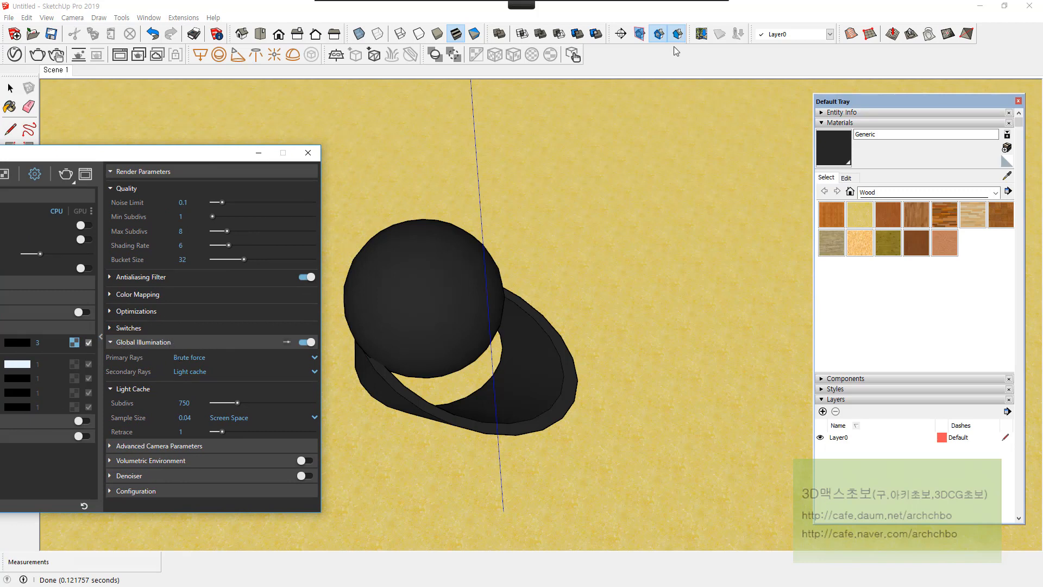
Step: Annotate the view with the Pen: a sun, a wall, and a light ray bouncing off the ring to the wall and back to the sphere
{"action": "mouse_move", "coordinate": [711, 2]}
{"action": "left_click", "coordinate": [367, 15]}
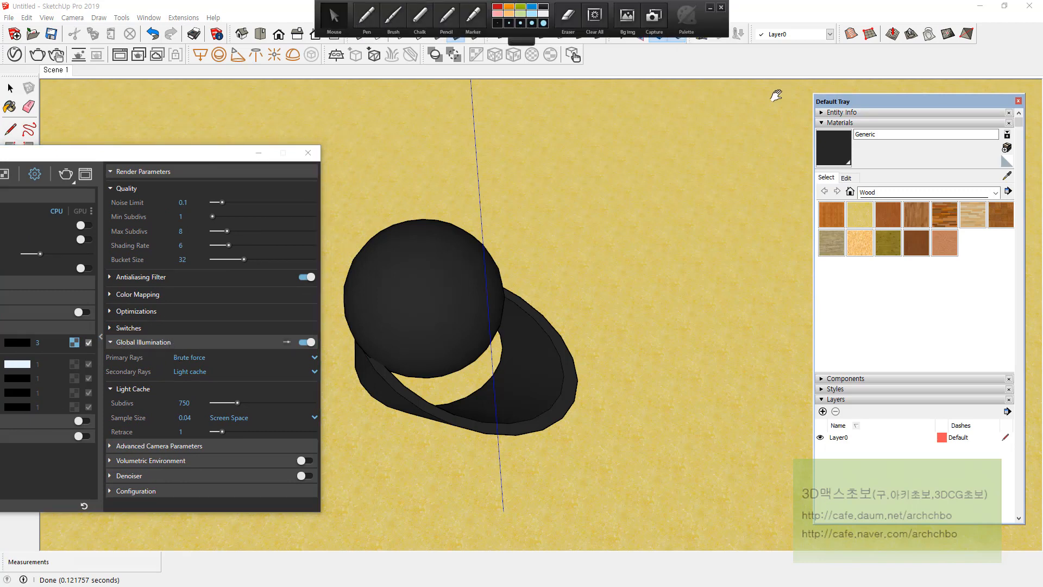
{"action": "mouse_move", "coordinate": [365, 15]}
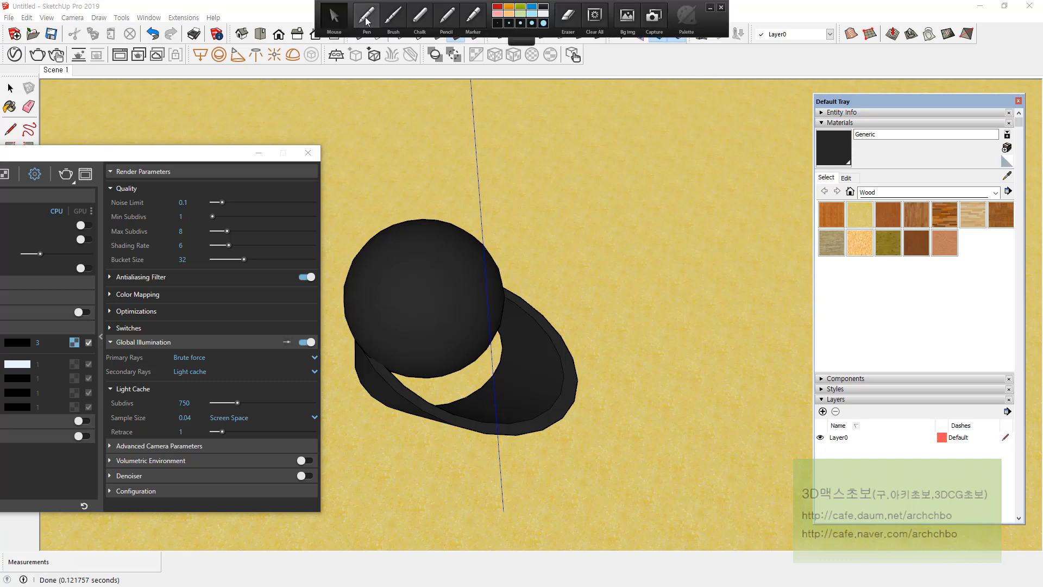
{"action": "left_click_drag", "start_coordinate": [664, 108], "coordinate": [651, 113]}
{"action": "mouse_move", "coordinate": [642, 97]}
{"action": "left_mouse_down"}
{"action": "mouse_move", "coordinate": [628, 94]}
{"action": "mouse_move", "coordinate": [638, 81]}
{"action": "left_mouse_up"}
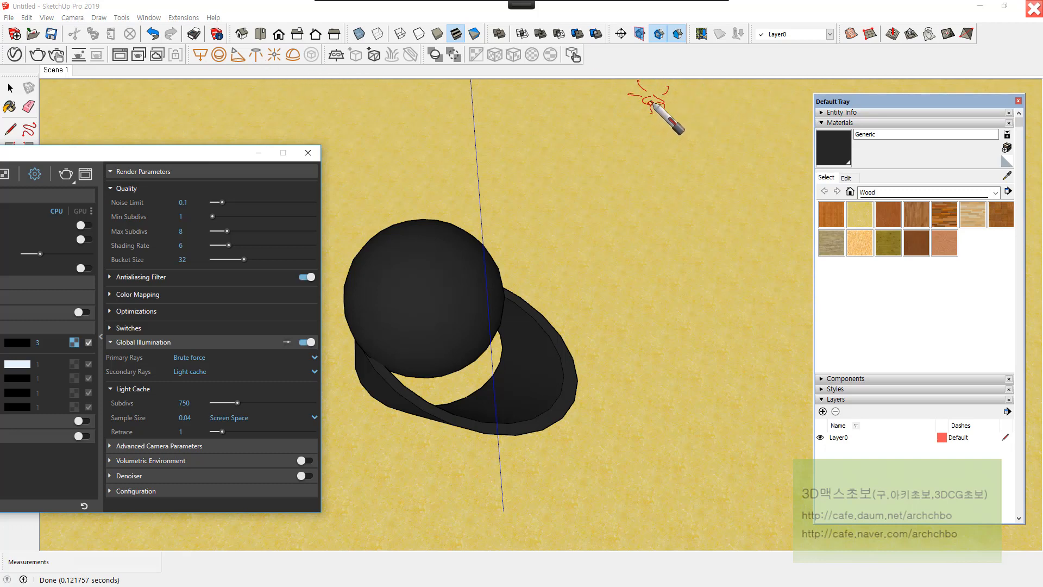
{"action": "mouse_move", "coordinate": [651, 102]}
{"action": "left_mouse_down"}
{"action": "mouse_move", "coordinate": [551, 210]}
{"action": "mouse_move", "coordinate": [512, 292]}
{"action": "mouse_move", "coordinate": [658, 238]}
{"action": "mouse_move", "coordinate": [668, 254]}
{"action": "left_mouse_up"}
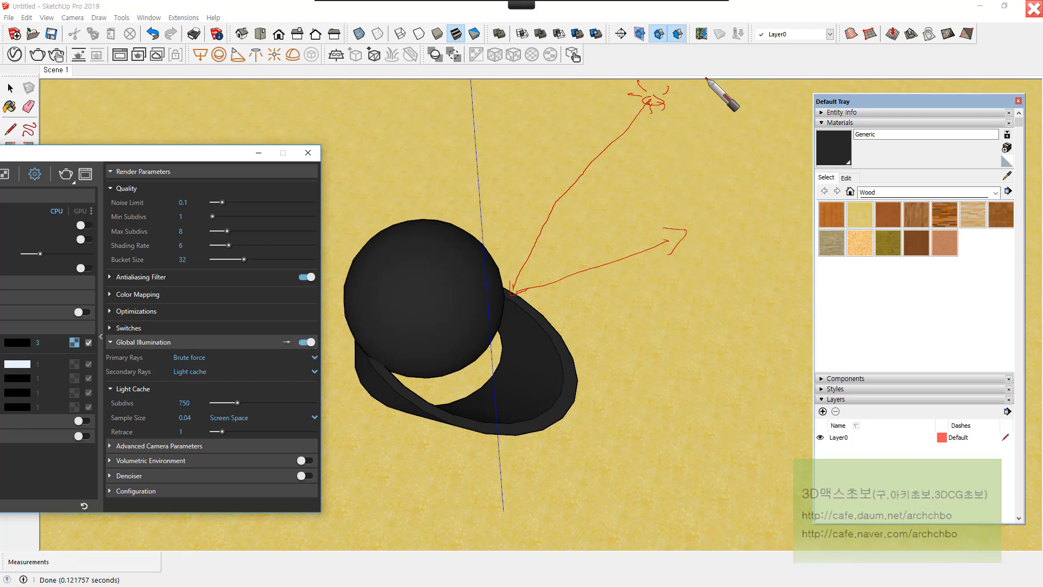
{"action": "mouse_move", "coordinate": [707, 78]}
{"action": "left_mouse_down"}
{"action": "mouse_move", "coordinate": [719, 253]}
{"action": "mouse_move", "coordinate": [747, 331]}
{"action": "mouse_move", "coordinate": [748, 166]}
{"action": "mouse_move", "coordinate": [696, 86]}
{"action": "mouse_move", "coordinate": [691, 111]}
{"action": "left_mouse_up"}
{"action": "mouse_move", "coordinate": [681, 234]}
{"action": "left_mouse_down"}
{"action": "mouse_move", "coordinate": [722, 210]}
{"action": "mouse_move", "coordinate": [549, 227]}
{"action": "mouse_move", "coordinate": [477, 249]}
{"action": "mouse_move", "coordinate": [524, 233]}
{"action": "mouse_move", "coordinate": [520, 243]}
{"action": "left_mouse_up"}
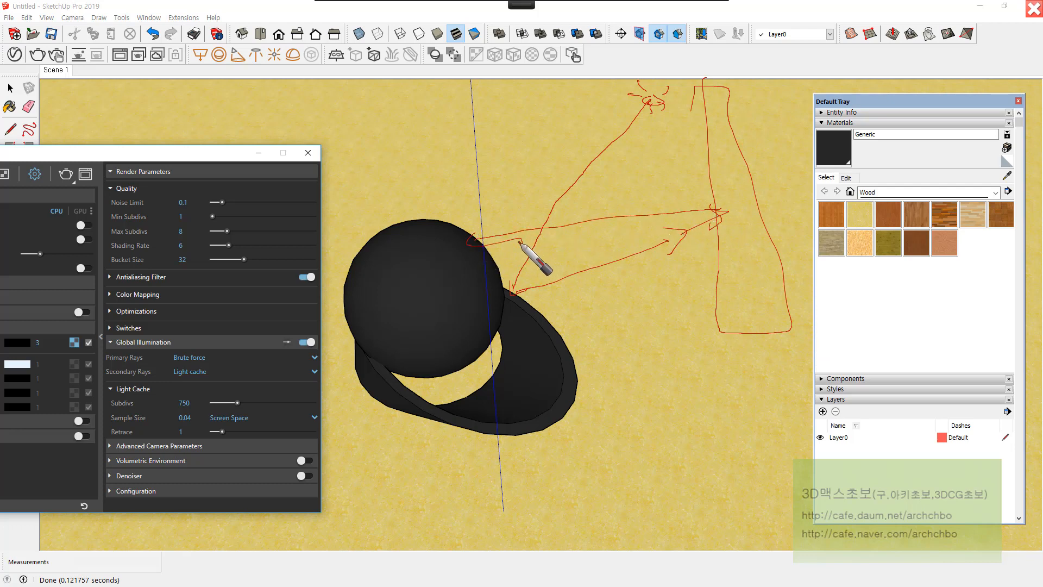
Step: Sketch sun rays striking the sphere and bouncing upward, plus an overhead surface and a vertical ray hitting the ring
{"action": "left_click_drag", "start_coordinate": [652, 99], "coordinate": [438, 221]}
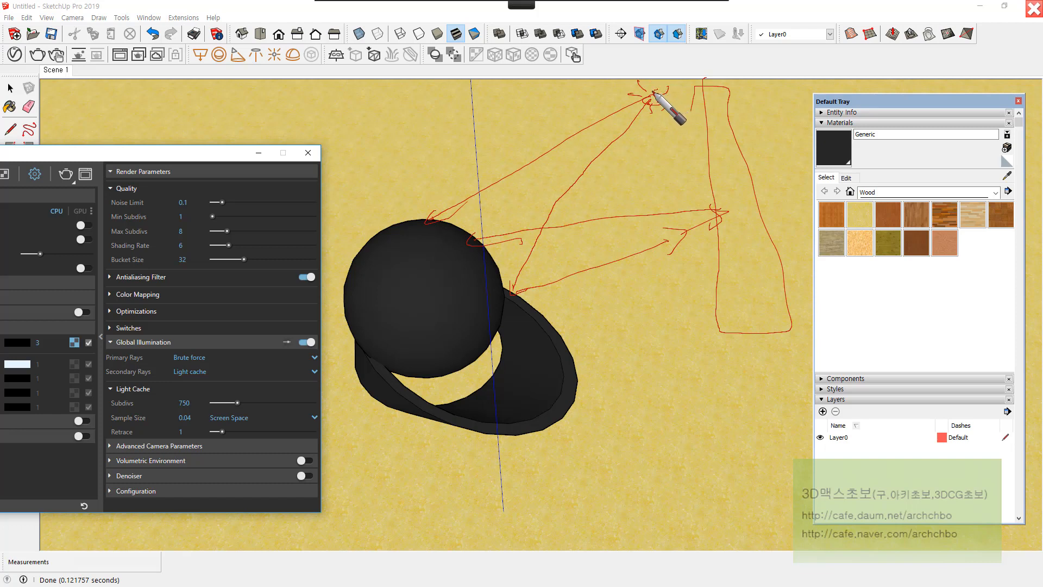
{"action": "mouse_move", "coordinate": [653, 93]}
{"action": "left_mouse_down"}
{"action": "mouse_move", "coordinate": [438, 247]}
{"action": "mouse_move", "coordinate": [459, 254]}
{"action": "mouse_move", "coordinate": [363, 187]}
{"action": "mouse_move", "coordinate": [351, 193]}
{"action": "left_mouse_up"}
{"action": "left_click_drag", "start_coordinate": [344, 209], "coordinate": [393, 180]}
{"action": "left_click_drag", "start_coordinate": [434, 219], "coordinate": [415, 150]}
{"action": "mouse_move", "coordinate": [399, 156]}
{"action": "left_mouse_down"}
{"action": "mouse_move", "coordinate": [426, 133]}
{"action": "mouse_move", "coordinate": [450, 143]}
{"action": "left_mouse_up"}
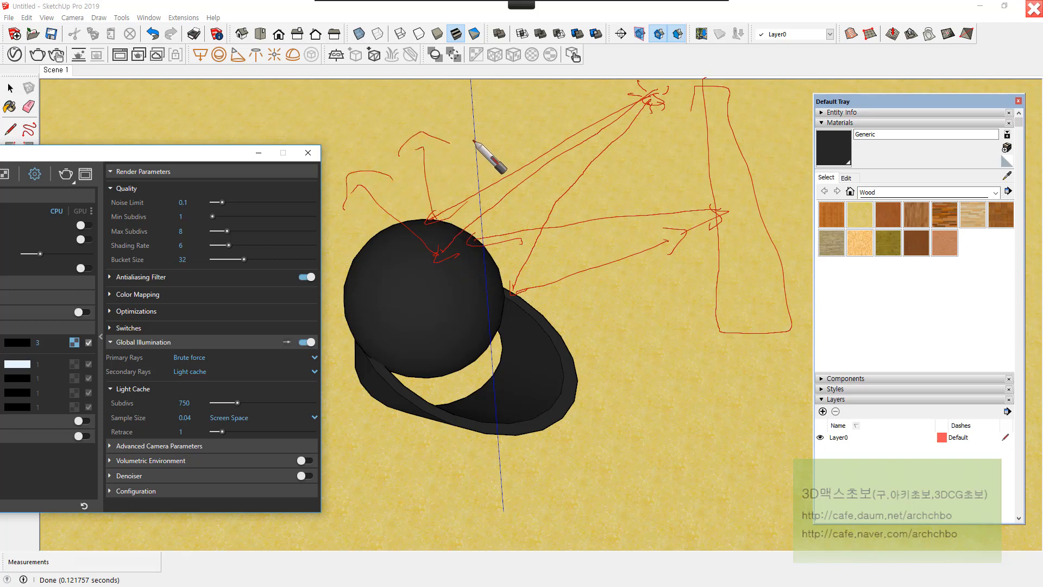
{"action": "mouse_move", "coordinate": [337, 120]}
{"action": "left_mouse_down"}
{"action": "mouse_move", "coordinate": [513, 84]}
{"action": "mouse_move", "coordinate": [330, 88]}
{"action": "left_mouse_up"}
{"action": "mouse_move", "coordinate": [537, 93]}
{"action": "left_mouse_down"}
{"action": "mouse_move", "coordinate": [536, 310]}
{"action": "mouse_move", "coordinate": [583, 276]}
{"action": "left_mouse_up"}
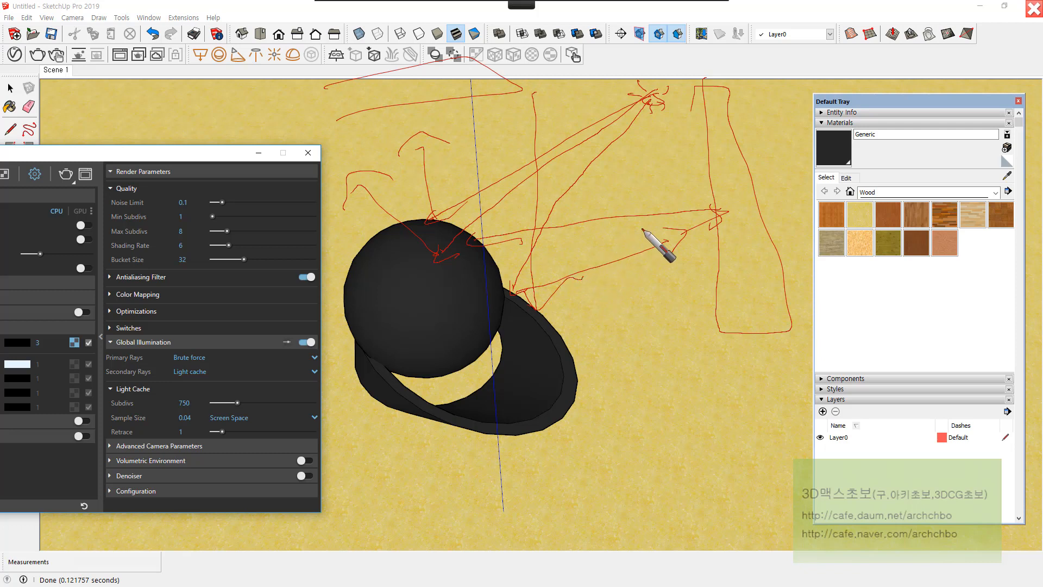
Step: Handwrite a note beside the sketched wall and circle the Global Illumination heading in the render settings
{"action": "mouse_move", "coordinate": [631, 335]}
{"action": "left_mouse_down"}
{"action": "mouse_move", "coordinate": [690, 345]}
{"action": "mouse_move", "coordinate": [709, 367]}
{"action": "mouse_move", "coordinate": [725, 334]}
{"action": "left_mouse_up"}
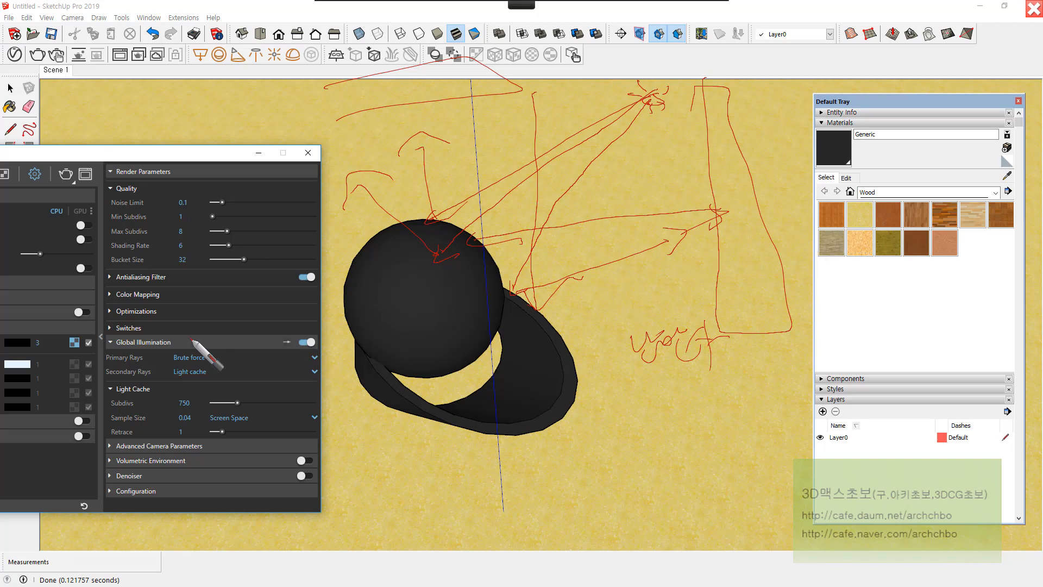
{"action": "mouse_move", "coordinate": [163, 334]}
{"action": "left_mouse_down"}
{"action": "mouse_move", "coordinate": [115, 363]}
{"action": "mouse_move", "coordinate": [161, 360]}
{"action": "left_mouse_up"}
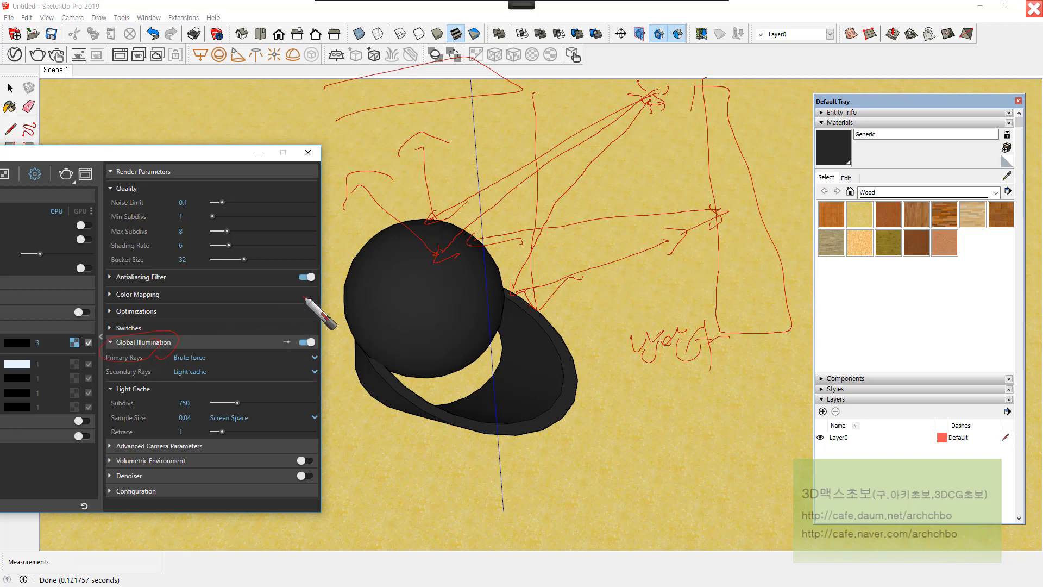
{"action": "left_click_drag", "start_coordinate": [446, 253], "coordinate": [460, 255]}
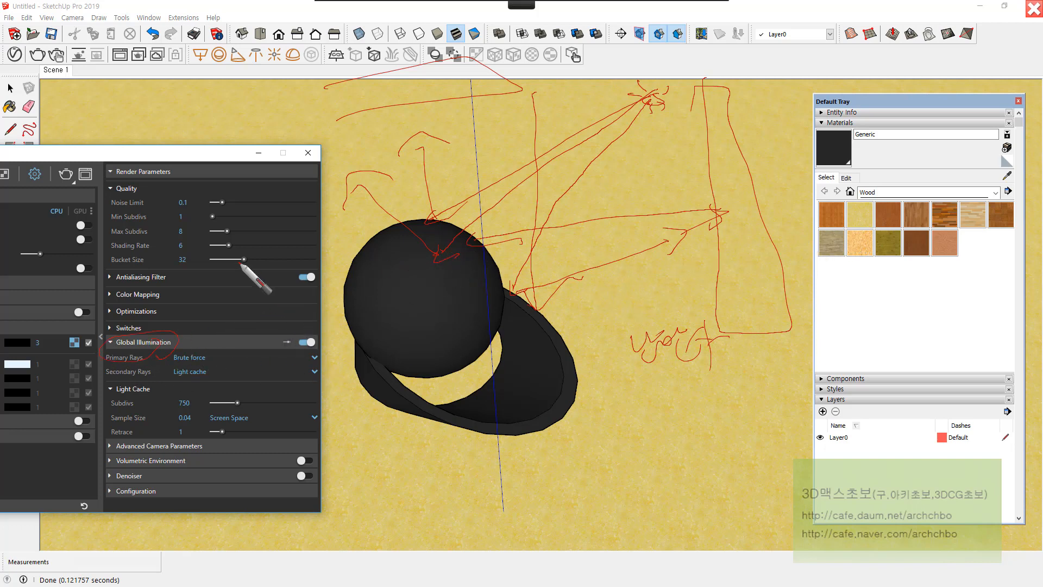
Step: Leave the Pen annotation mode and move the V-Ray Asset Editor back so all its render settings are in view
{"action": "mouse_move", "coordinate": [433, 4]}
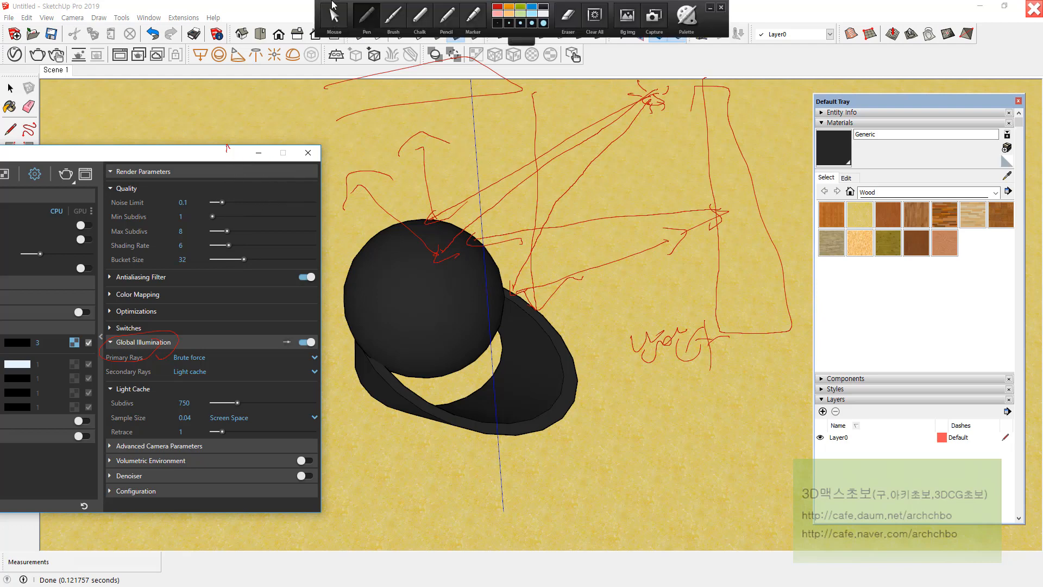
{"action": "left_click", "coordinate": [339, 23]}
{"action": "mouse_move", "coordinate": [155, 157]}
{"action": "left_mouse_down"}
{"action": "mouse_move", "coordinate": [275, 102]}
{"action": "mouse_move", "coordinate": [271, 91]}
{"action": "left_mouse_up"}
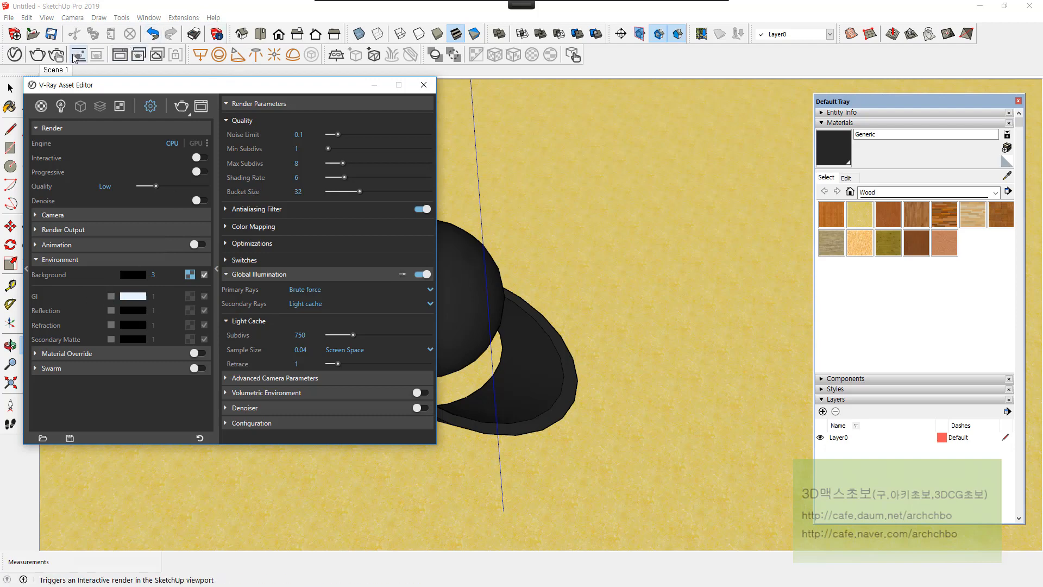
Step: Render the current view and examine the reflections on the sphere and ring in the frame buffer
{"action": "left_click", "coordinate": [37, 55]}
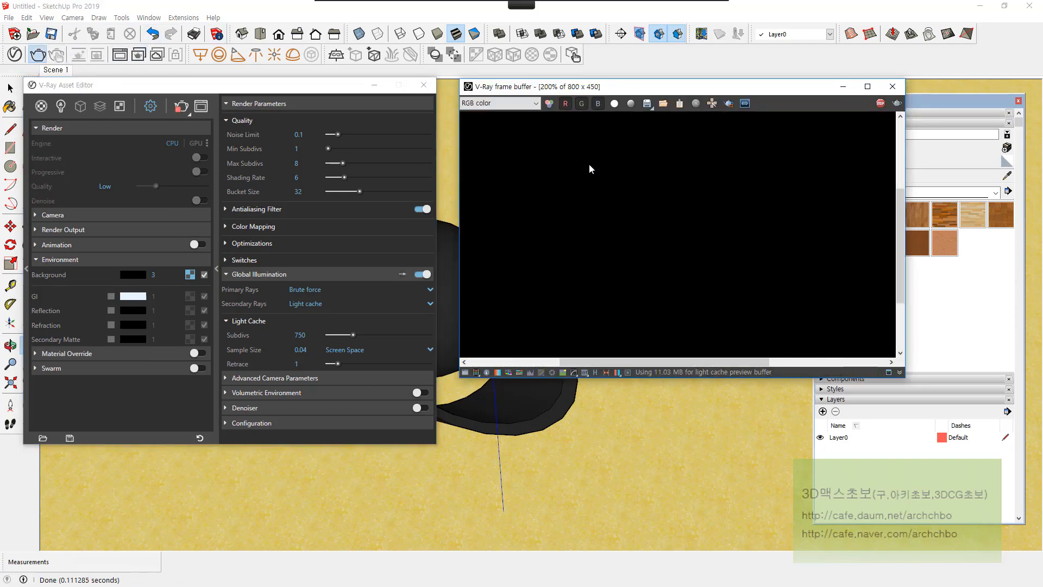
{"action": "scroll", "coordinate": [589, 164], "scroll_direction": "down", "scroll_amount": 3}
{"action": "scroll", "coordinate": [608, 191], "scroll_direction": "up", "scroll_amount": 1}
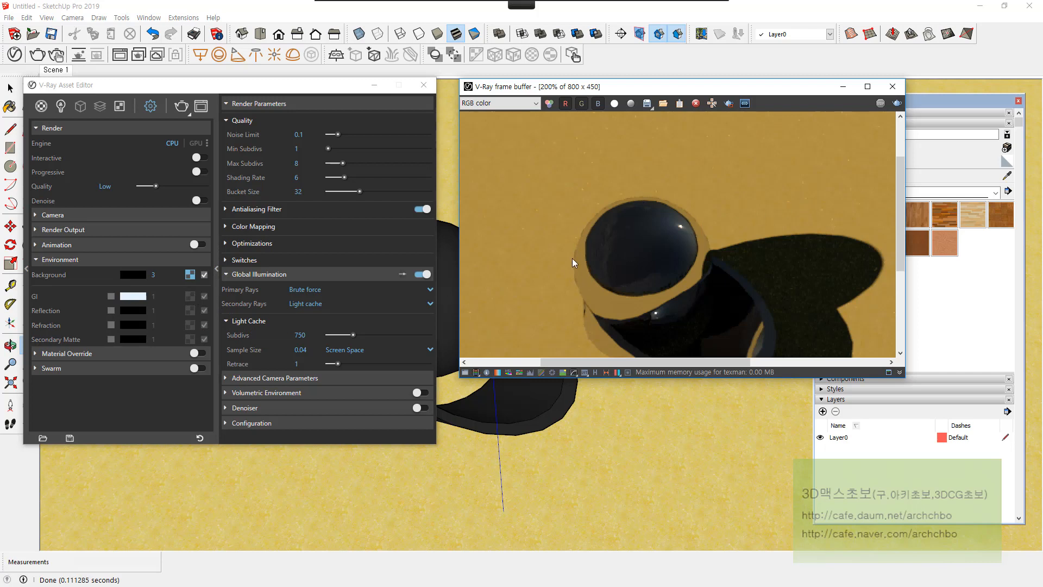
{"action": "middle_click_drag", "start_coordinate": [659, 278], "coordinate": [660, 223]}
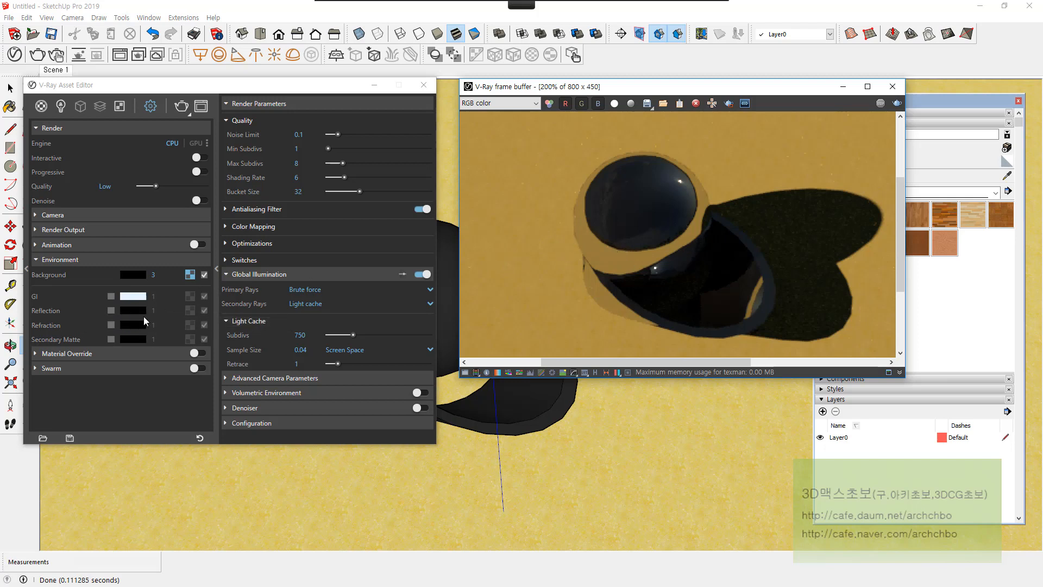
Step: Enable the Environment's Reflection override and assign it the bitmap VizPeople_non_commercial_hdr_v1_01 from the PNG folder
{"action": "left_click", "coordinate": [111, 310]}
{"action": "left_click", "coordinate": [190, 310]}
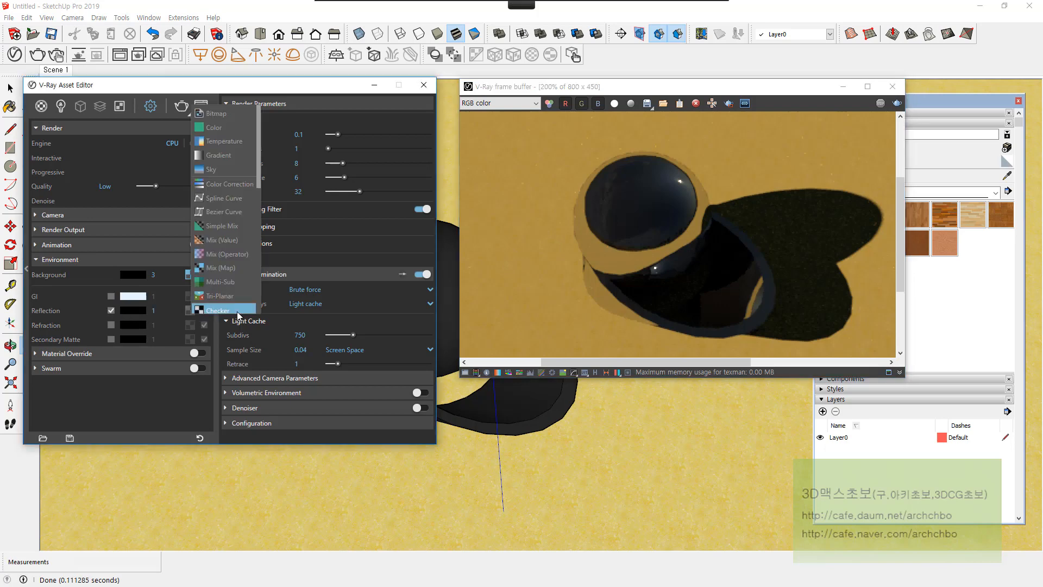
{"action": "left_click", "coordinate": [247, 115]}
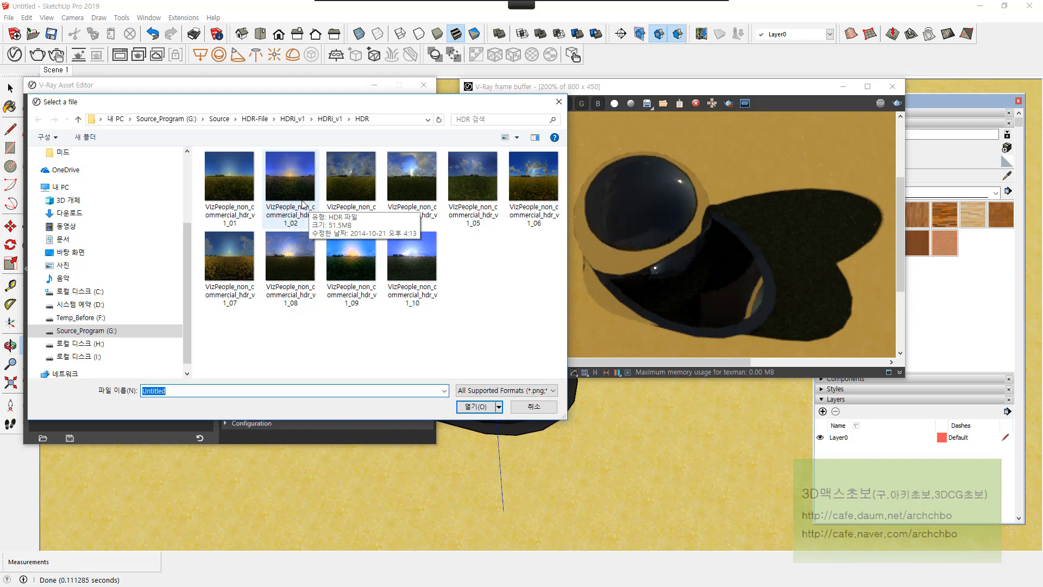
{"action": "left_click", "coordinate": [323, 120]}
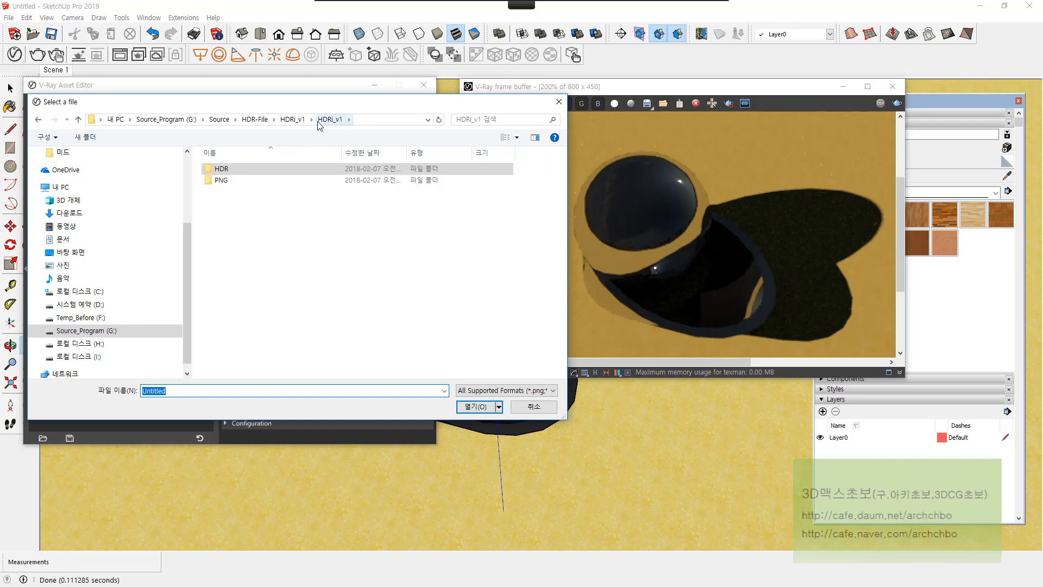
{"action": "double_click", "coordinate": [256, 183]}
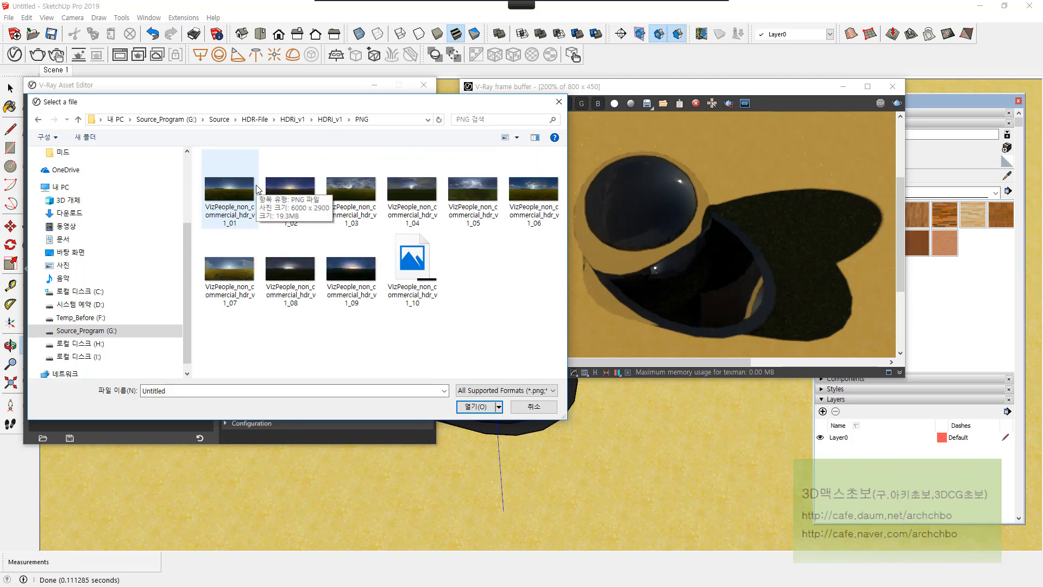
{"action": "double_click", "coordinate": [237, 185]}
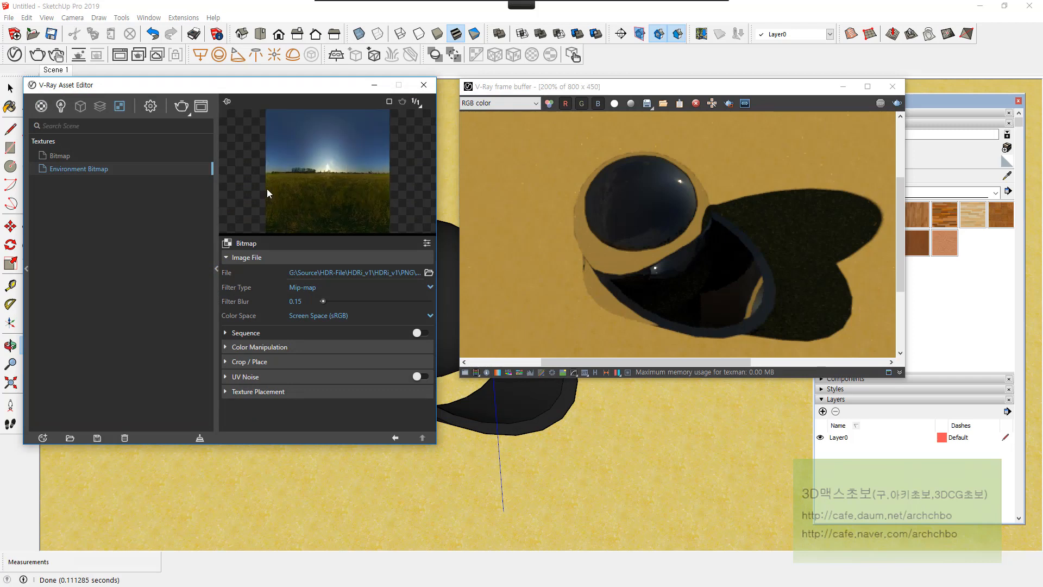
Step: Check the reflection bitmap's Texture Placement settings, return to the render settings and render the view again
{"action": "left_click", "coordinate": [288, 393]}
{"action": "scroll", "coordinate": [284, 385], "scroll_direction": "down", "scroll_amount": 3}
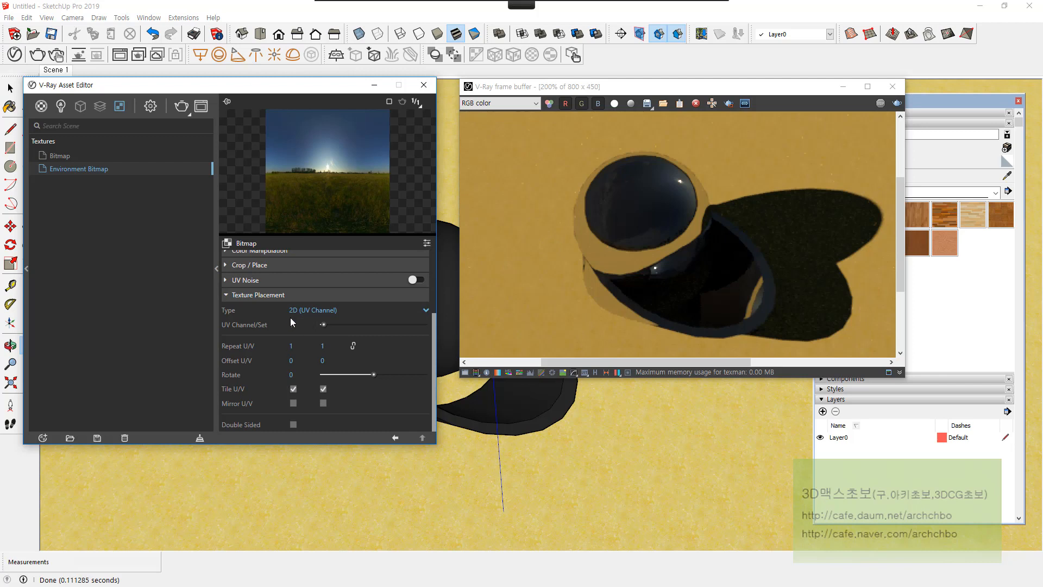
{"action": "left_click", "coordinate": [280, 296]}
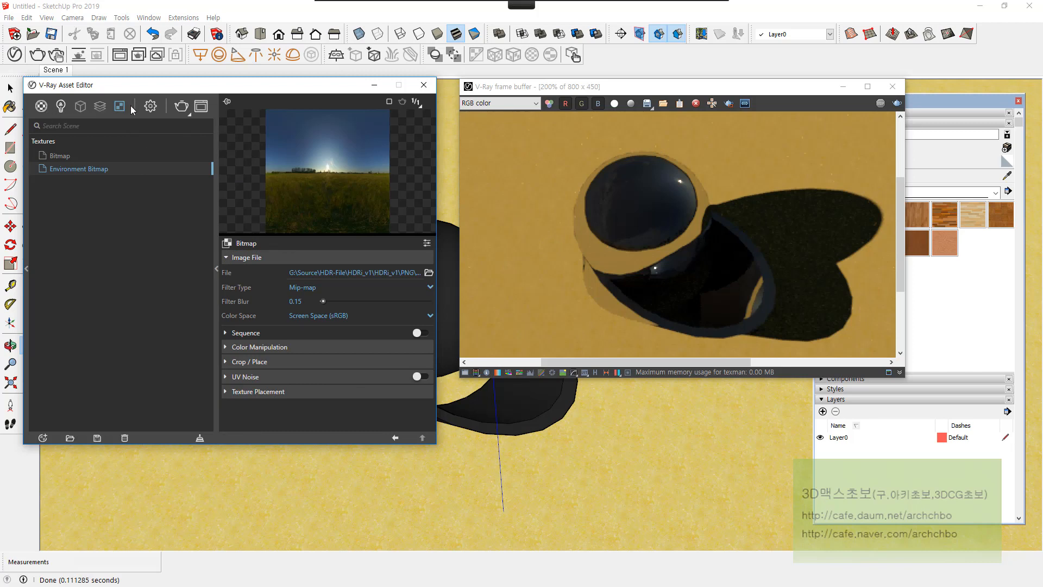
{"action": "left_click", "coordinate": [151, 106]}
{"action": "left_click", "coordinate": [897, 103]}
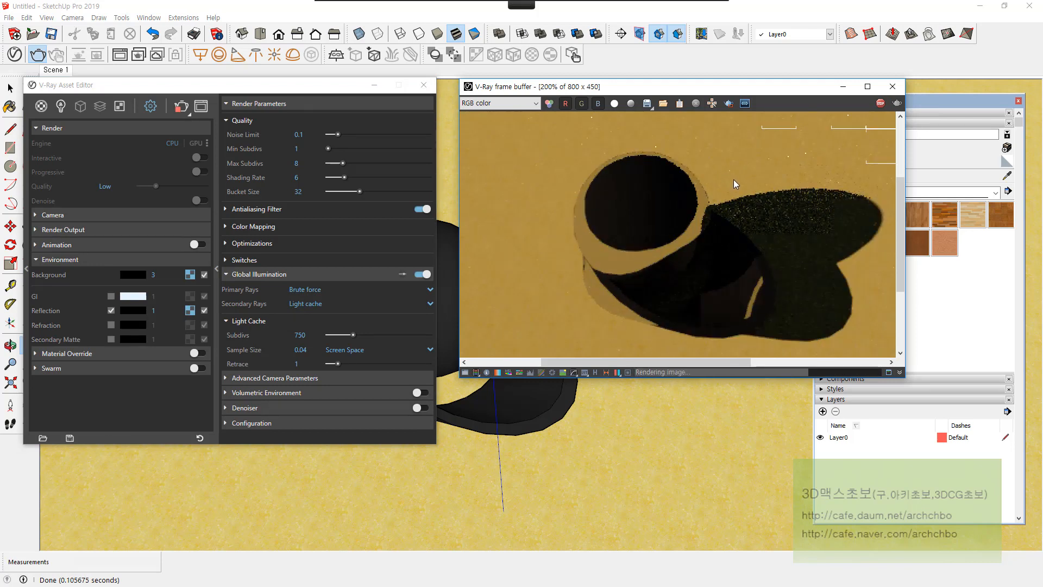
Step: Restore the Scene 1 camera view, render it, and examine the sphere's reflections up close
{"action": "left_click", "coordinate": [56, 70]}
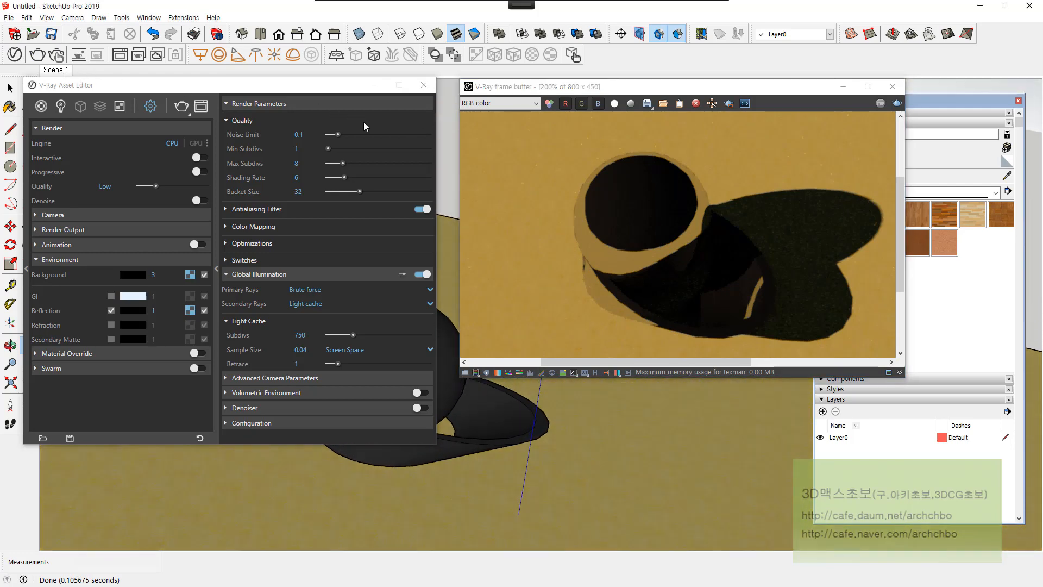
{"action": "left_click", "coordinate": [897, 103]}
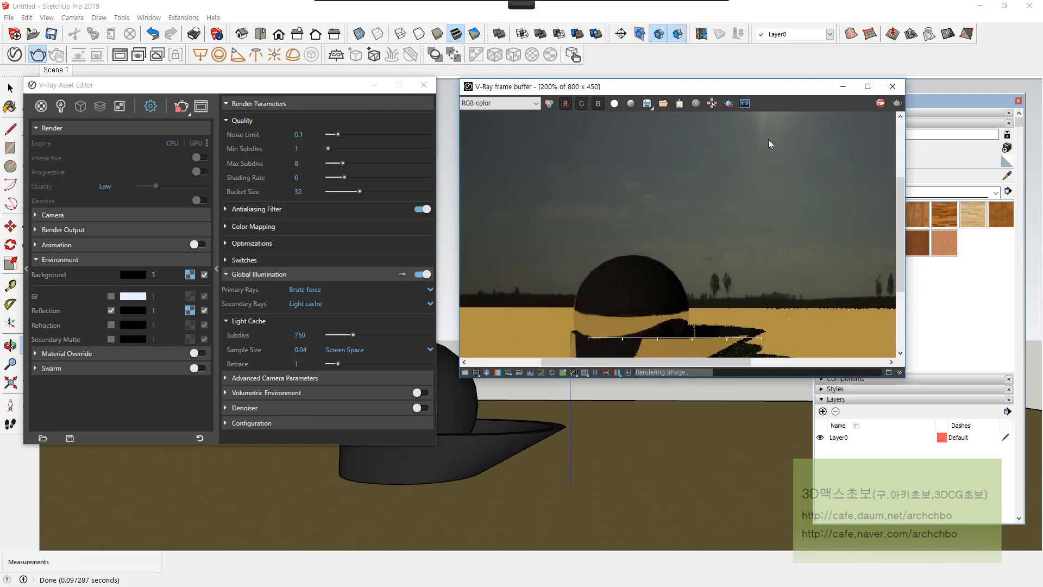
{"action": "scroll", "coordinate": [644, 246], "scroll_direction": "up", "scroll_amount": 2}
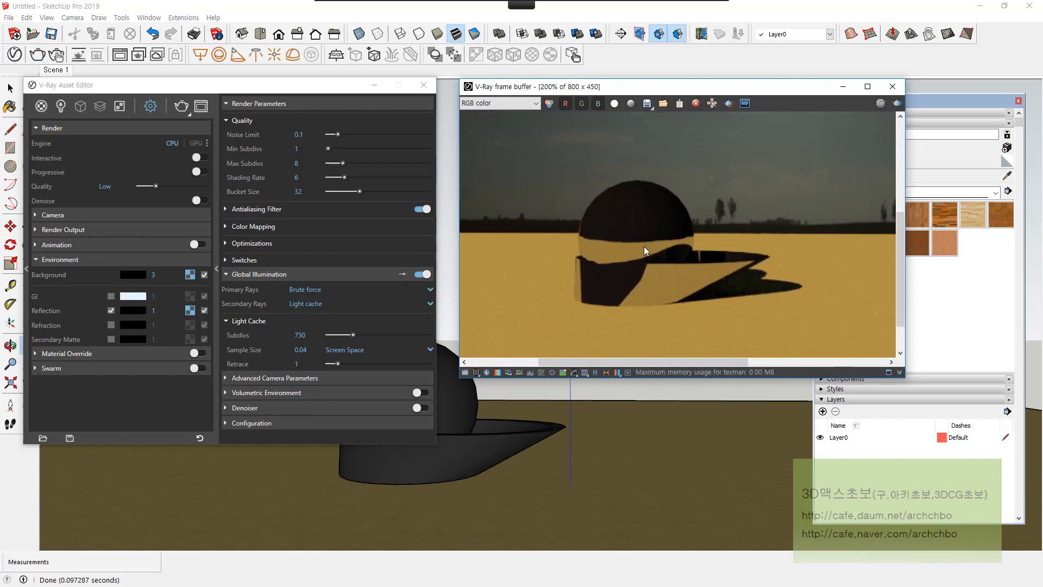
{"action": "scroll", "coordinate": [646, 248], "scroll_direction": "down", "scroll_amount": 1}
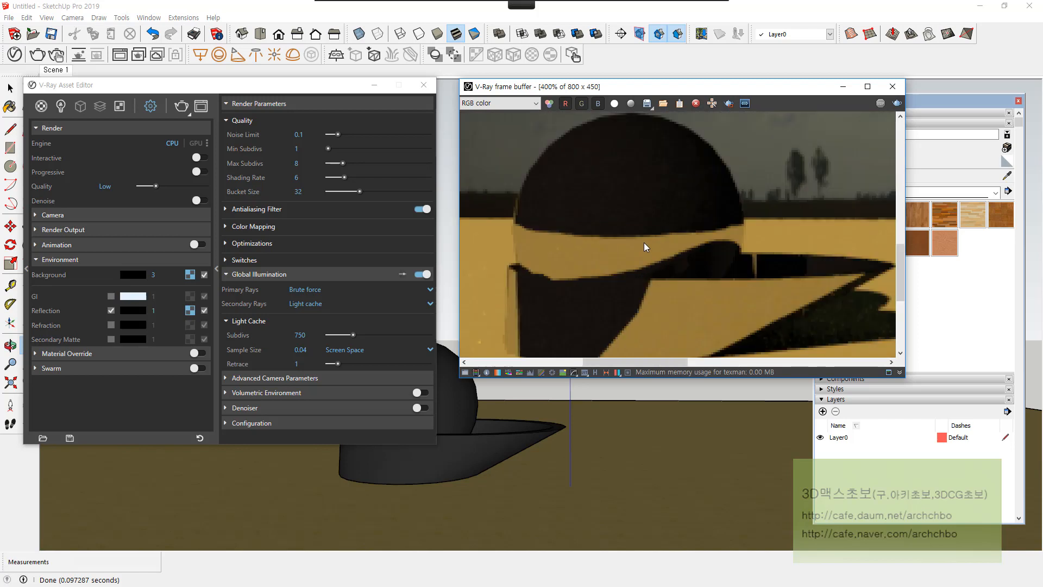
Step: Set the Generic material's Reflection Color to a brighter grey of 0.901 and its Reflection IOR to 2
{"action": "left_click", "coordinate": [41, 106]}
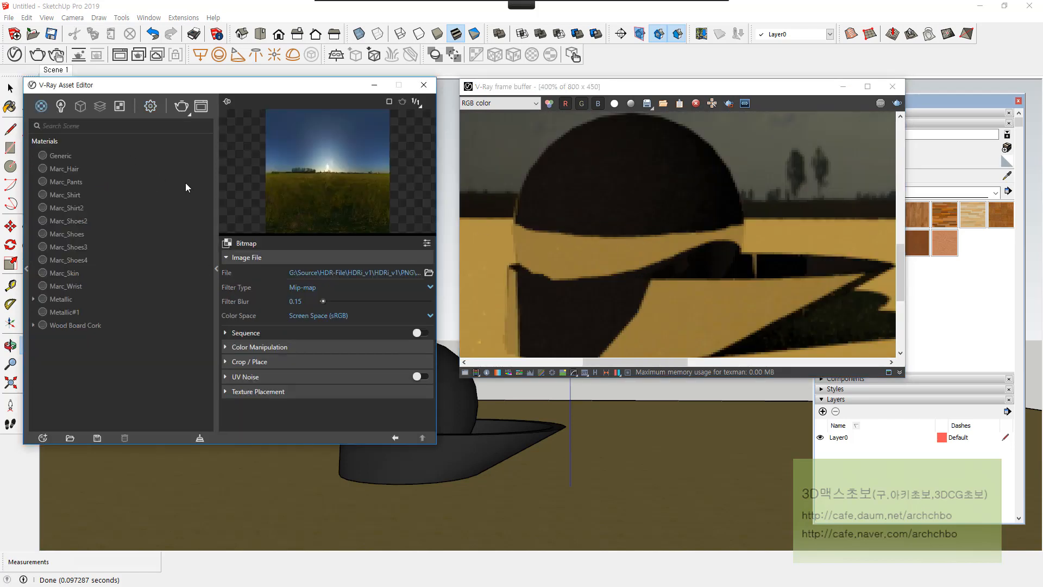
{"action": "left_click", "coordinate": [61, 157]}
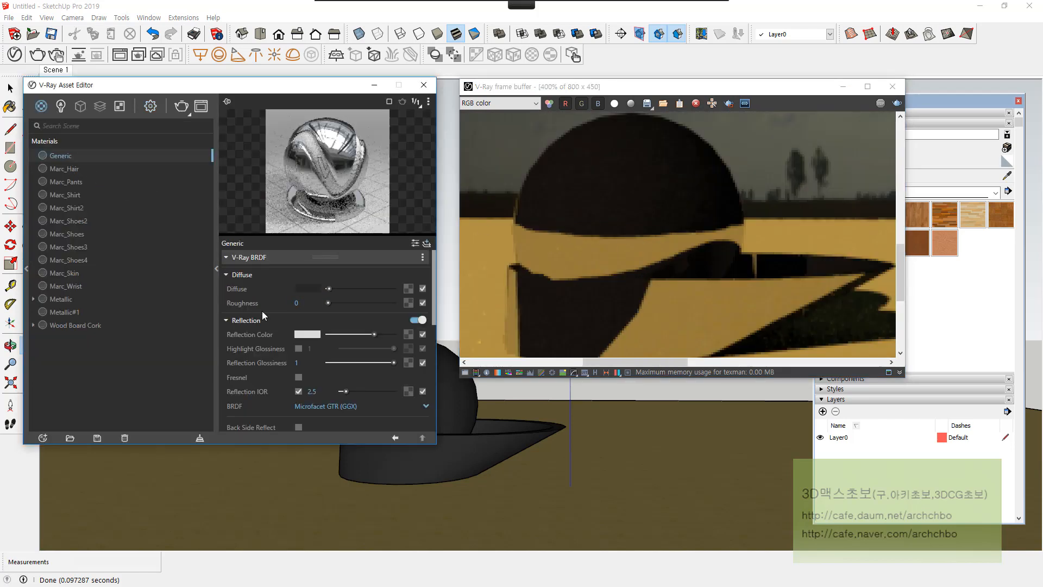
{"action": "left_click", "coordinate": [314, 335]}
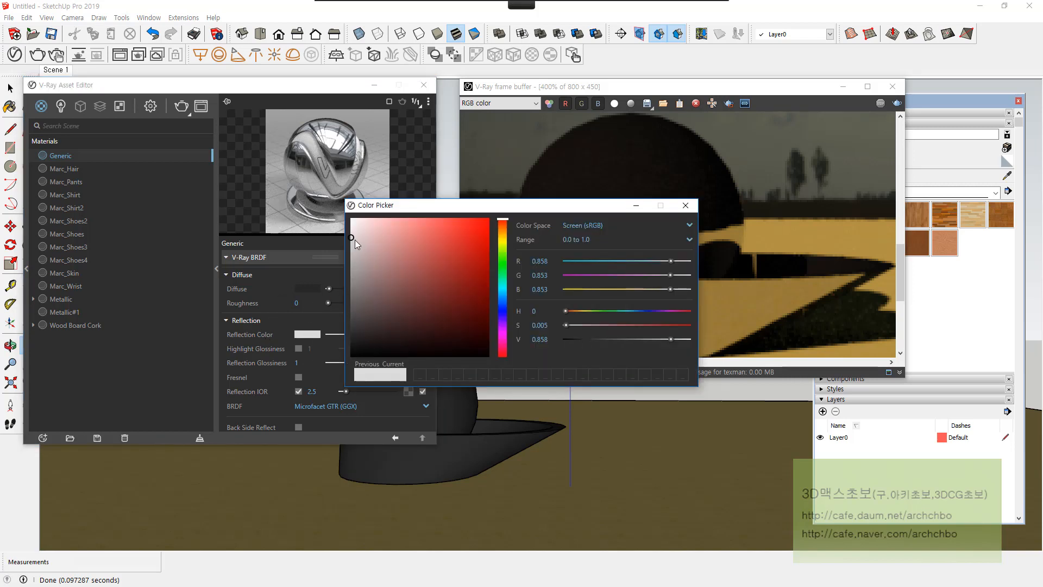
{"action": "left_click_drag", "start_coordinate": [353, 238], "coordinate": [351, 230]}
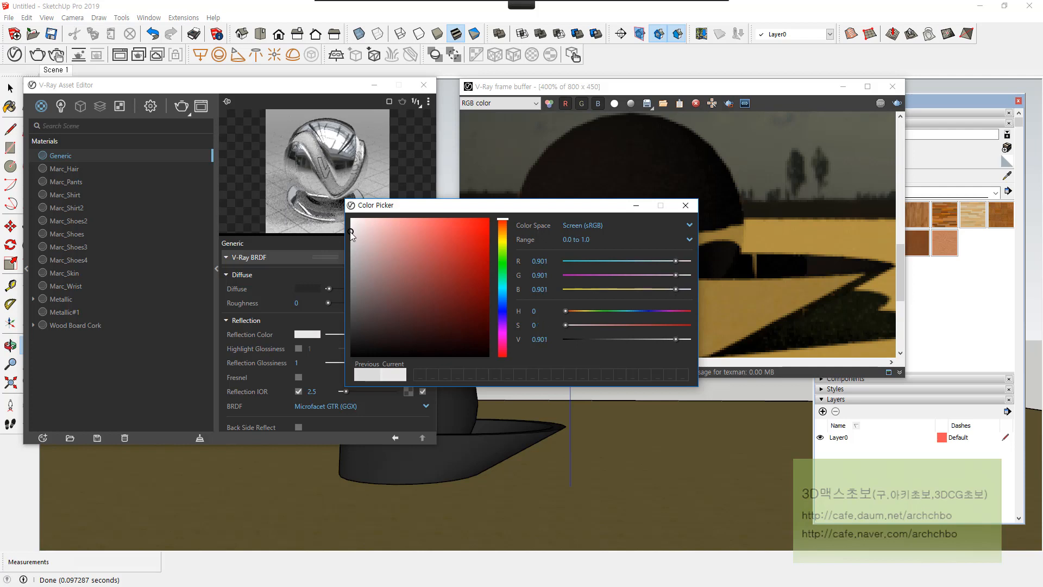
{"action": "left_click", "coordinate": [685, 205]}
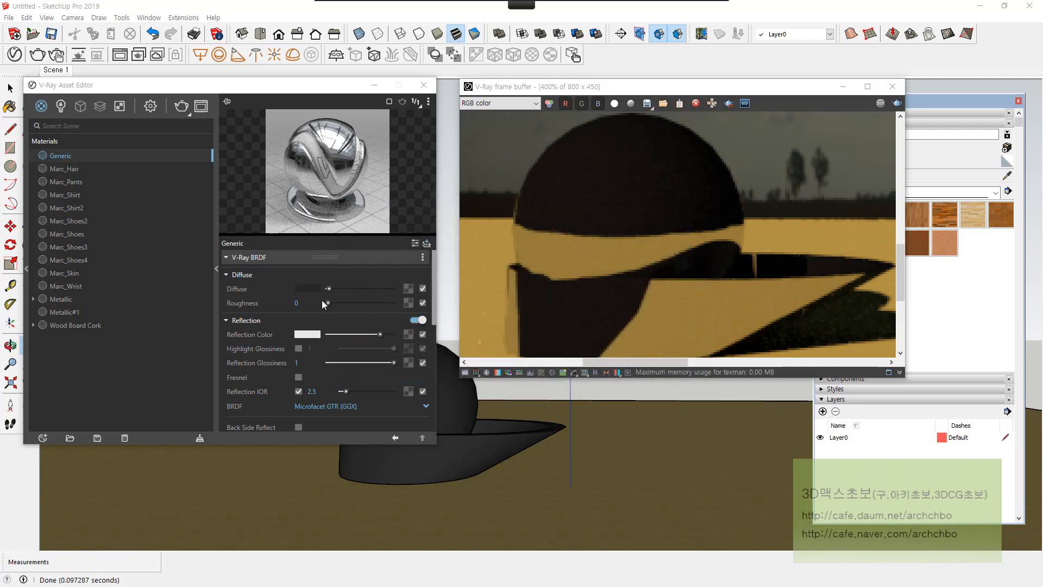
{"action": "double_click", "coordinate": [312, 391]}
{"action": "type", "text": "2"}
{"action": "key", "text": "Return"}
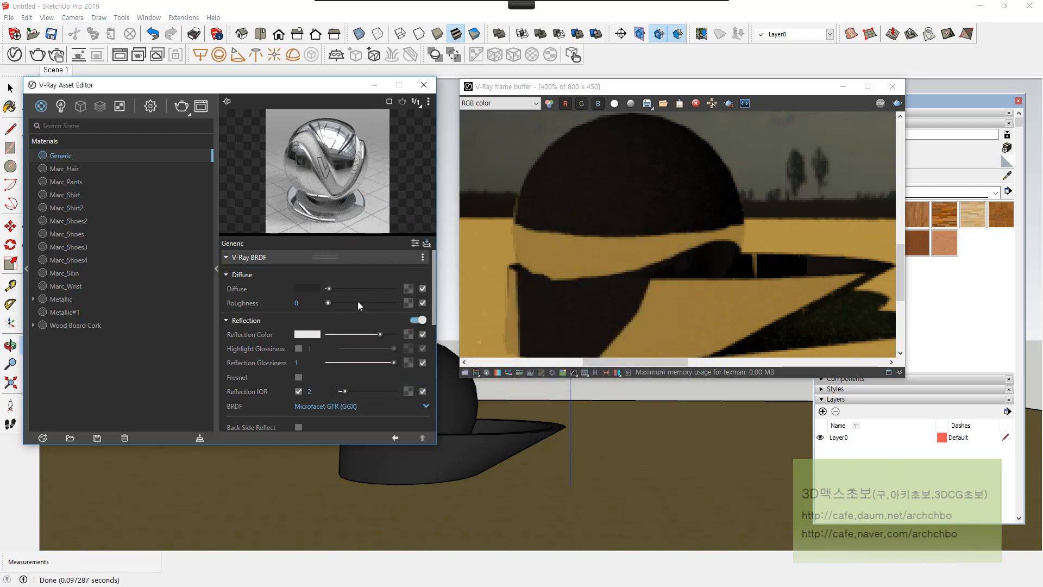
Step: Try a pure black Diffuse color on the Generic material, render it, and close the frame buffer
{"action": "left_click", "coordinate": [317, 289]}
{"action": "left_click_drag", "start_coordinate": [353, 329], "coordinate": [347, 360]}
{"action": "left_click", "coordinate": [689, 207]}
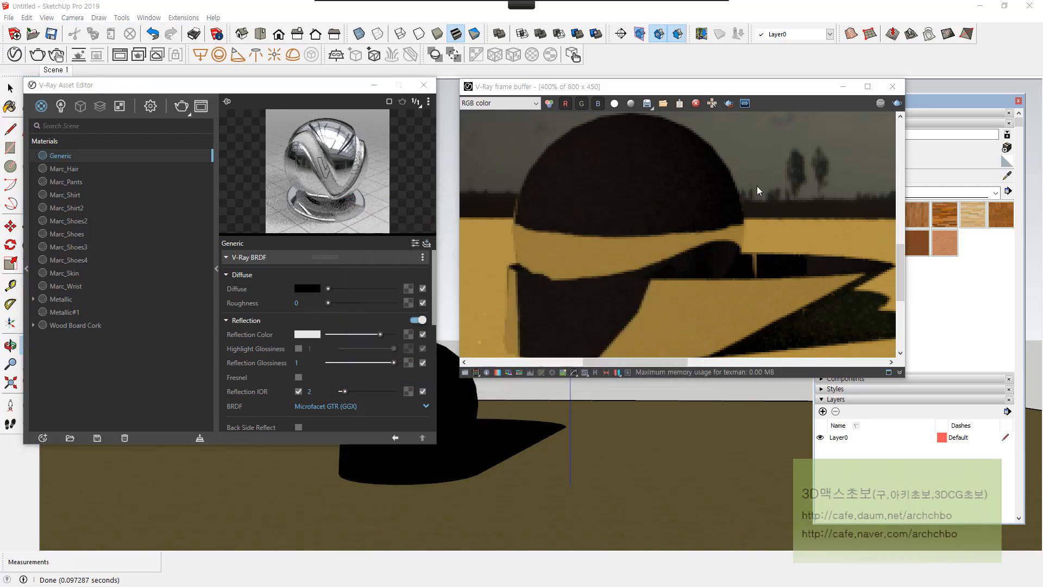
{"action": "left_click", "coordinate": [897, 103]}
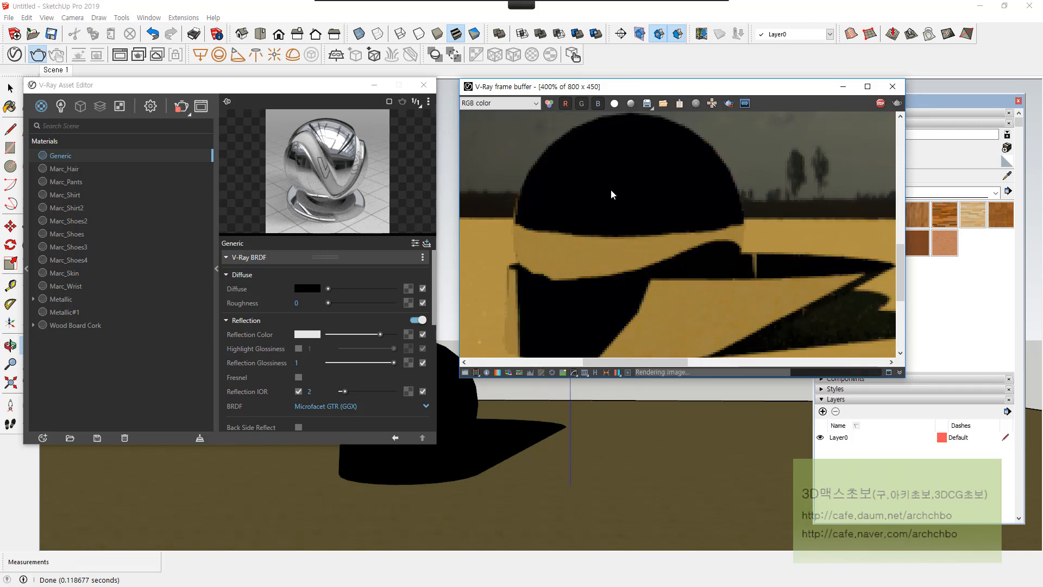
{"action": "left_click", "coordinate": [892, 87]}
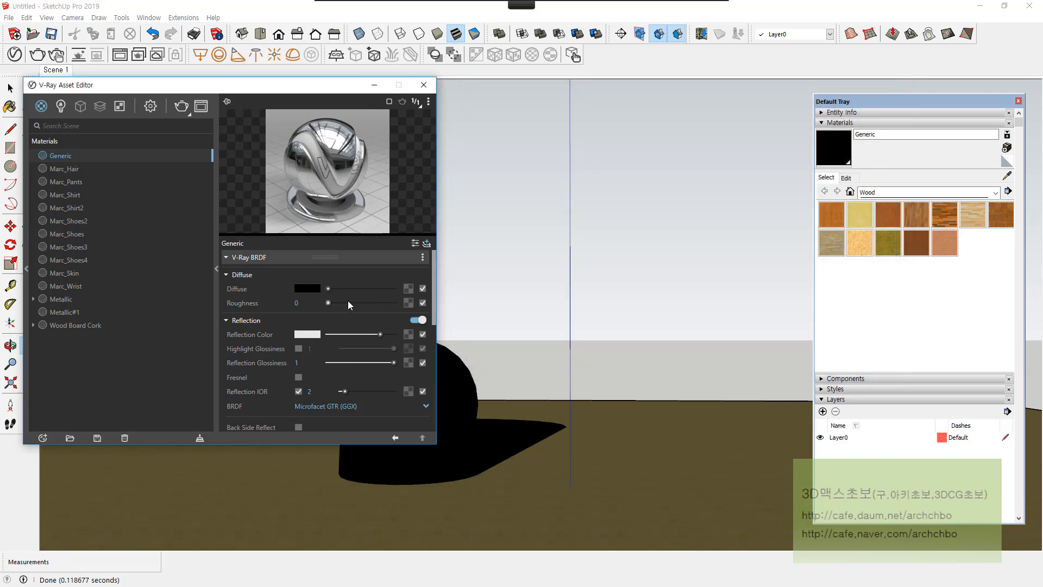
Step: Enable Fresnel on the Generic material and set its Diffuse color to green (R 0.148, G 0.674, B 0.028)
{"action": "left_click", "coordinate": [298, 378]}
{"action": "left_click", "coordinate": [306, 288]}
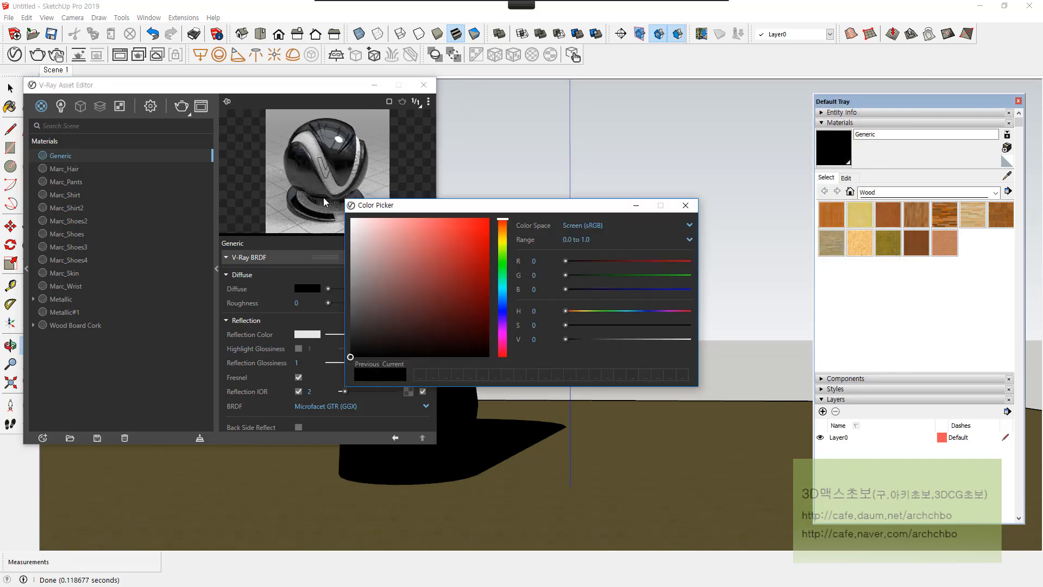
{"action": "left_click_drag", "start_coordinate": [448, 264], "coordinate": [485, 263]}
{"action": "left_click", "coordinate": [503, 260]}
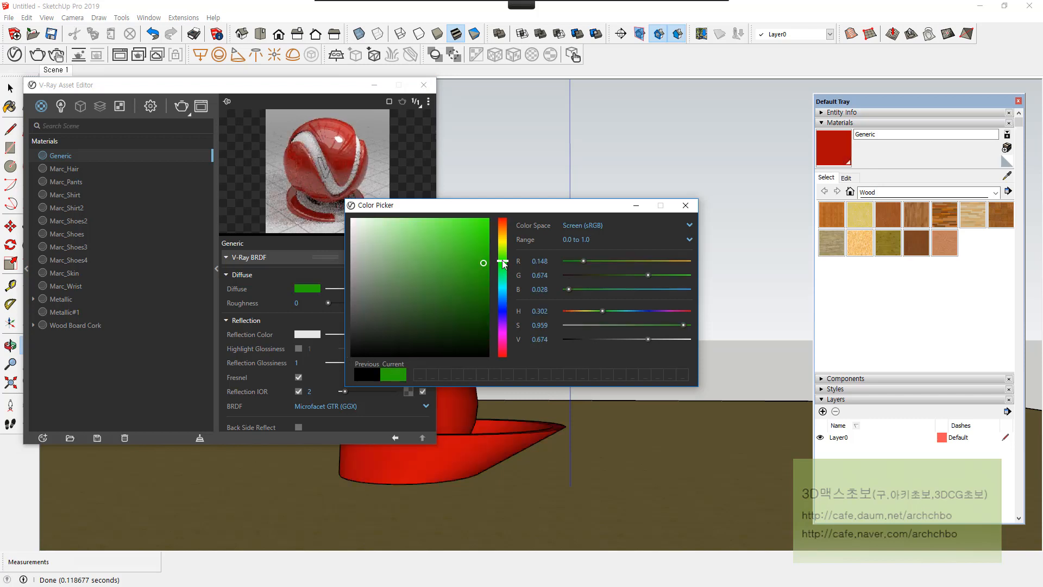
{"action": "left_click", "coordinate": [684, 206]}
Step: Render the green Fresnel material and compare the sphere's reflections at 200% and 400% magnification
{"action": "left_click", "coordinate": [182, 106]}
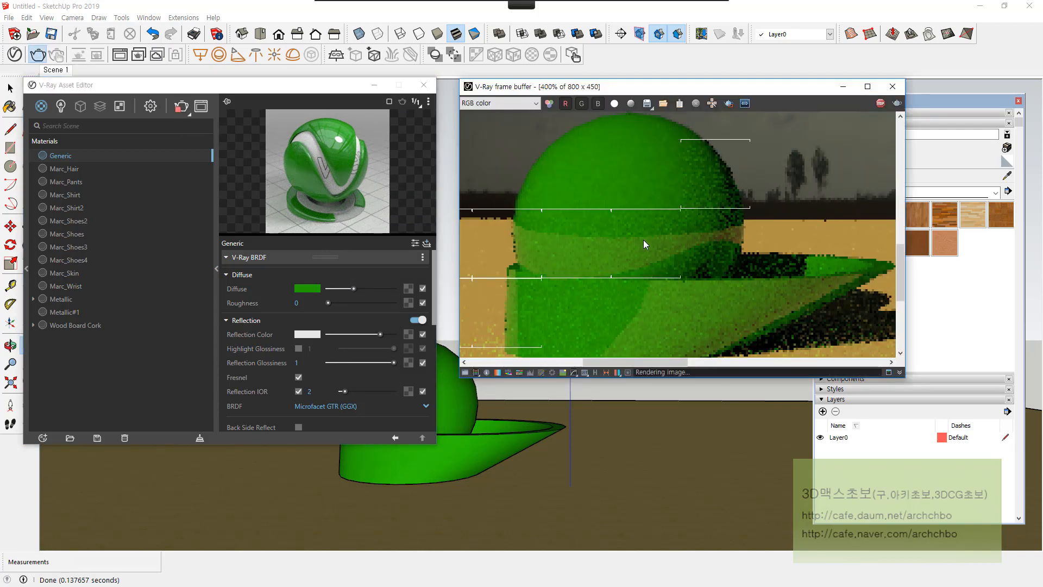
{"action": "scroll", "coordinate": [645, 240], "scroll_direction": "down", "scroll_amount": 2}
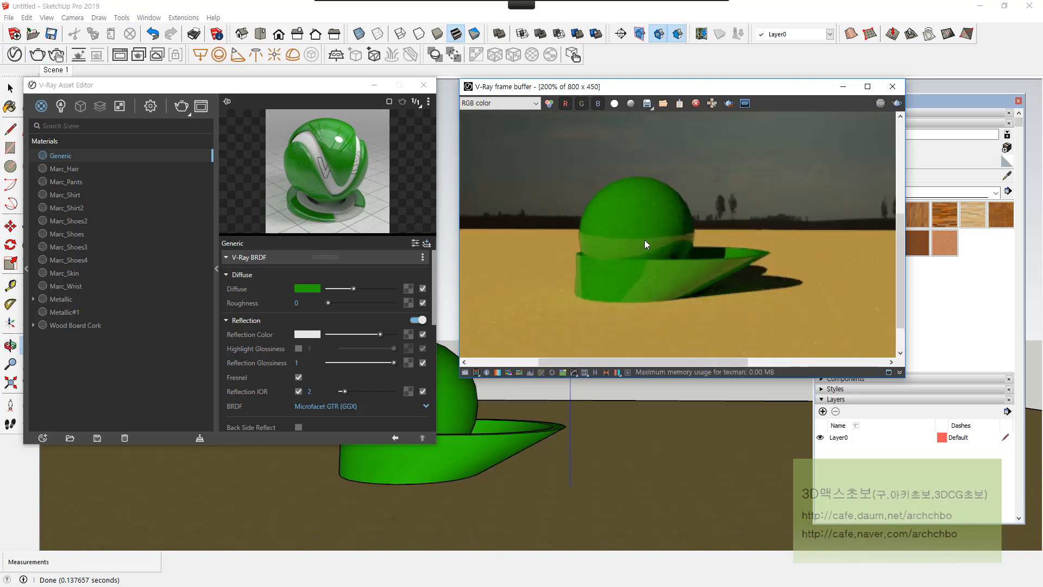
{"action": "scroll", "coordinate": [645, 244], "scroll_direction": "up", "scroll_amount": 1}
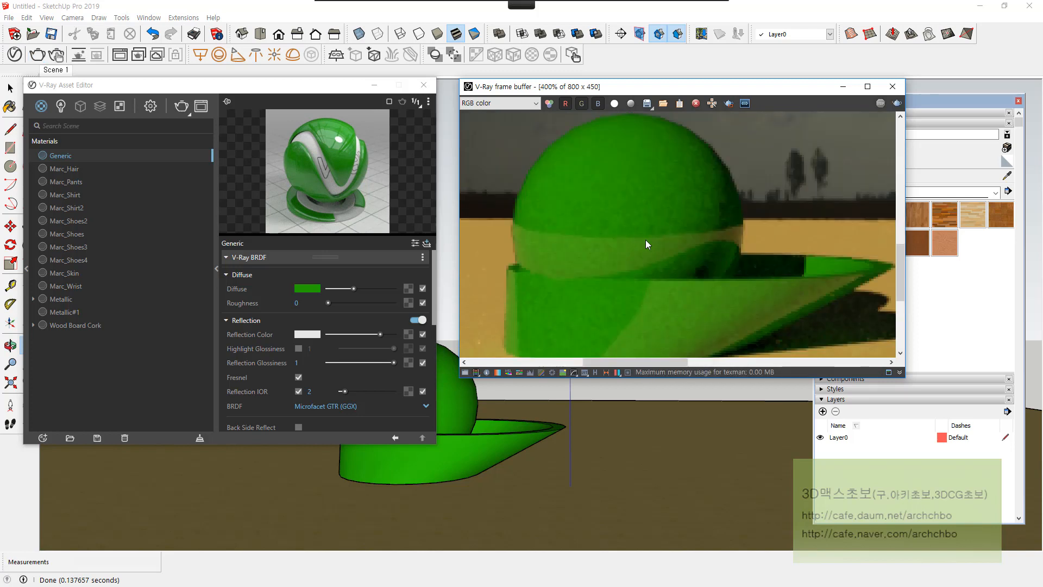
{"action": "scroll", "coordinate": [645, 239], "scroll_direction": "down", "scroll_amount": 1}
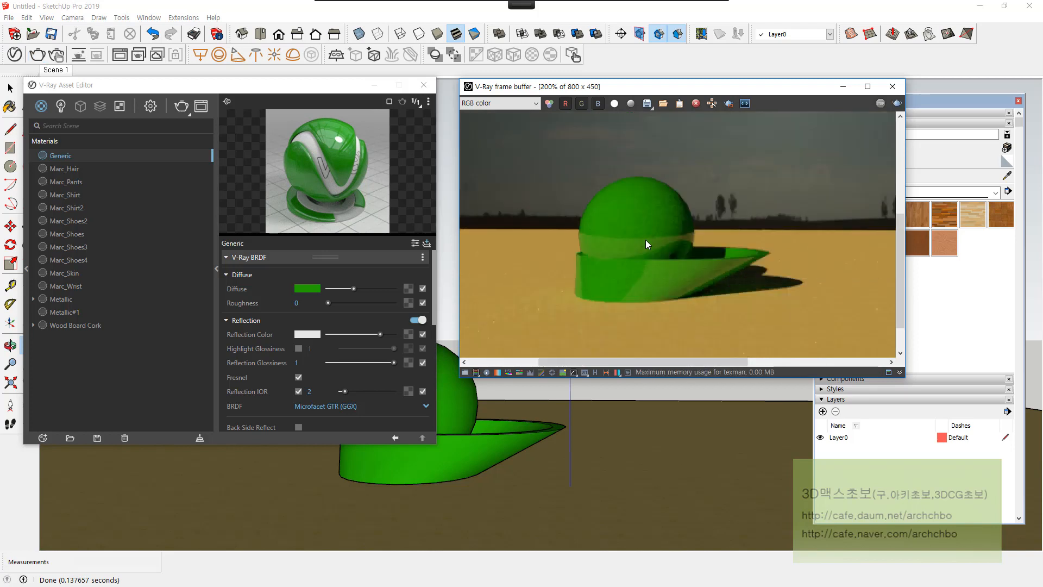
{"action": "scroll", "coordinate": [645, 239], "scroll_direction": "up", "scroll_amount": 1}
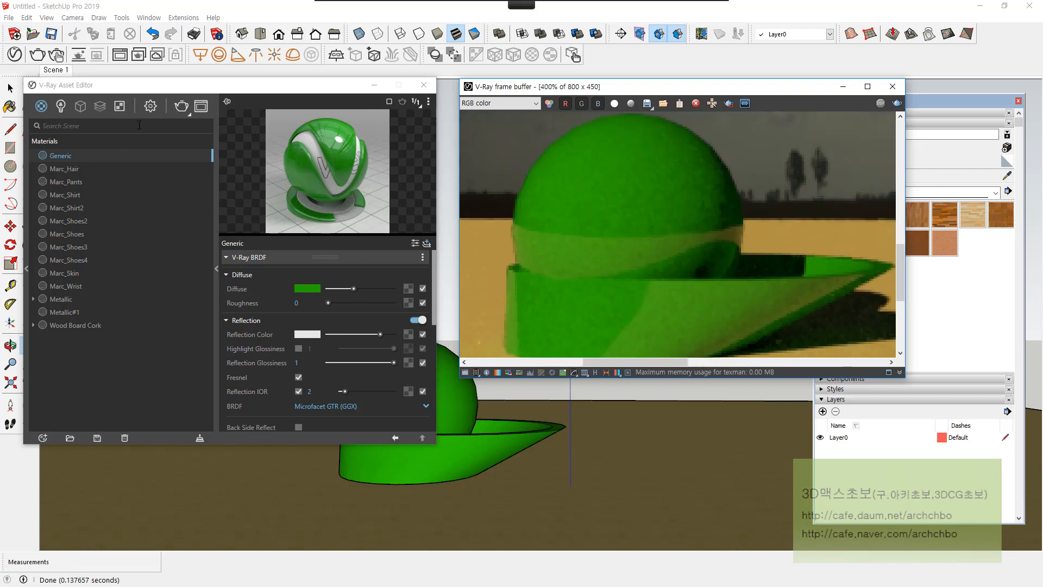
Step: Review the color space options and texture placement settings of the environment reflection bitmap, and close the frame buffer
{"action": "left_click", "coordinate": [150, 107]}
{"action": "left_click", "coordinate": [191, 311]}
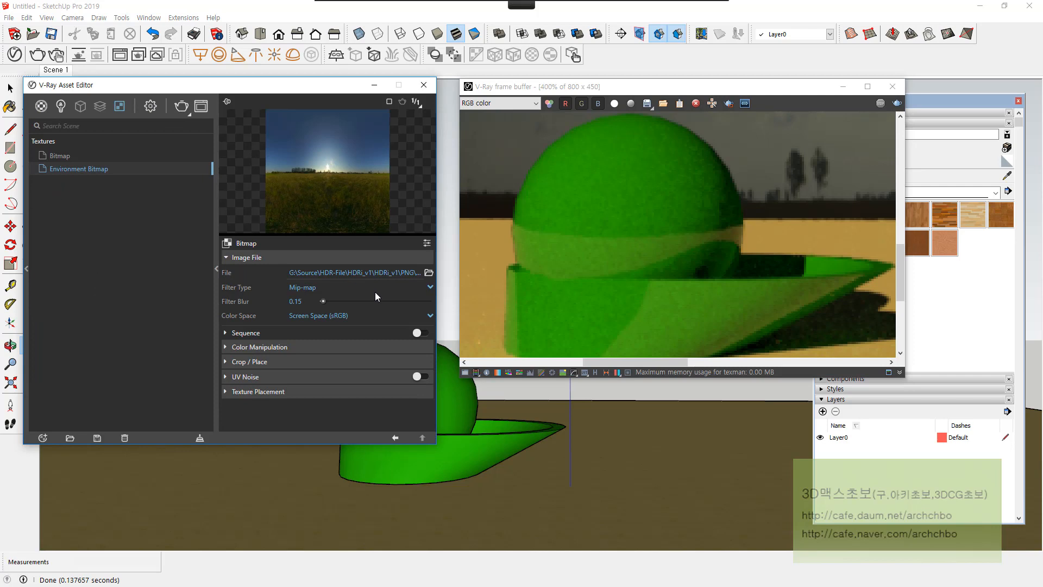
{"action": "left_click", "coordinate": [366, 316]}
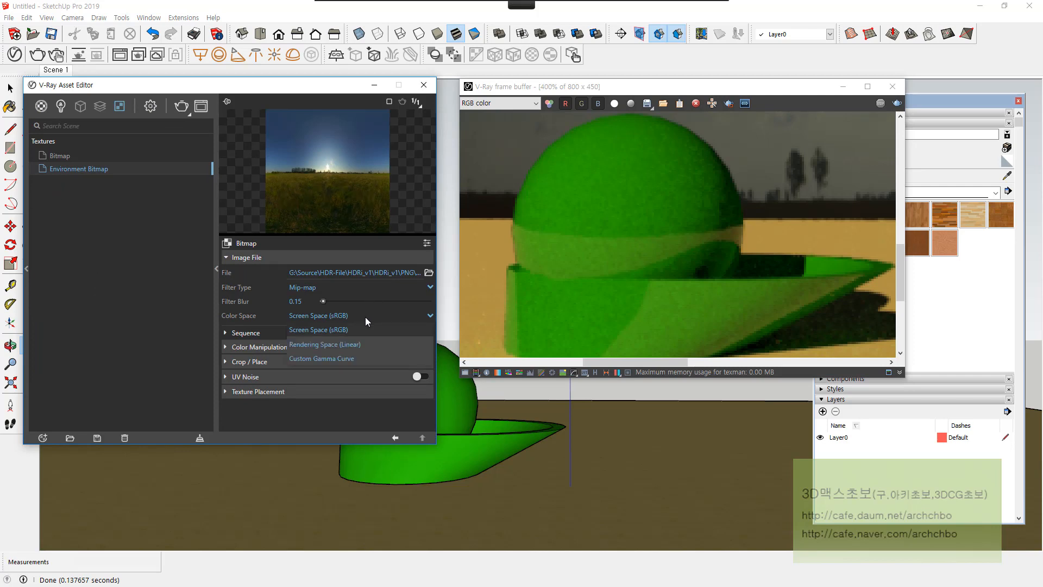
{"action": "left_click", "coordinate": [287, 392]}
{"action": "scroll", "coordinate": [298, 348], "scroll_direction": "down", "scroll_amount": 3}
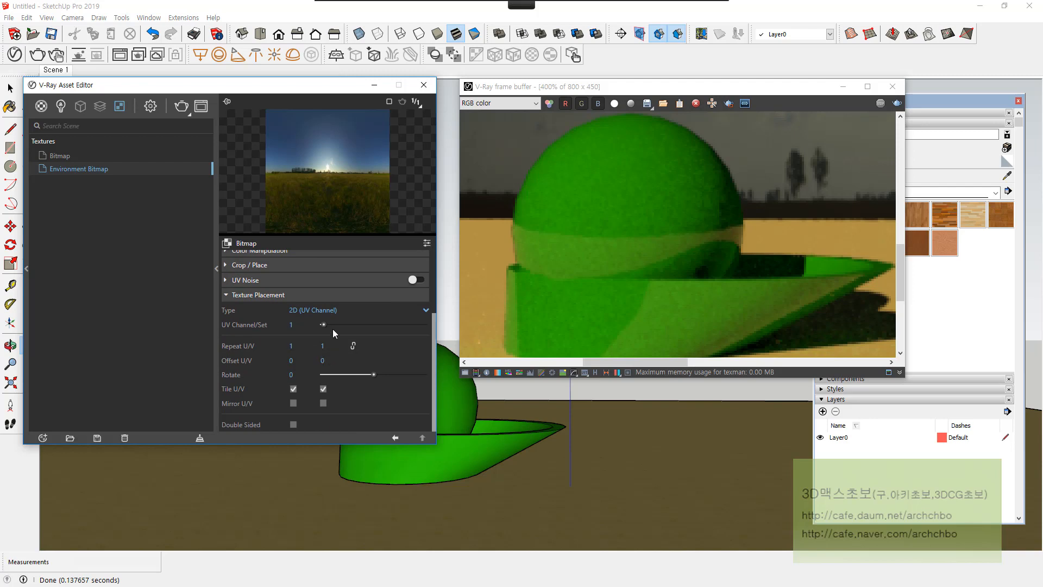
{"action": "left_click", "coordinate": [893, 86]}
{"action": "scroll", "coordinate": [414, 275], "scroll_direction": "up", "scroll_amount": 2}
{"action": "scroll", "coordinate": [415, 275], "scroll_direction": "up", "scroll_amount": 2}
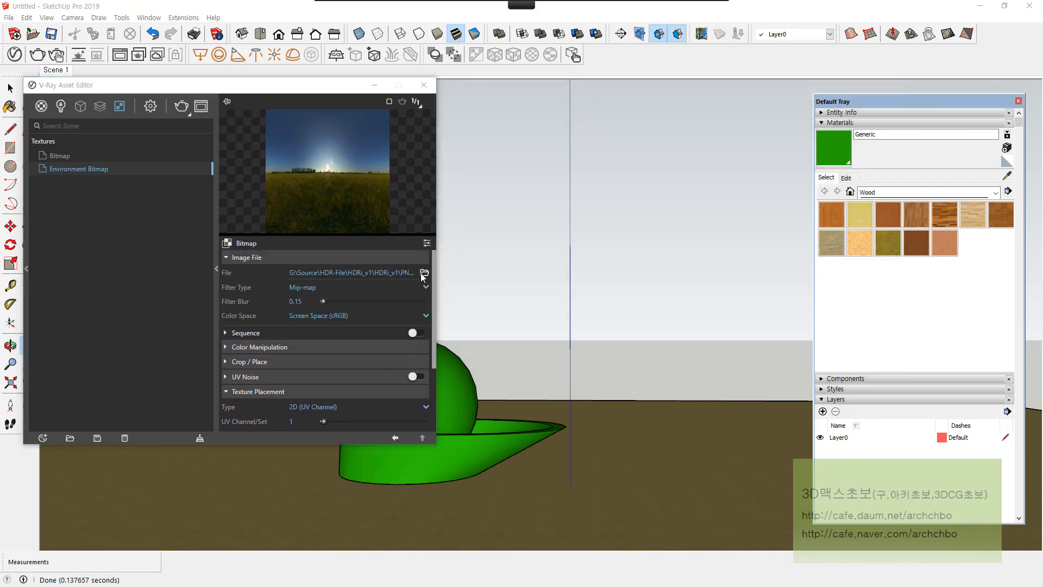
Step: Replace the environment reflection bitmap's image with jardin.hdr from the HDR-File folder
{"action": "left_click", "coordinate": [421, 270]}
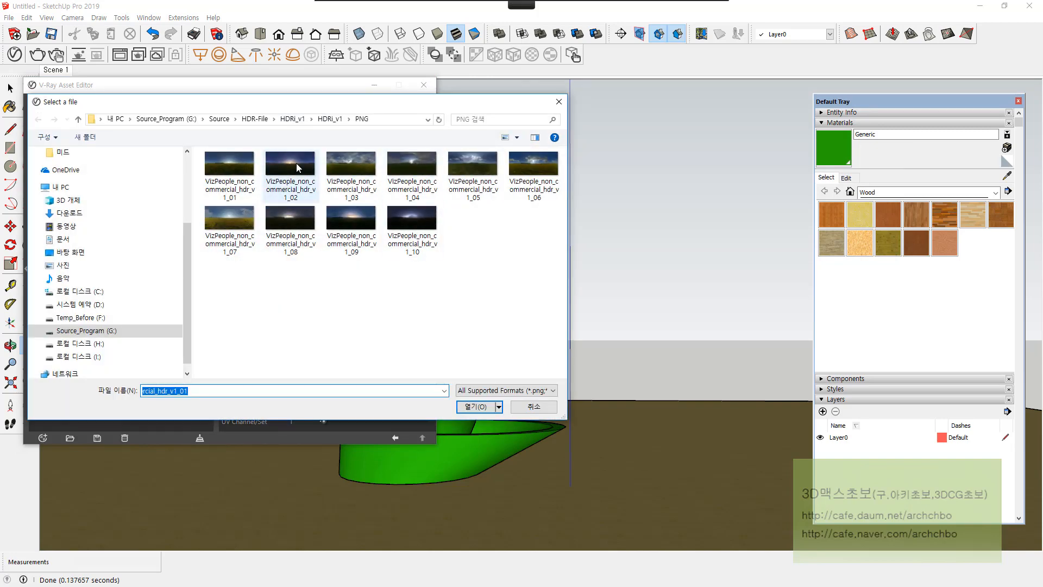
{"action": "left_click", "coordinate": [333, 119]}
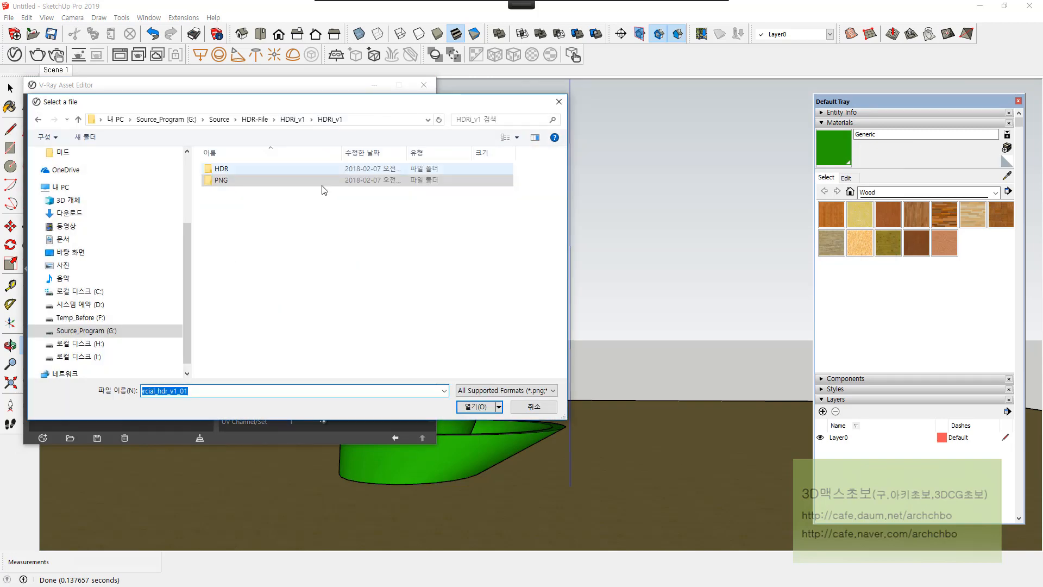
{"action": "left_click", "coordinate": [290, 120]}
{"action": "left_click", "coordinate": [258, 120]}
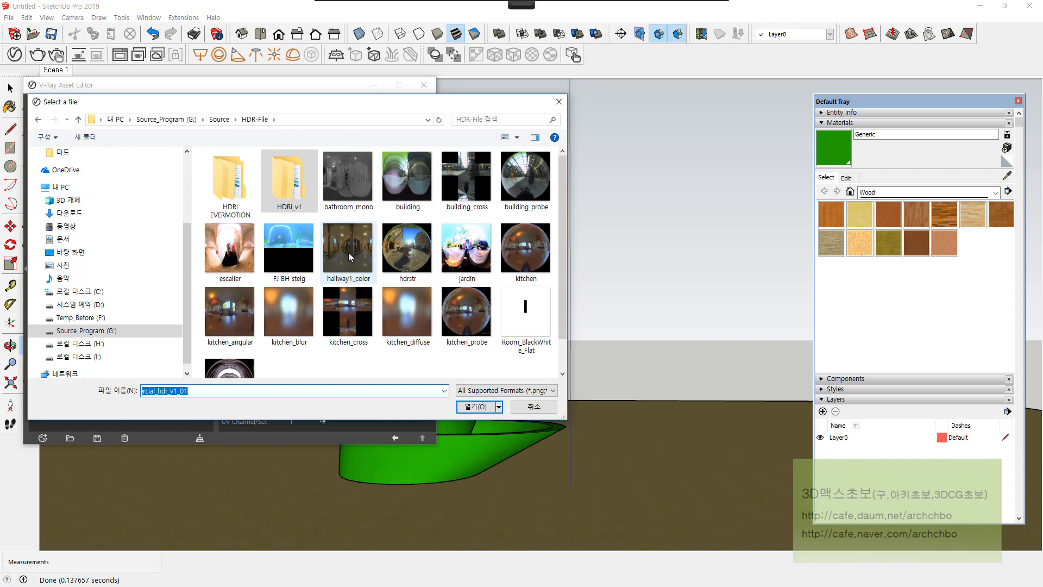
{"action": "left_click", "coordinate": [471, 247]}
{"action": "double_click", "coordinate": [472, 247]}
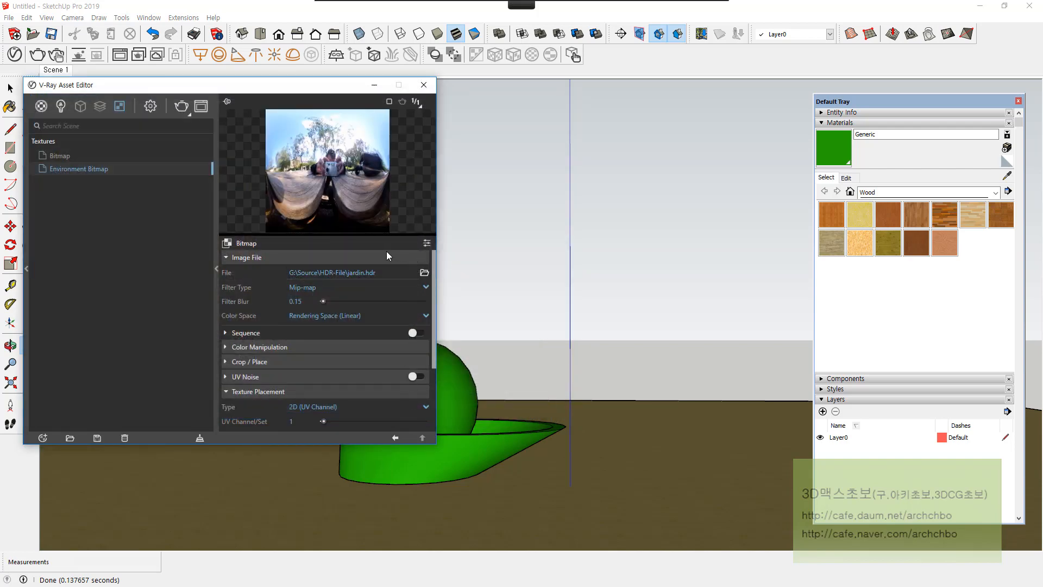
Step: Change the environment Background texture from a bitmap to Sky
{"action": "left_click", "coordinate": [152, 155]}
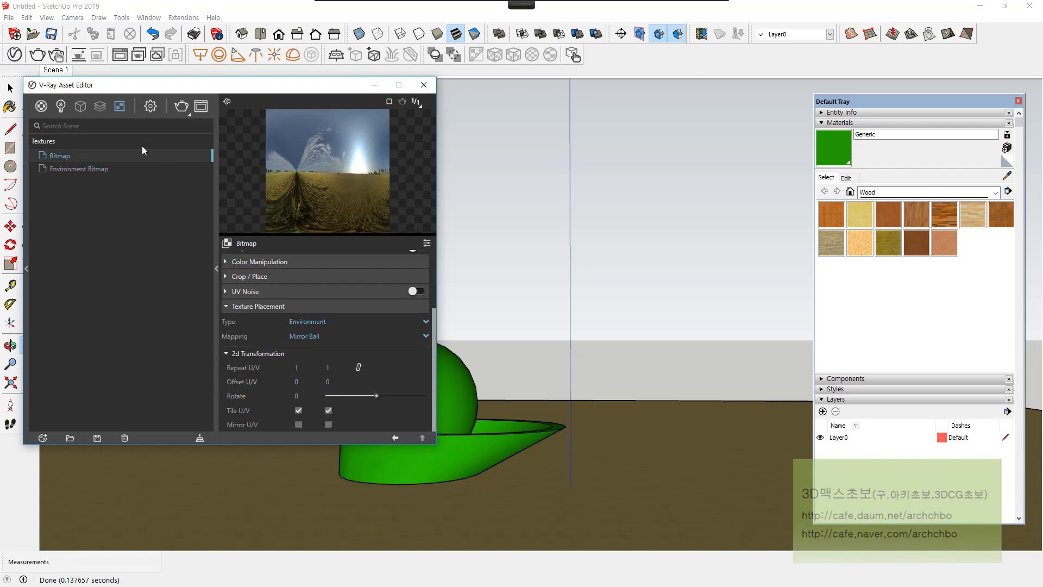
{"action": "left_click", "coordinate": [151, 106]}
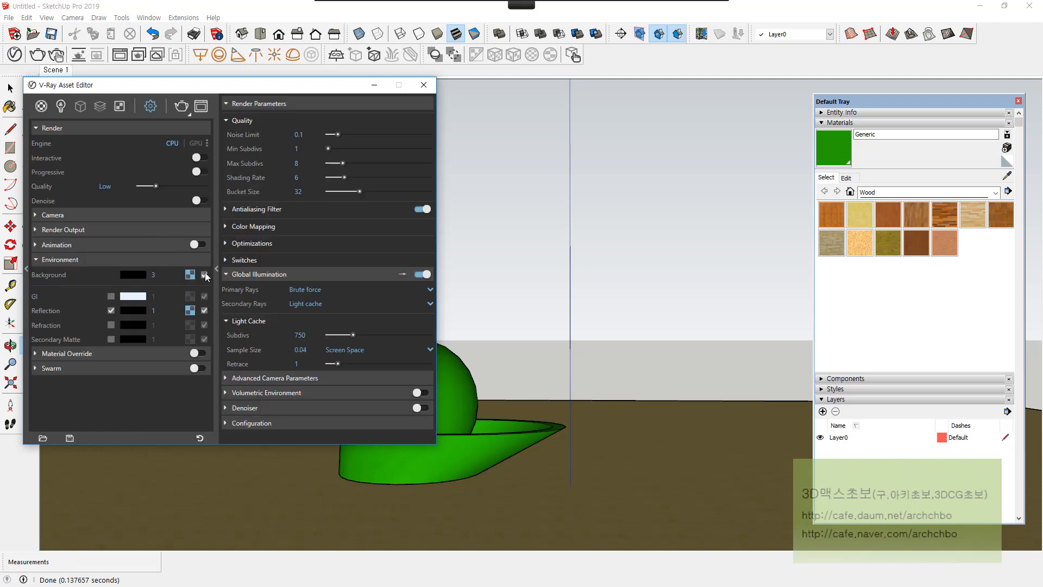
{"action": "left_click", "coordinate": [190, 275]}
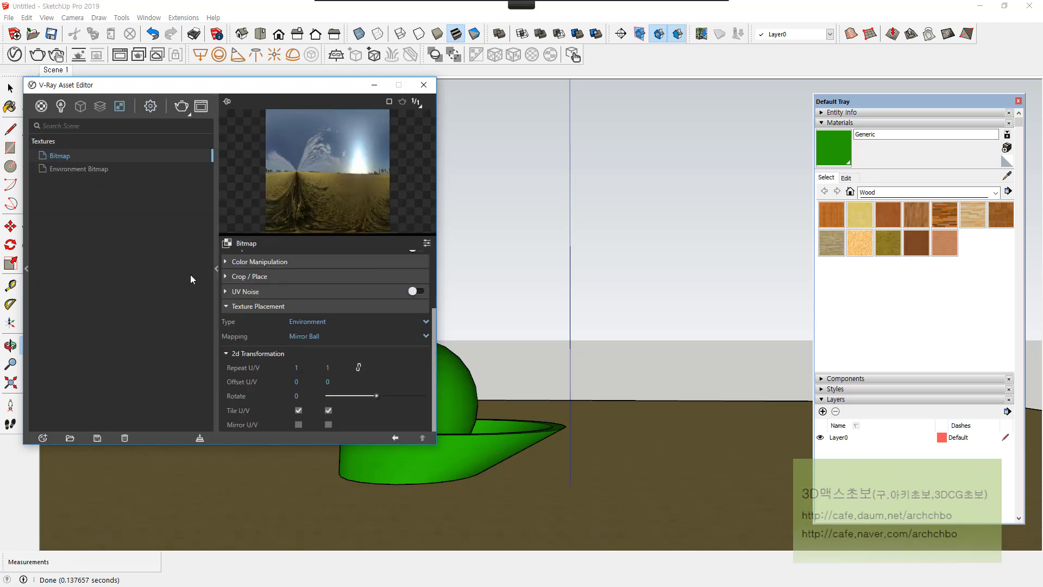
{"action": "left_click", "coordinate": [229, 243]}
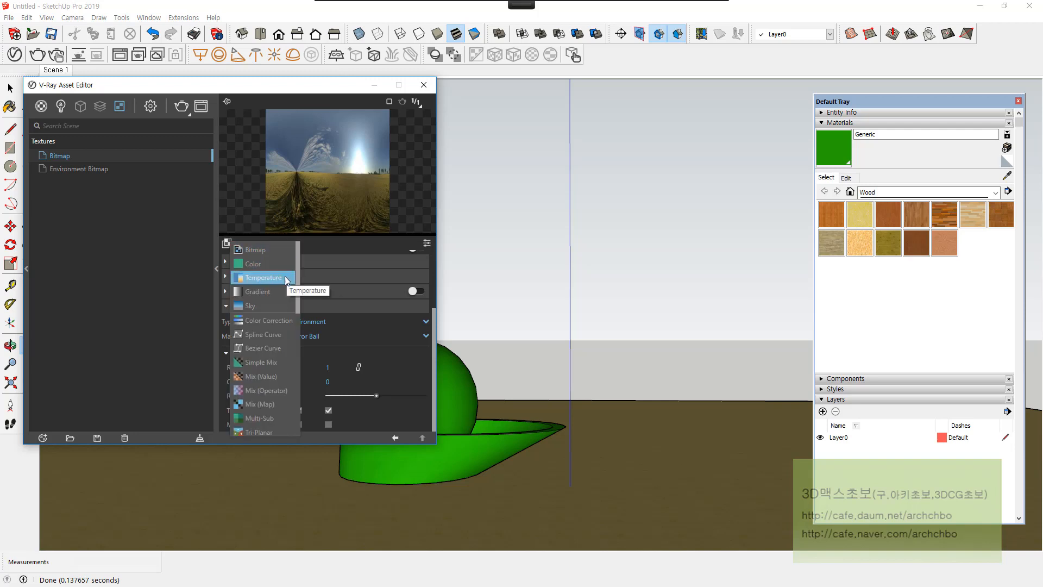
{"action": "left_click", "coordinate": [270, 304]}
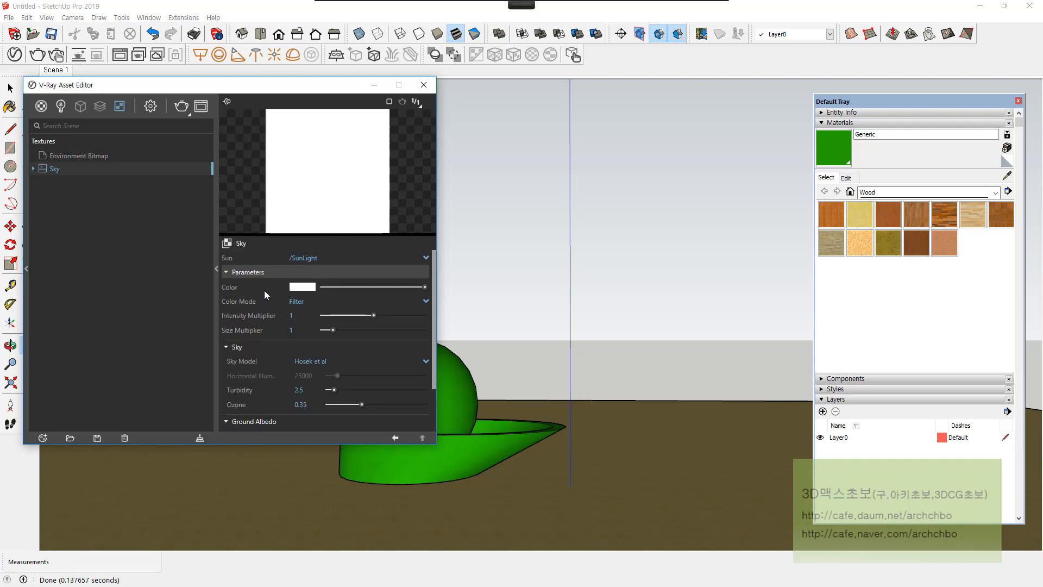
Step: Compare the Environment Bitmap and Sky texture settings and render the scene
{"action": "left_click", "coordinate": [122, 155]}
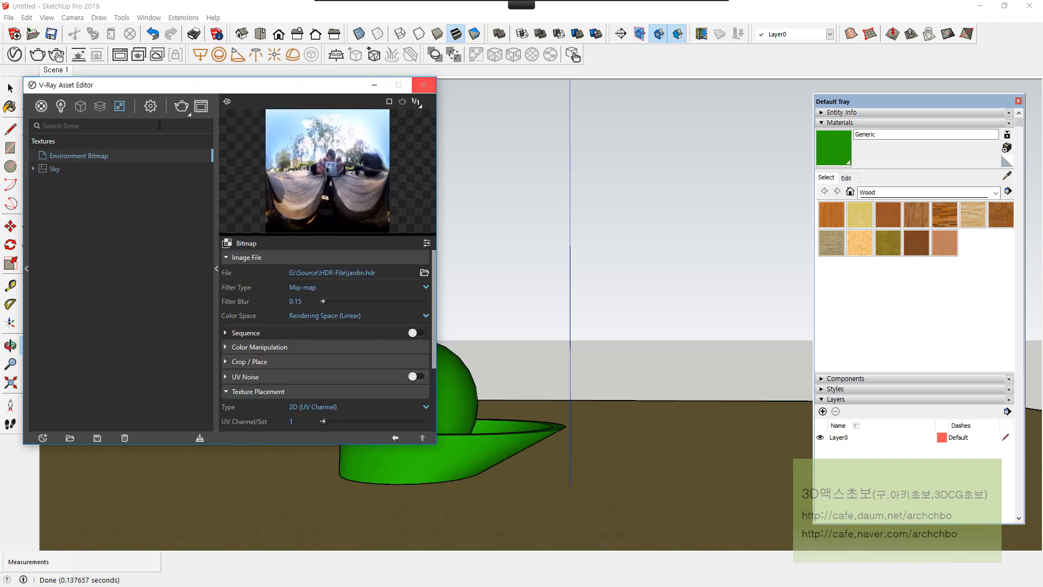
{"action": "left_click", "coordinate": [108, 169]}
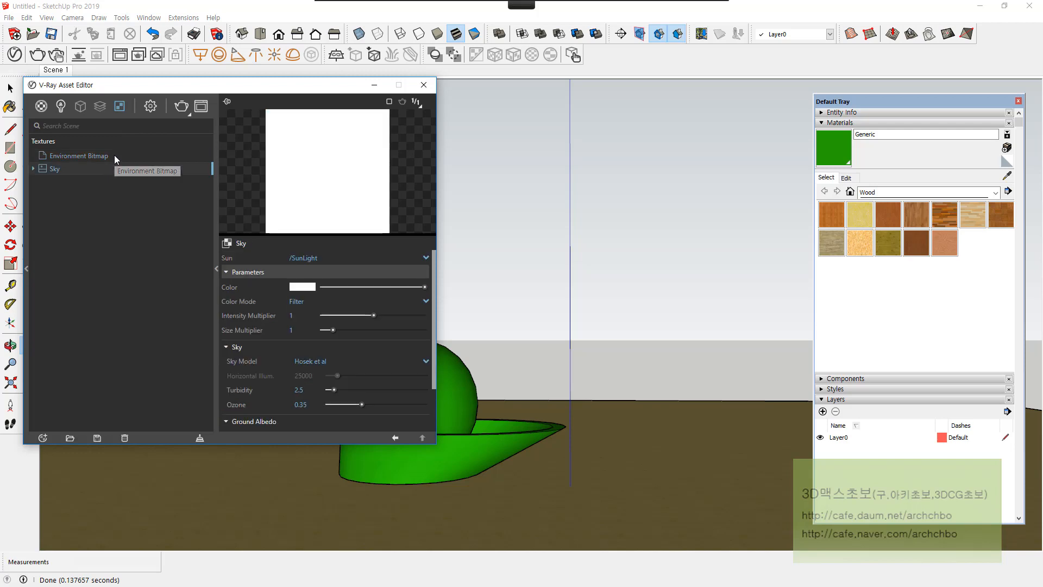
{"action": "left_click", "coordinate": [114, 155]}
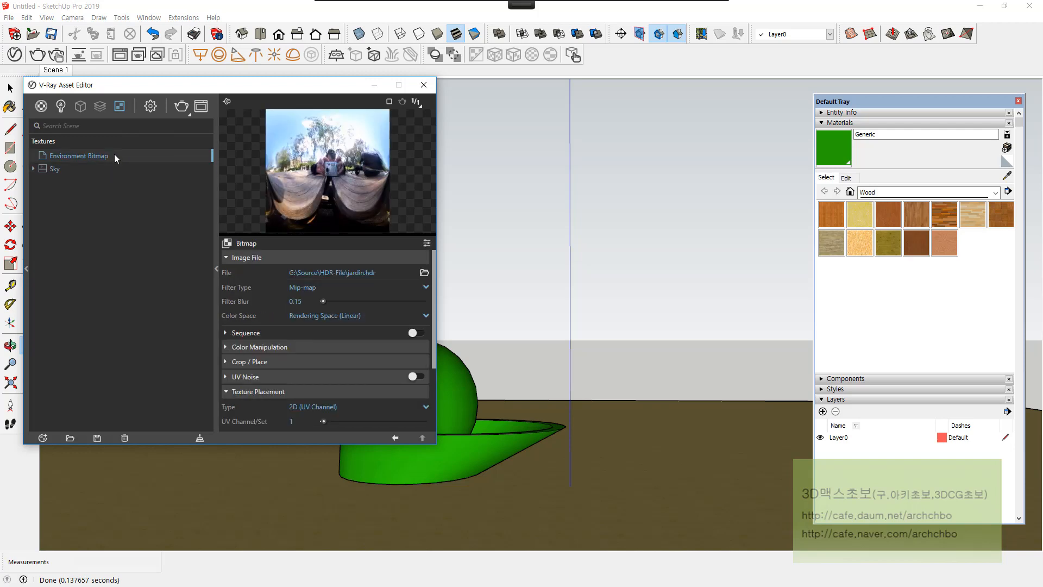
{"action": "left_click", "coordinate": [183, 107]}
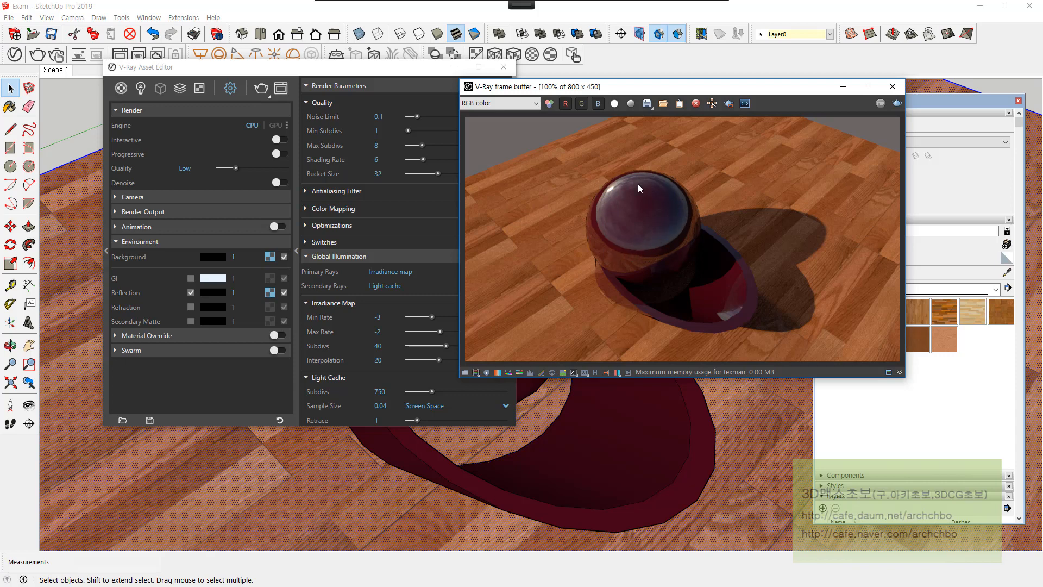
Step: Set the texture placement type of the reflection's kitchen_angular.hdr bitmap to Environment
{"action": "left_click", "coordinate": [270, 293]}
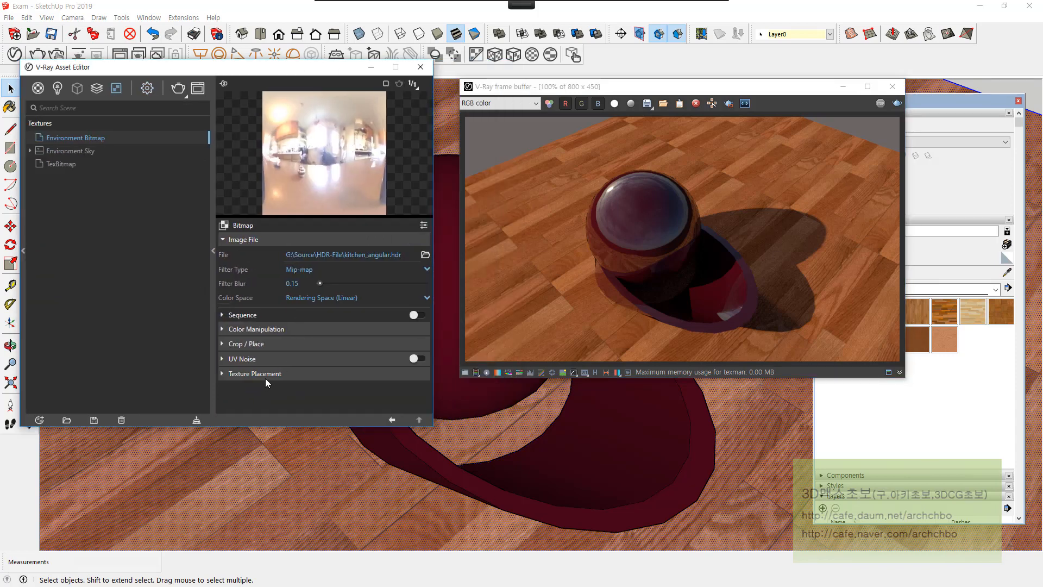
{"action": "left_click", "coordinate": [266, 376]}
{"action": "scroll", "coordinate": [282, 374], "scroll_direction": "down", "scroll_amount": 3}
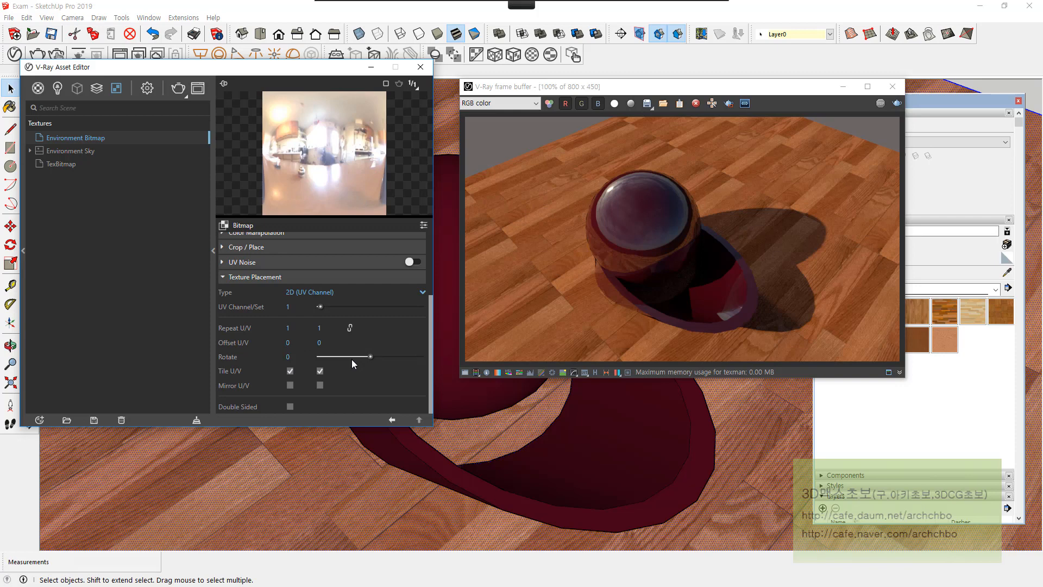
{"action": "left_click", "coordinate": [311, 293]}
{"action": "left_click", "coordinate": [311, 294]}
{"action": "scroll", "coordinate": [271, 274], "scroll_direction": "up", "scroll_amount": 3}
{"action": "scroll", "coordinate": [276, 284], "scroll_direction": "down", "scroll_amount": 3}
{"action": "left_click", "coordinate": [310, 293]}
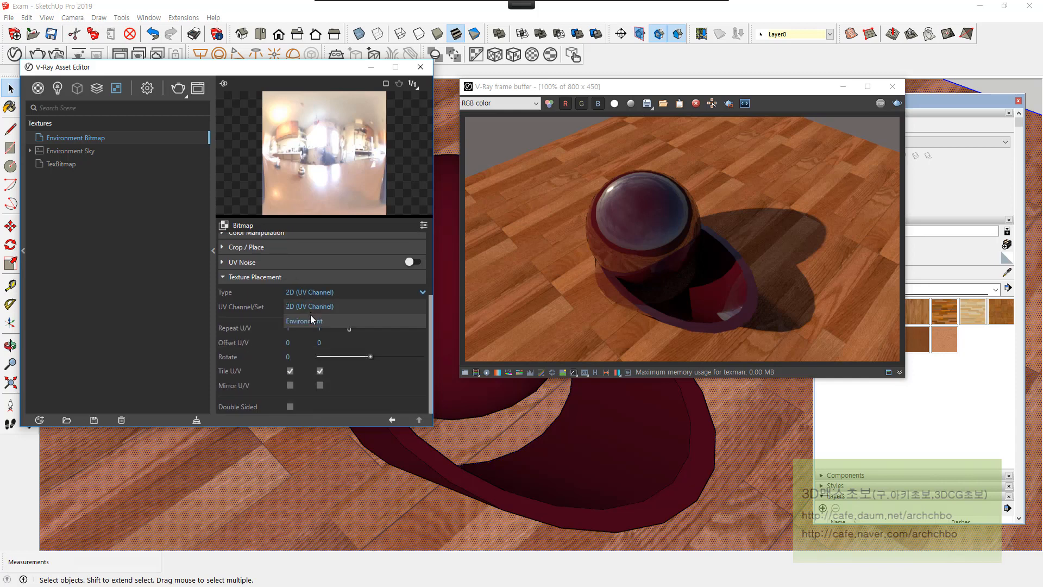
{"action": "left_click", "coordinate": [311, 320]}
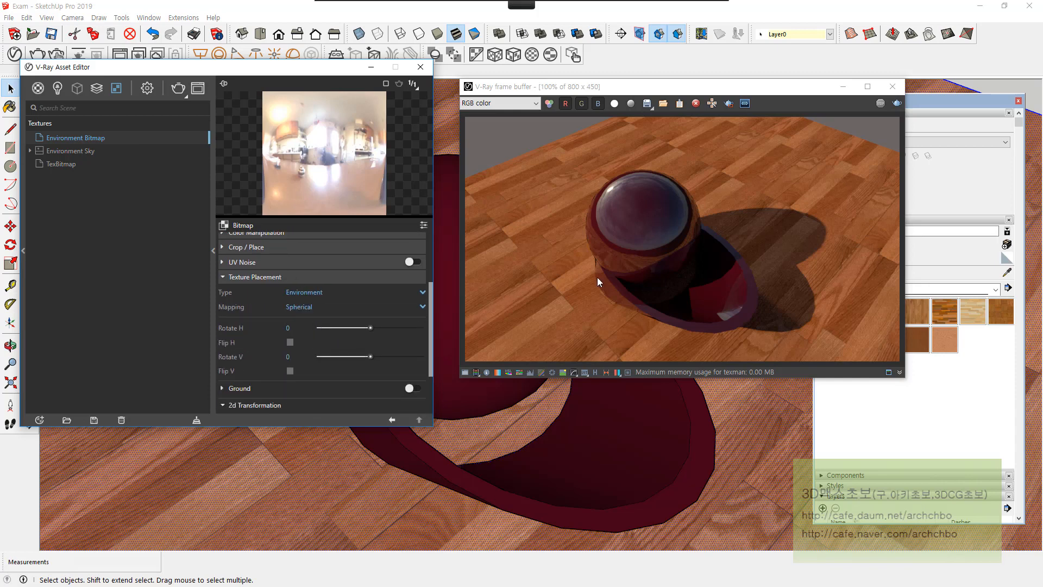
Step: Render the Exam scene and inspect the sphere's reflections at 200% magnification before returning to 100%
{"action": "left_click", "coordinate": [897, 103]}
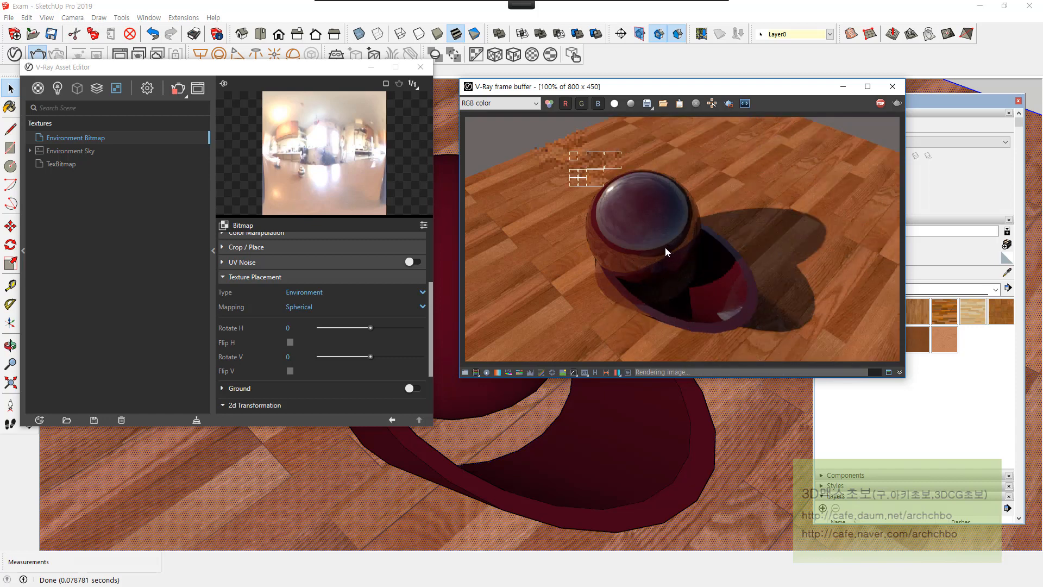
{"action": "scroll", "coordinate": [728, 292], "scroll_direction": "up", "scroll_amount": 1}
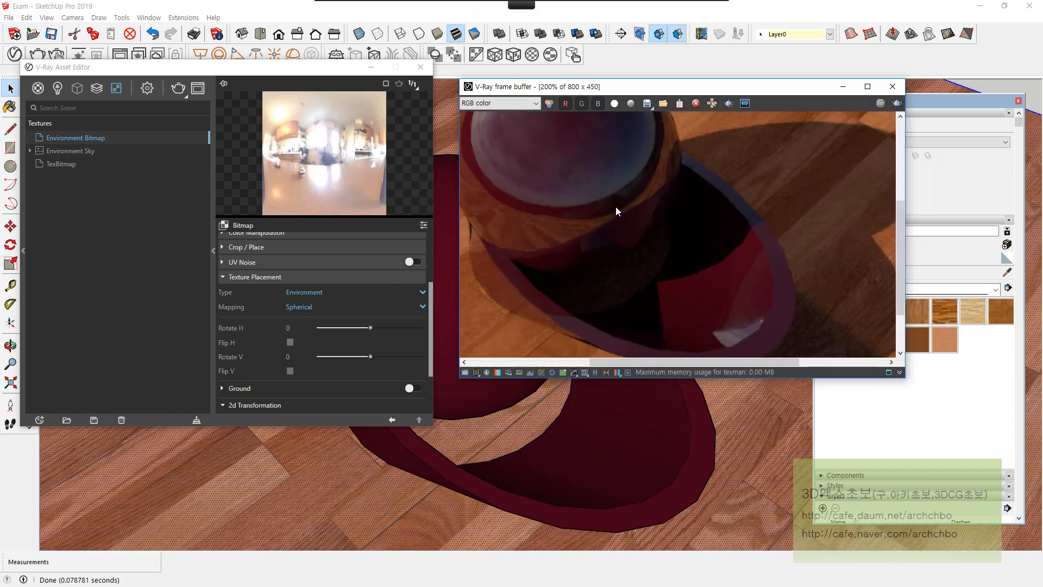
{"action": "scroll", "coordinate": [579, 217], "scroll_direction": "down", "scroll_amount": 1}
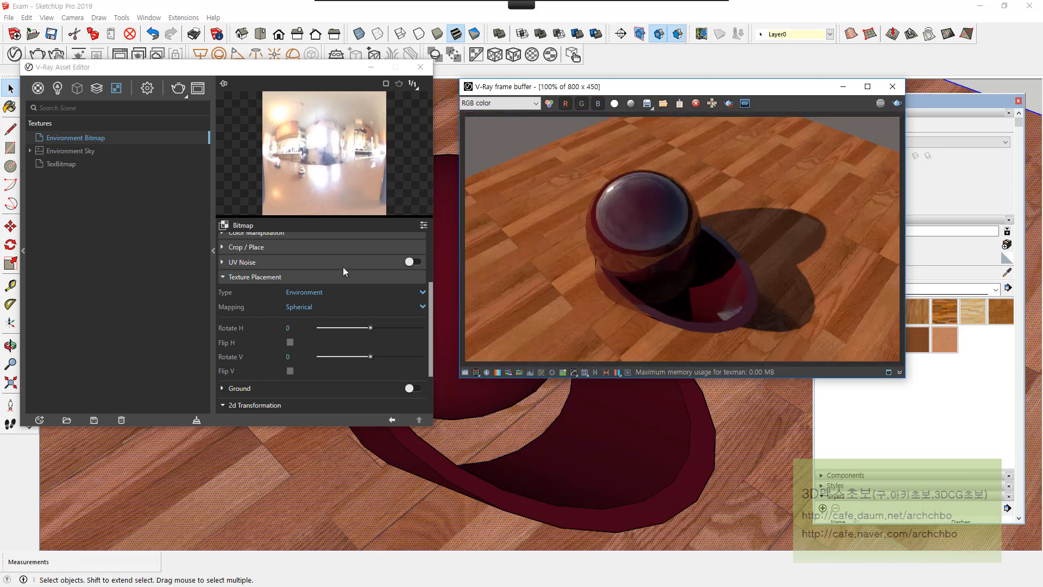
Step: Set the environment bitmap's mapping to Screen and review its image file, color manipulation and 2D transformation settings
{"action": "left_click", "coordinate": [312, 308]}
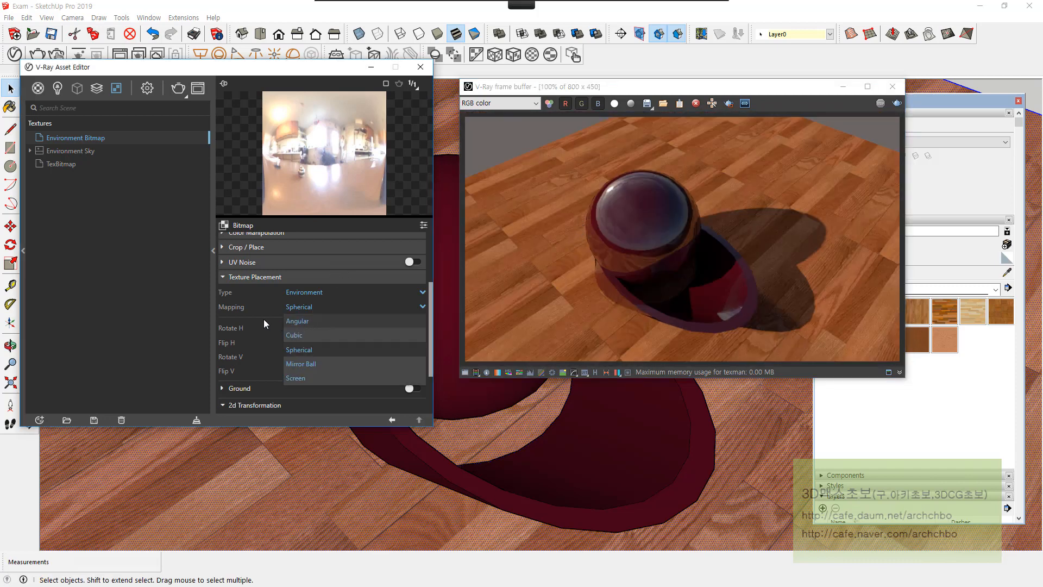
{"action": "left_click", "coordinate": [311, 379]}
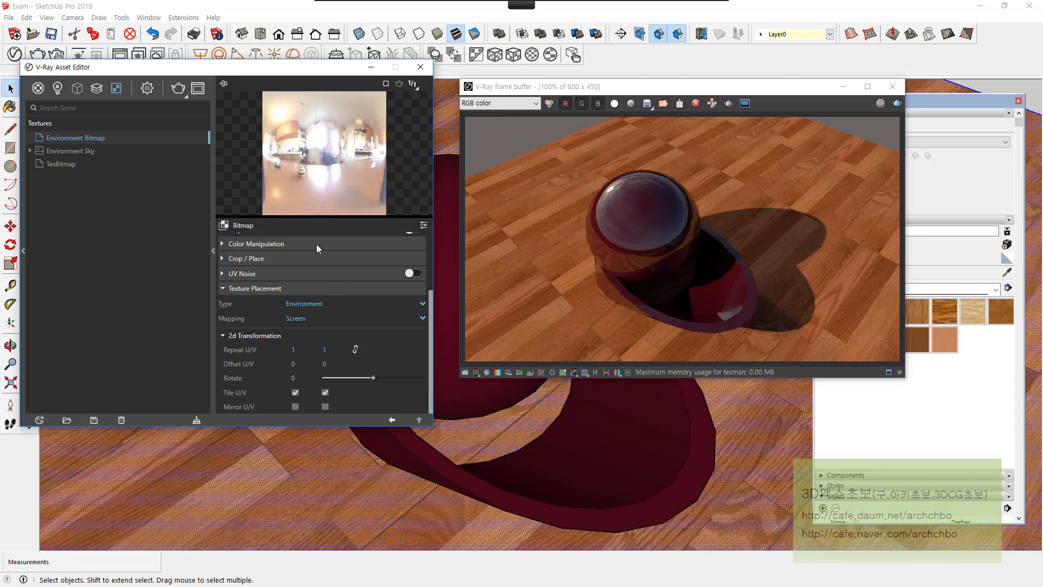
{"action": "scroll", "coordinate": [316, 243], "scroll_direction": "up", "scroll_amount": 3}
{"action": "scroll", "coordinate": [326, 258], "scroll_direction": "up", "scroll_amount": 3}
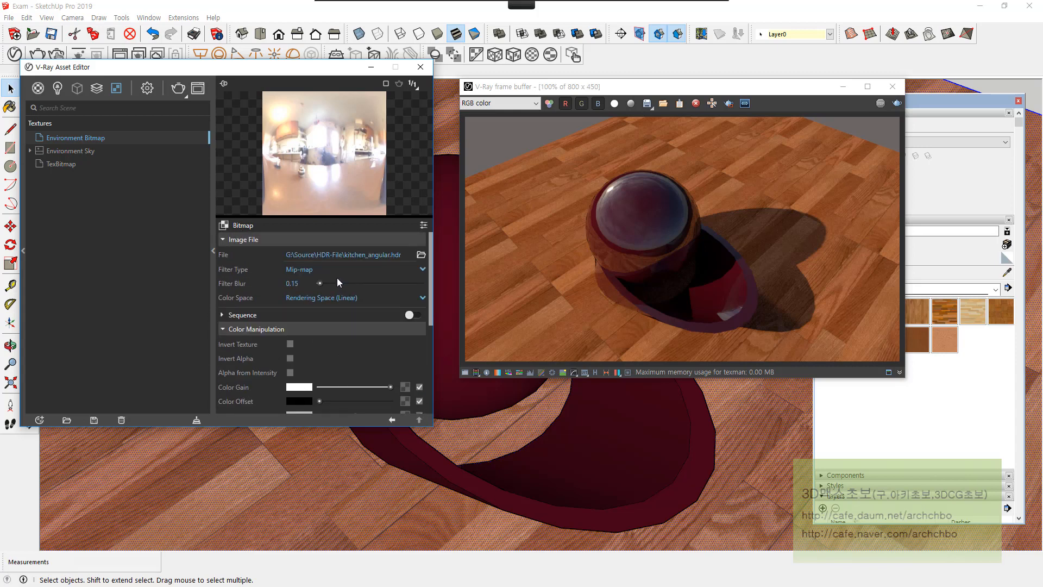
{"action": "scroll", "coordinate": [338, 280], "scroll_direction": "down", "scroll_amount": 6}
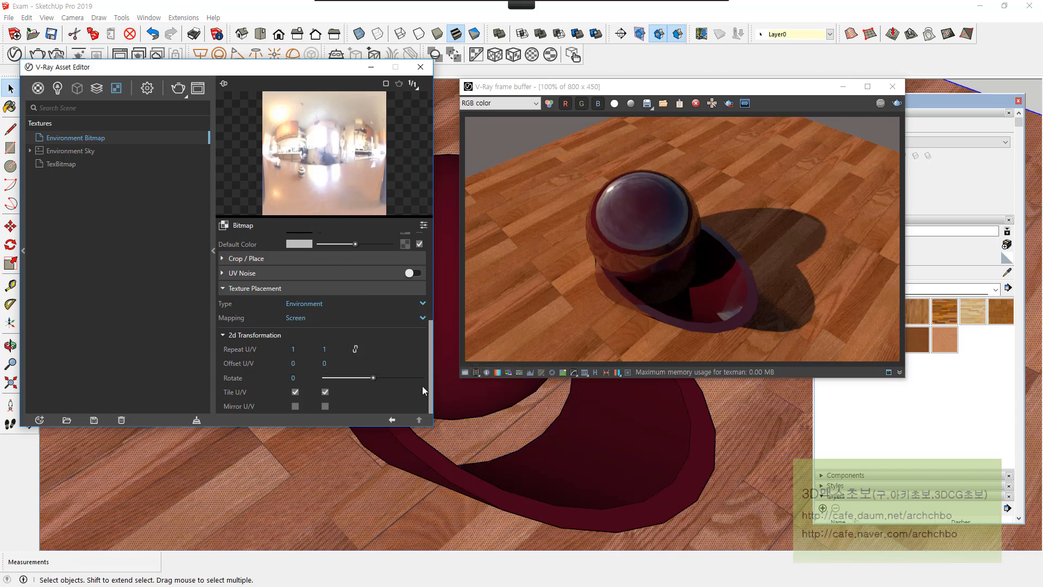
Step: Paste the Reflection environment texture as a copy into an enabled Refraction override, with the Reflection override switched off
{"action": "left_click", "coordinate": [146, 89]}
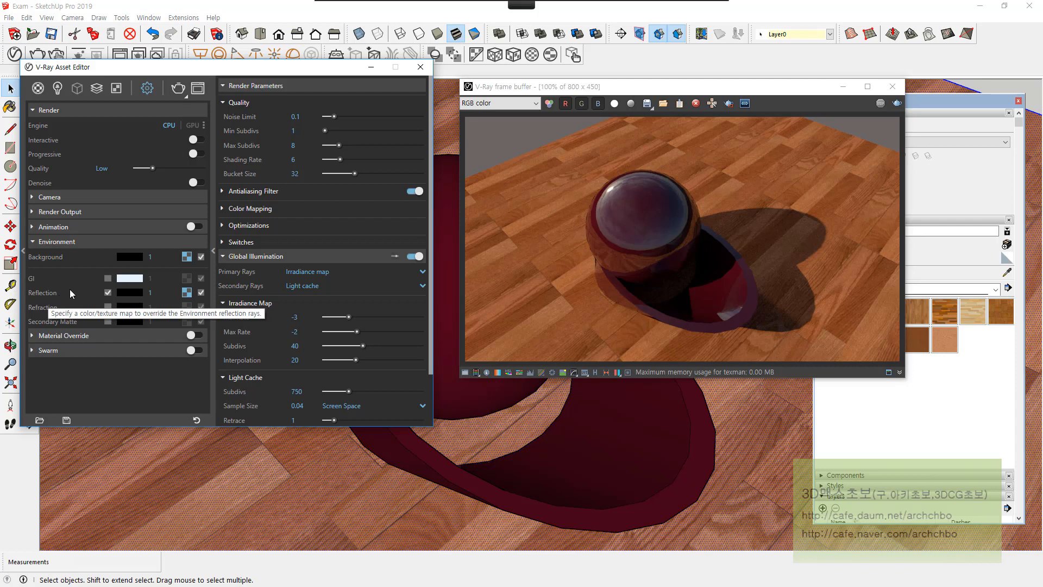
{"action": "right_click", "coordinate": [190, 291]}
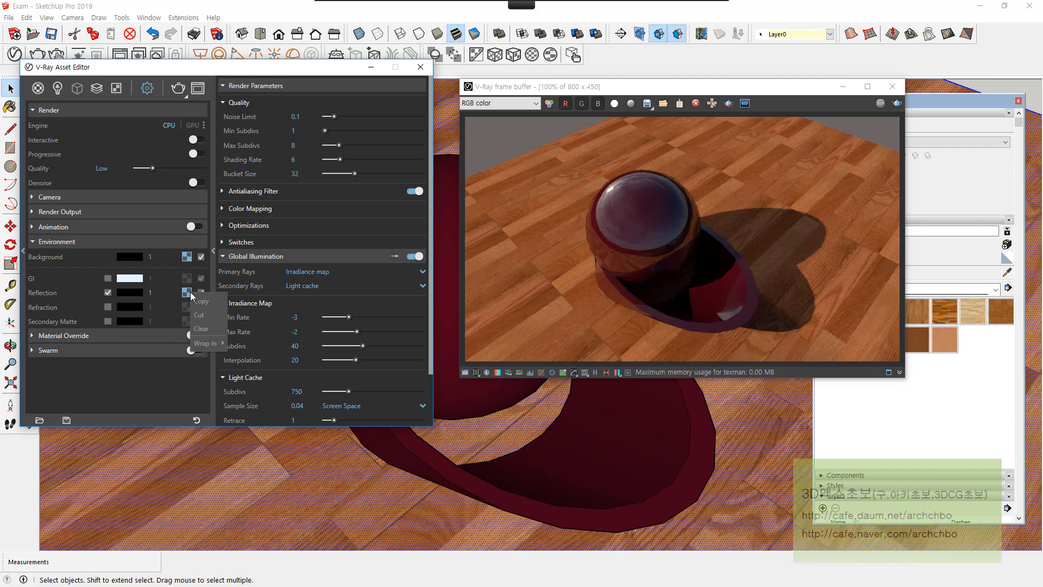
{"action": "left_click", "coordinate": [207, 328]}
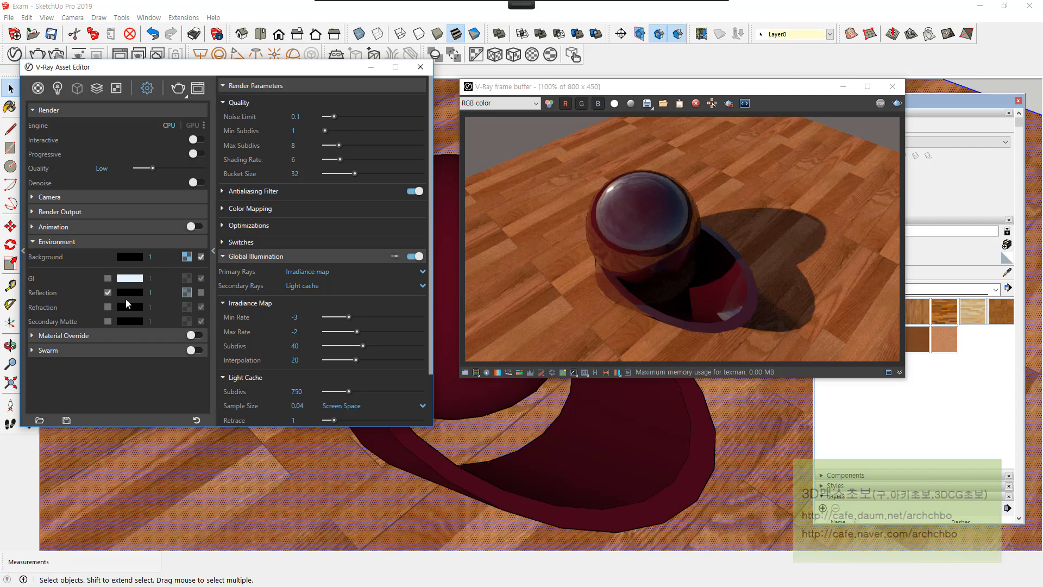
{"action": "left_click", "coordinate": [109, 293]}
{"action": "left_click", "coordinate": [108, 307]}
{"action": "right_click", "coordinate": [189, 308]}
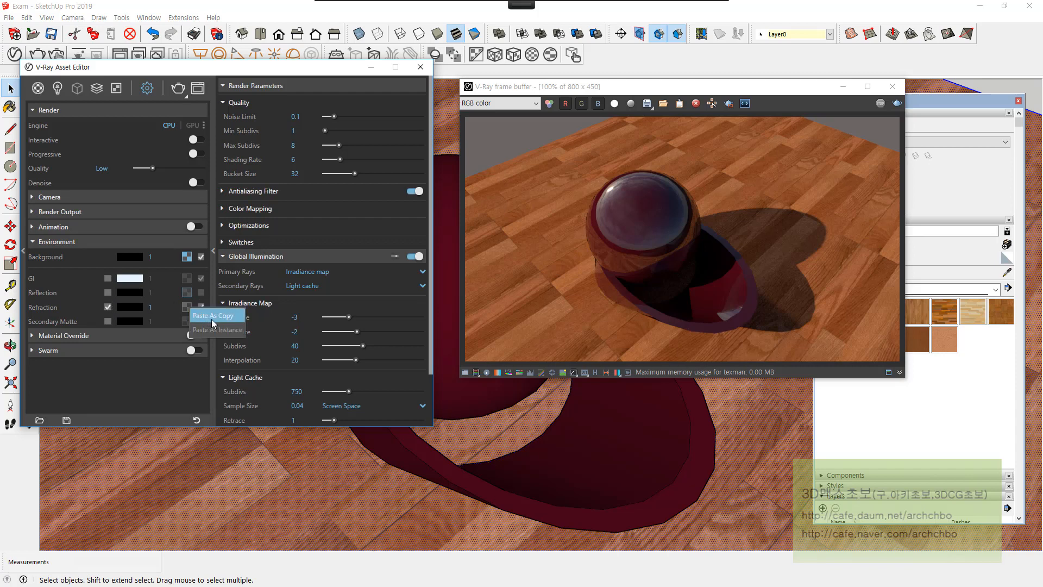
{"action": "left_click", "coordinate": [213, 318]}
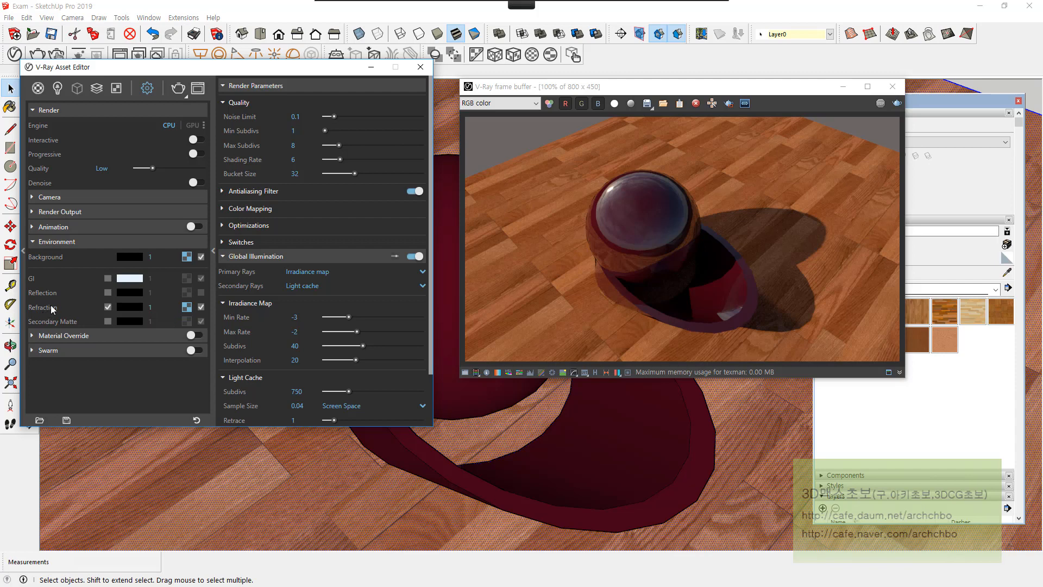
Step: Switch off the environment's Refraction override and toggle its Reflection override
{"action": "left_click", "coordinate": [108, 292]}
{"action": "left_click", "coordinate": [107, 306]}
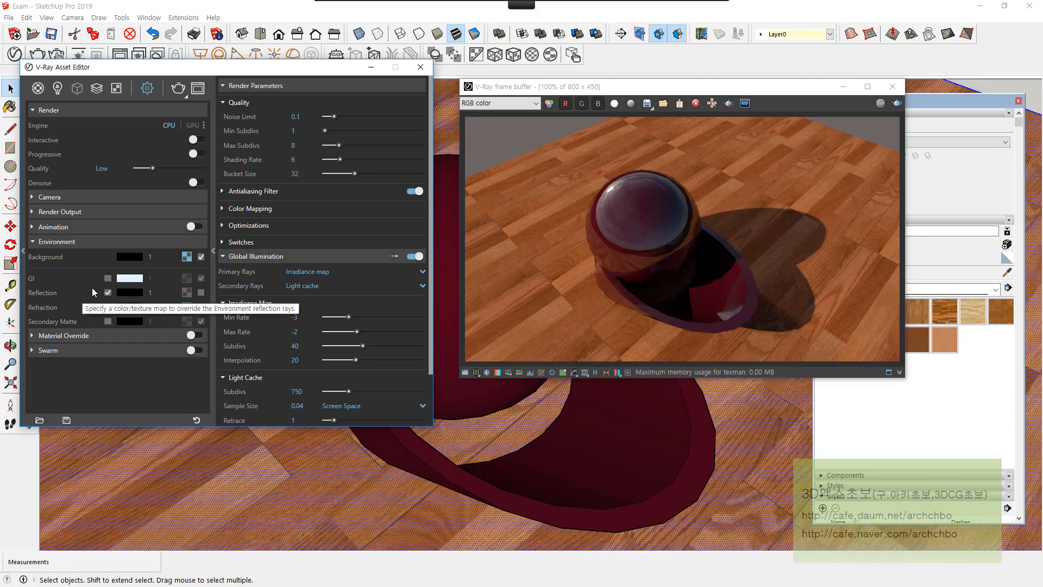
{"action": "left_click", "coordinate": [108, 292]}
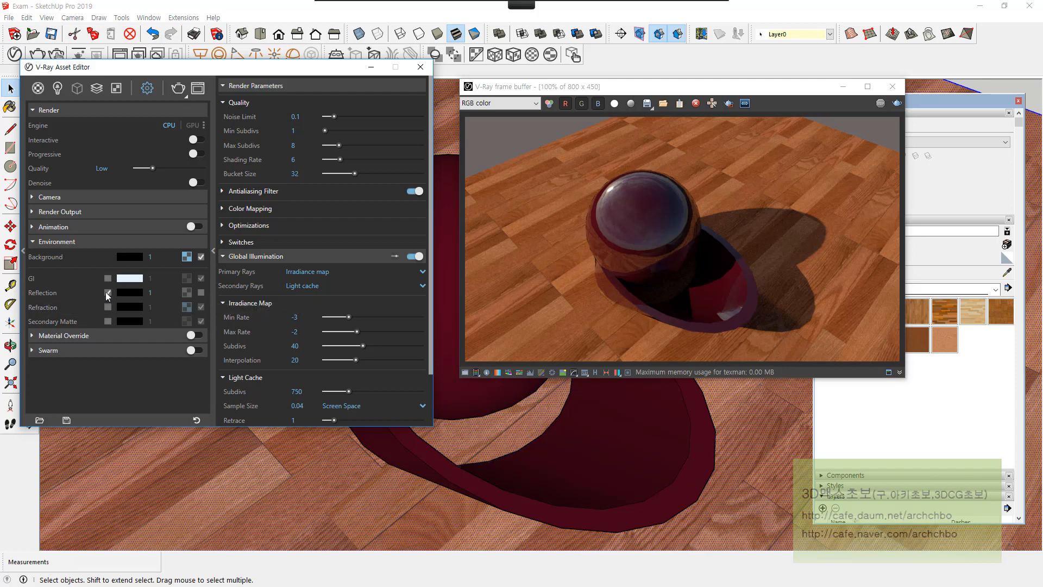
Step: Enable the environment's Refraction override with its texture switched off, leaving the Reflection override disabled
{"action": "left_click", "coordinate": [107, 307]}
{"action": "left_click", "coordinate": [201, 307]}
Step: Switch on Material Override in the render settings and review which scene materials can serve as the override material
{"action": "left_click", "coordinate": [73, 336]}
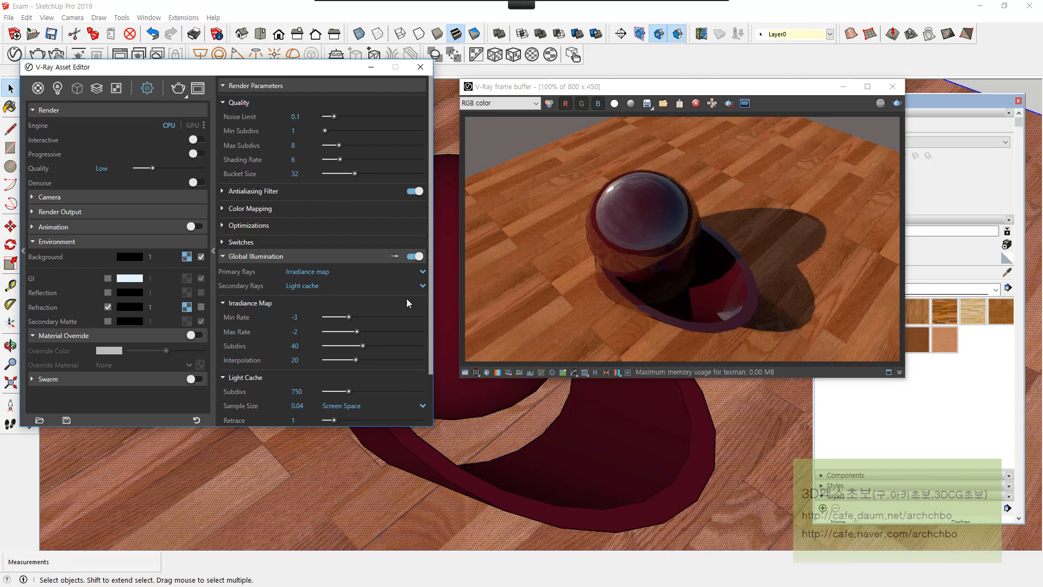
{"action": "left_click", "coordinate": [196, 335]}
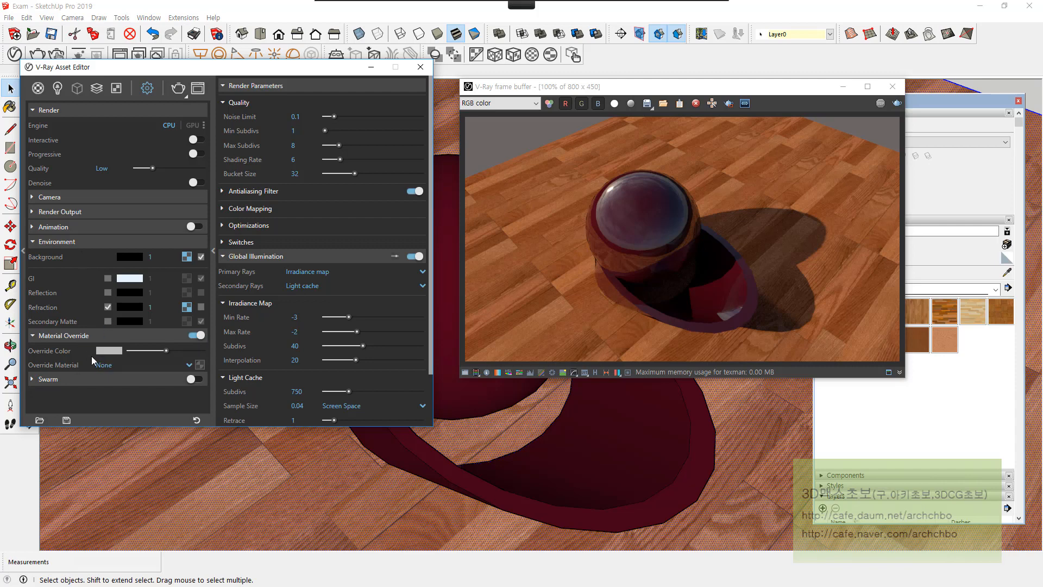
{"action": "left_click", "coordinate": [106, 366]}
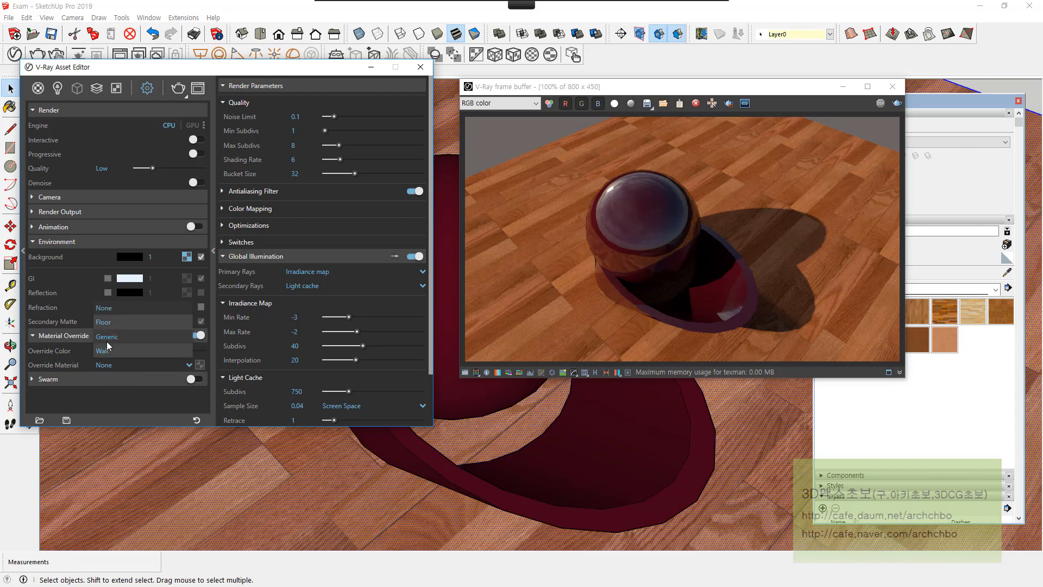
{"action": "left_click", "coordinate": [124, 394]}
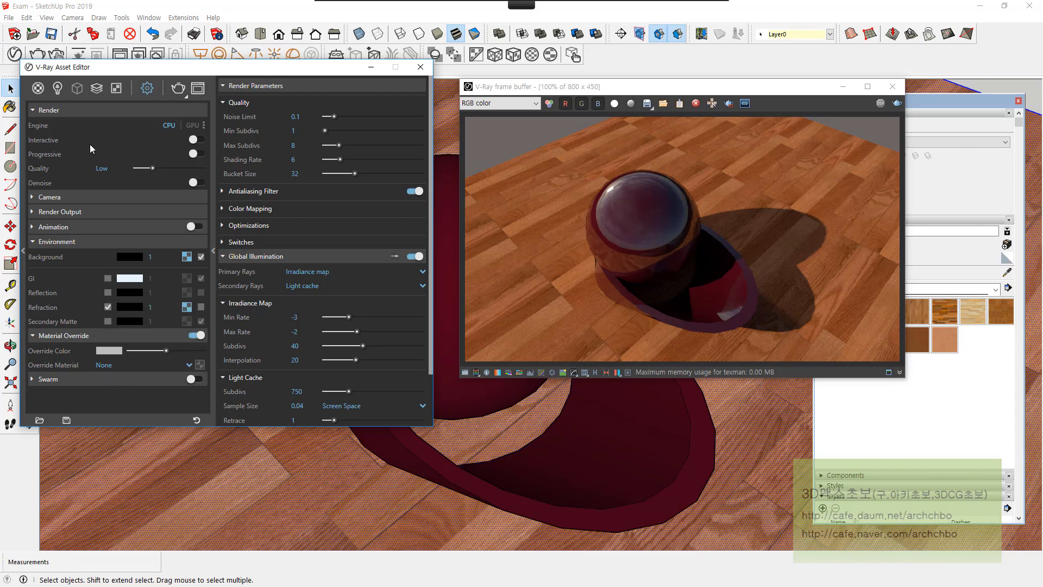
Step: Create a new Generic V-Ray material and lighten its diffuse color to light grey
{"action": "left_click", "coordinate": [42, 93]}
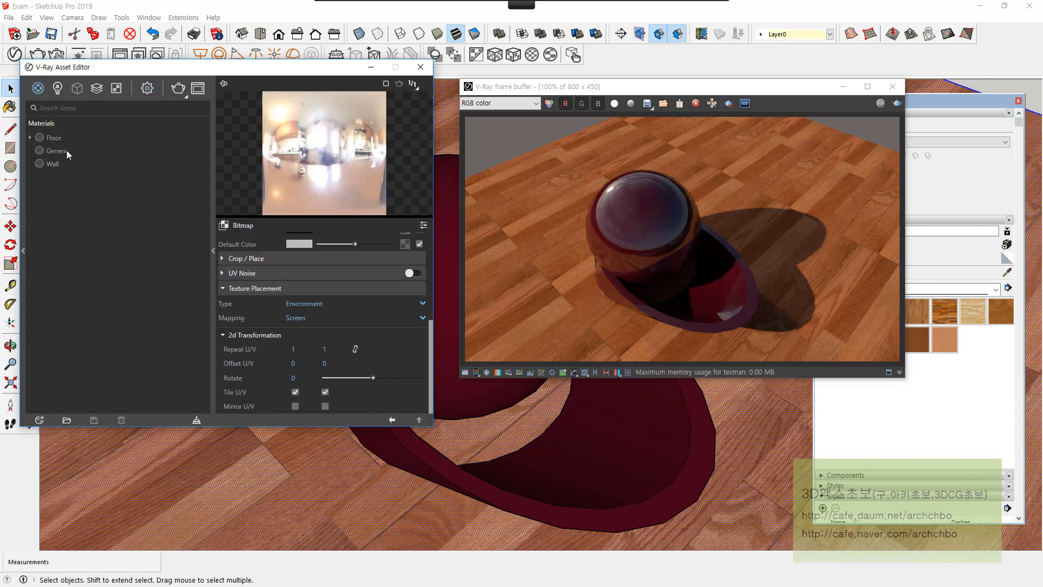
{"action": "left_click", "coordinate": [38, 89]}
{"action": "left_click", "coordinate": [64, 105]}
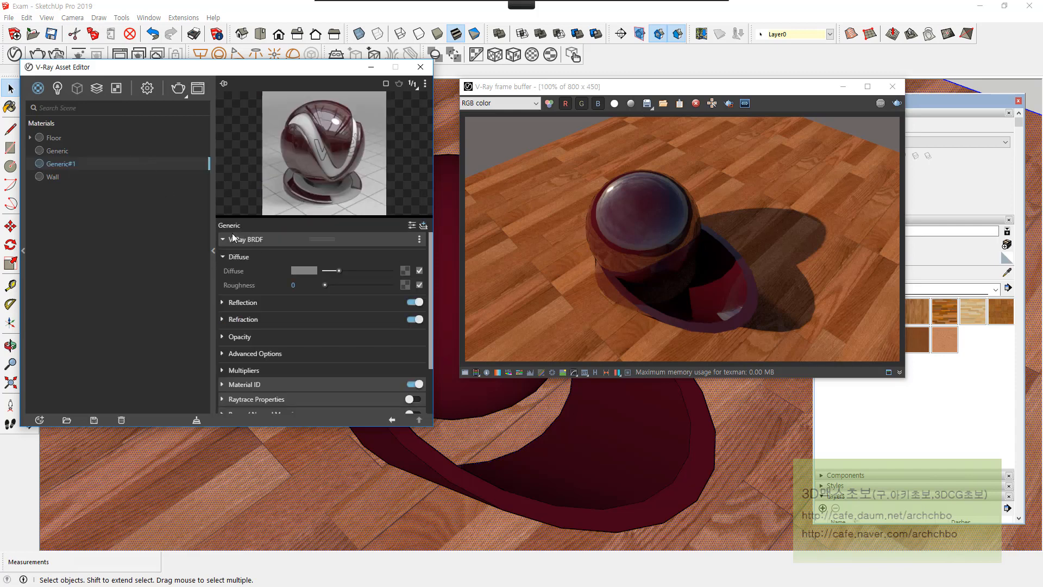
{"action": "left_click", "coordinate": [304, 270]}
{"action": "left_click_drag", "start_coordinate": [361, 256], "coordinate": [348, 257]}
{"action": "left_click", "coordinate": [686, 205]}
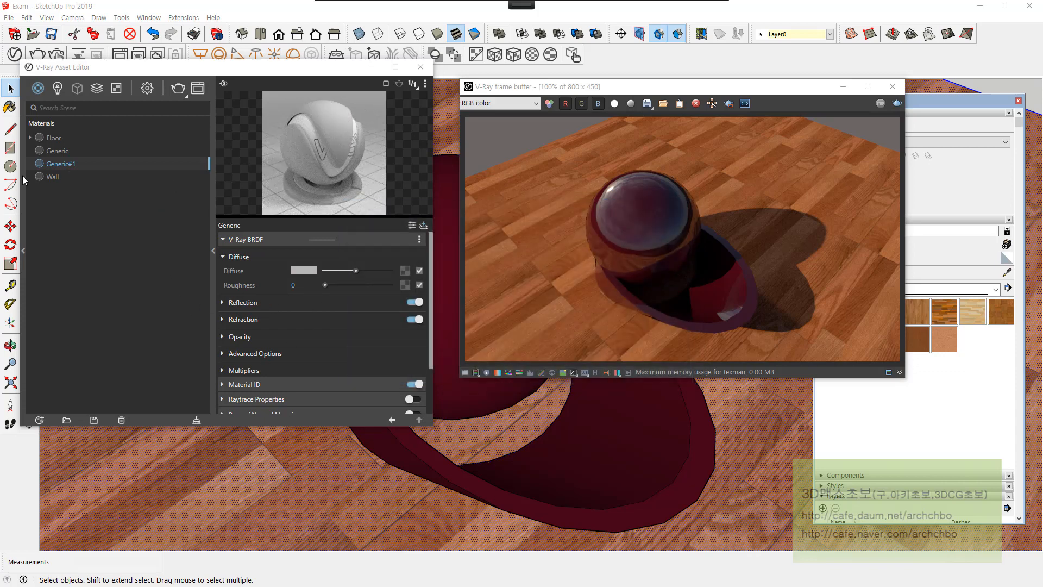
Step: Assign Generic#1 as the override material and render the scene
{"action": "left_click", "coordinate": [148, 88]}
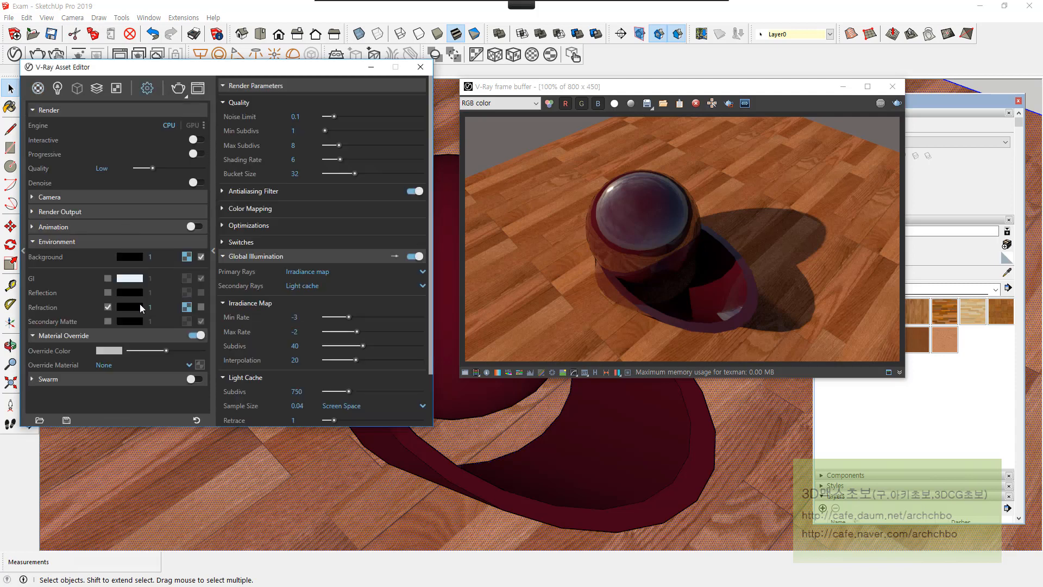
{"action": "left_click", "coordinate": [191, 365]}
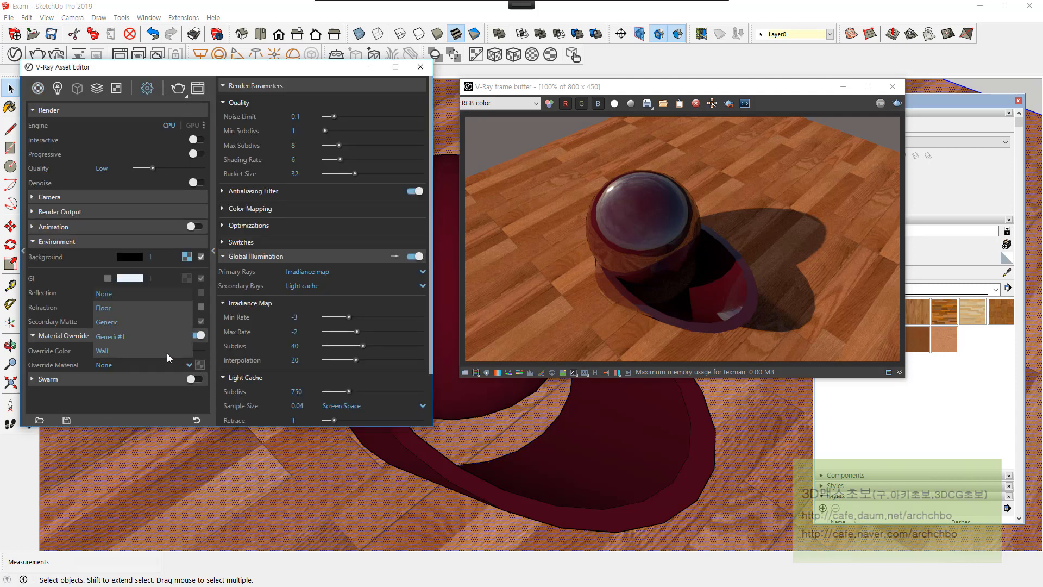
{"action": "left_click", "coordinate": [110, 337]}
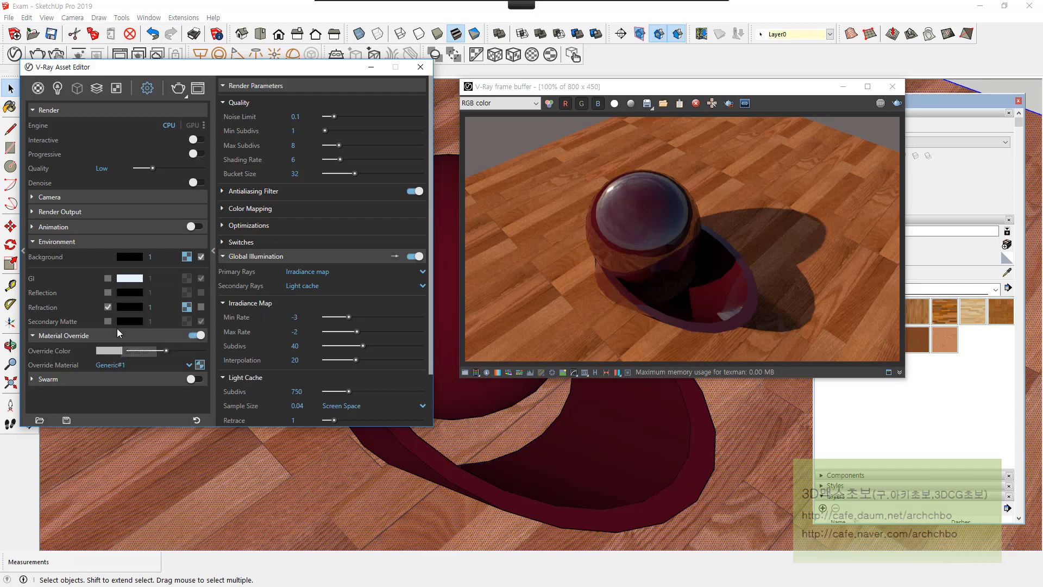
{"action": "left_click", "coordinate": [897, 103]}
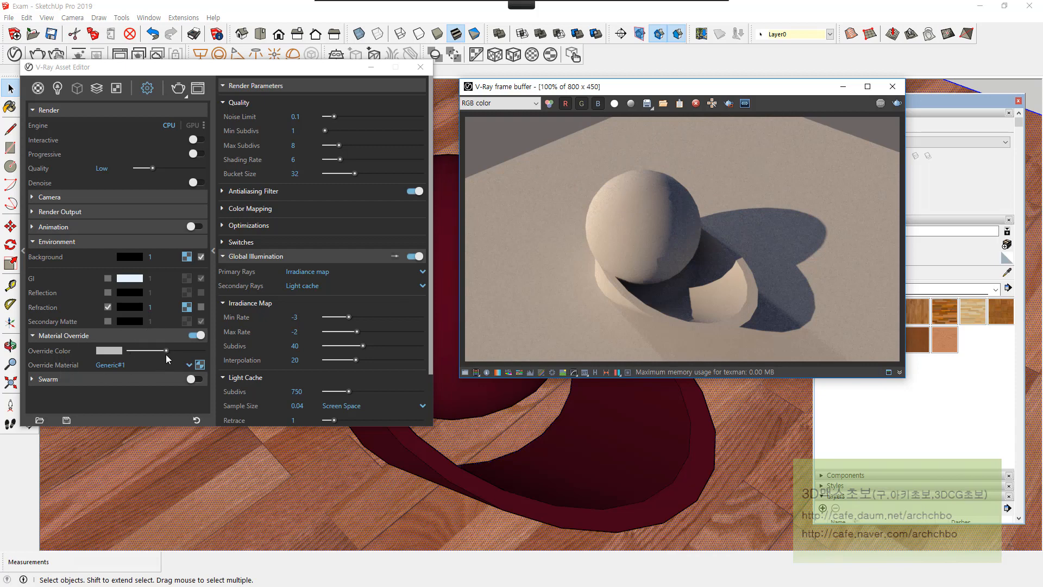
Step: Expand the Swarm settings and handwrite red pen notes about them over the render parameters
{"action": "left_click", "coordinate": [80, 383]}
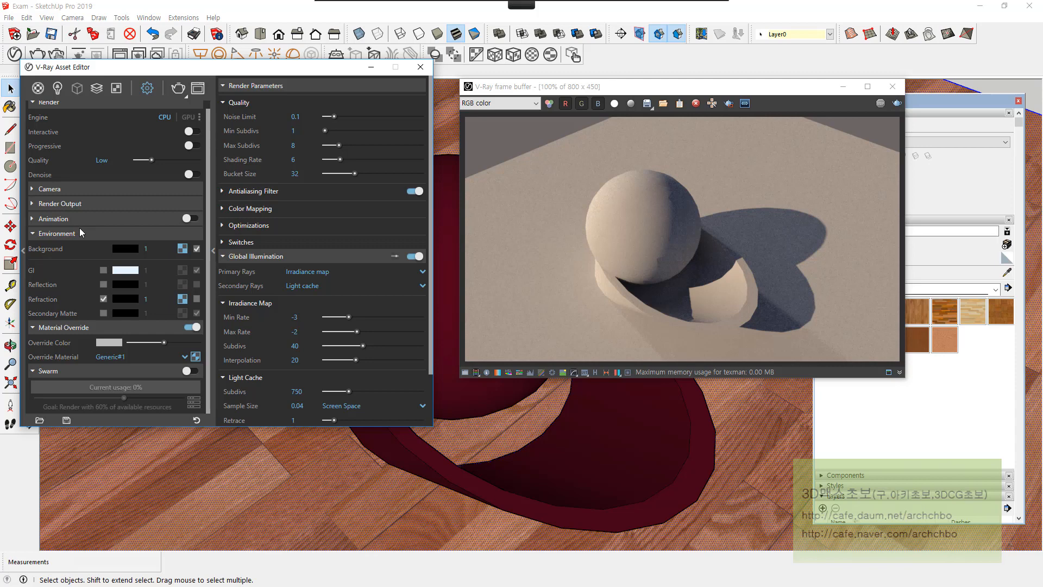
{"action": "mouse_move", "coordinate": [467, 2]}
{"action": "left_click", "coordinate": [367, 15]}
{"action": "mouse_move", "coordinate": [294, 209]}
{"action": "left_mouse_down"}
{"action": "mouse_move", "coordinate": [319, 197]}
{"action": "mouse_move", "coordinate": [350, 205]}
{"action": "mouse_move", "coordinate": [331, 232]}
{"action": "mouse_move", "coordinate": [351, 242]}
{"action": "mouse_move", "coordinate": [364, 229]}
{"action": "mouse_move", "coordinate": [338, 278]}
{"action": "mouse_move", "coordinate": [347, 292]}
{"action": "mouse_move", "coordinate": [386, 275]}
{"action": "mouse_move", "coordinate": [406, 295]}
{"action": "mouse_move", "coordinate": [309, 189]}
{"action": "mouse_move", "coordinate": [328, 302]}
{"action": "mouse_move", "coordinate": [318, 341]}
{"action": "mouse_move", "coordinate": [349, 333]}
{"action": "mouse_move", "coordinate": [360, 343]}
{"action": "mouse_move", "coordinate": [400, 318]}
{"action": "mouse_move", "coordinate": [402, 329]}
{"action": "left_mouse_up"}
{"action": "left_click_drag", "start_coordinate": [322, 374], "coordinate": [382, 356]}
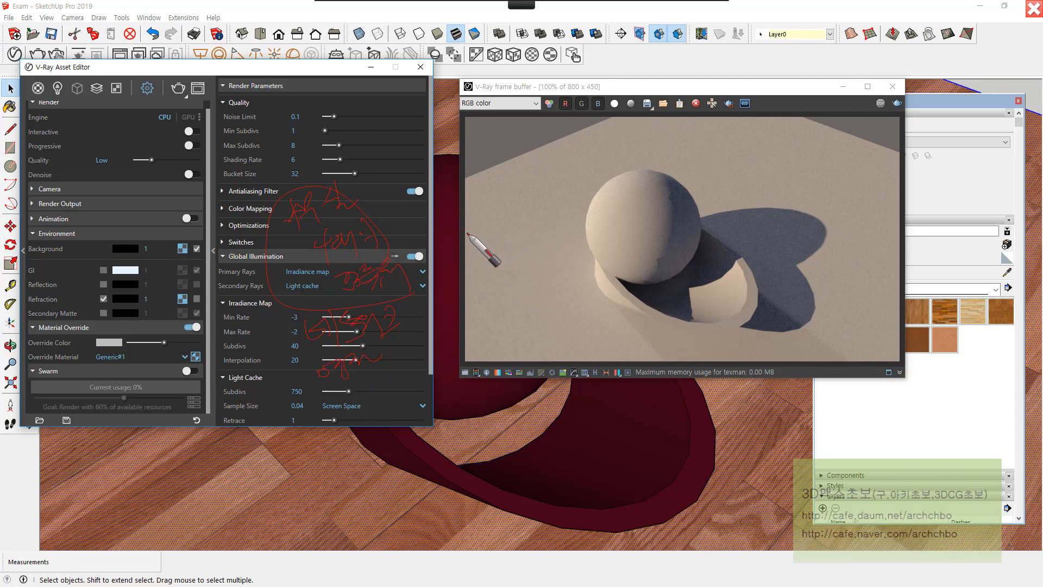
Step: Divide the rendered image into four quadrants with red pen lines, label them A to D and circle the A
{"action": "left_click_drag", "start_coordinate": [463, 240], "coordinate": [888, 231]}
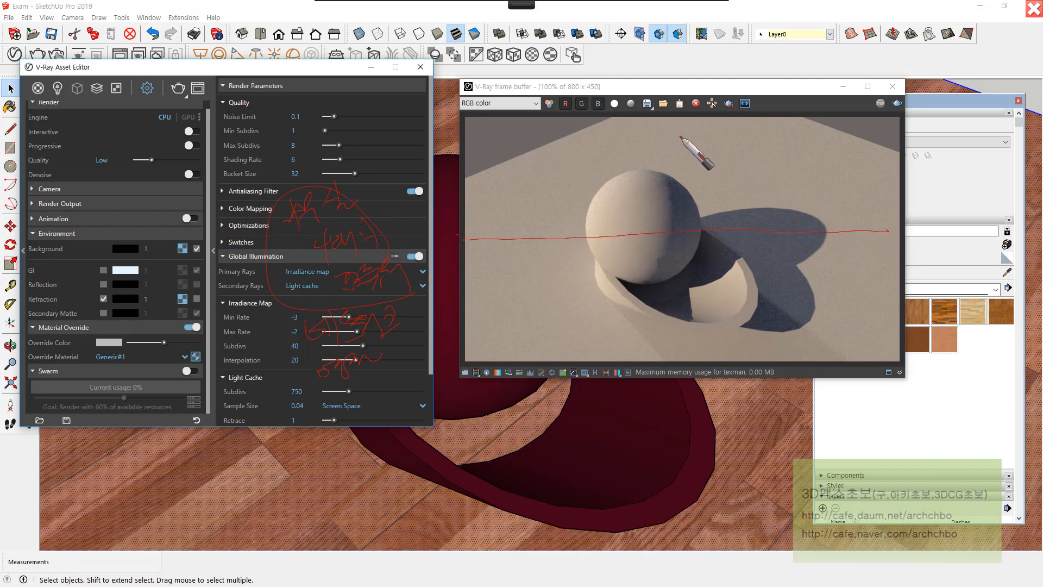
{"action": "left_click_drag", "start_coordinate": [684, 117], "coordinate": [706, 336]}
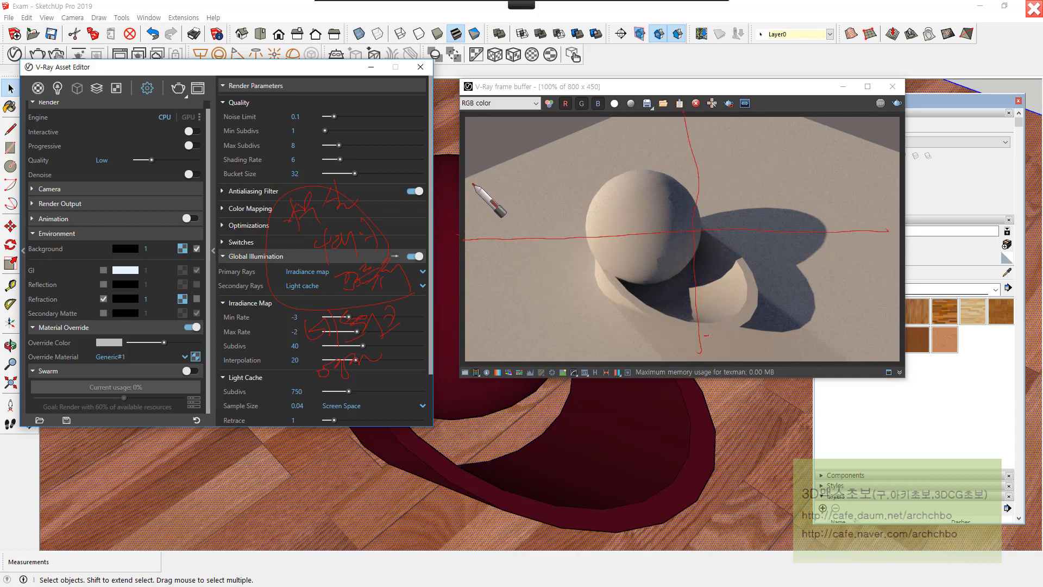
{"action": "mouse_move", "coordinate": [525, 146]}
{"action": "left_mouse_down"}
{"action": "mouse_move", "coordinate": [525, 193]}
{"action": "mouse_move", "coordinate": [552, 165]}
{"action": "left_mouse_up"}
{"action": "mouse_move", "coordinate": [745, 133]}
{"action": "left_mouse_down"}
{"action": "mouse_move", "coordinate": [752, 156]}
{"action": "mouse_move", "coordinate": [738, 180]}
{"action": "left_mouse_up"}
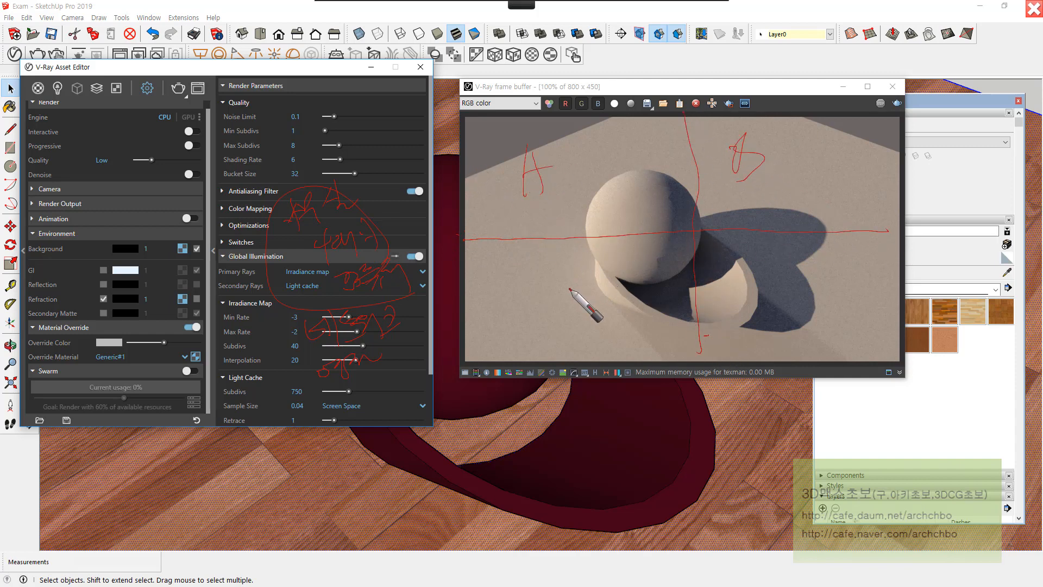
{"action": "left_click_drag", "start_coordinate": [568, 284], "coordinate": [568, 310]}
{"action": "mouse_move", "coordinate": [755, 304]}
{"action": "left_mouse_down"}
{"action": "mouse_move", "coordinate": [754, 294]}
{"action": "mouse_move", "coordinate": [793, 300]}
{"action": "left_mouse_up"}
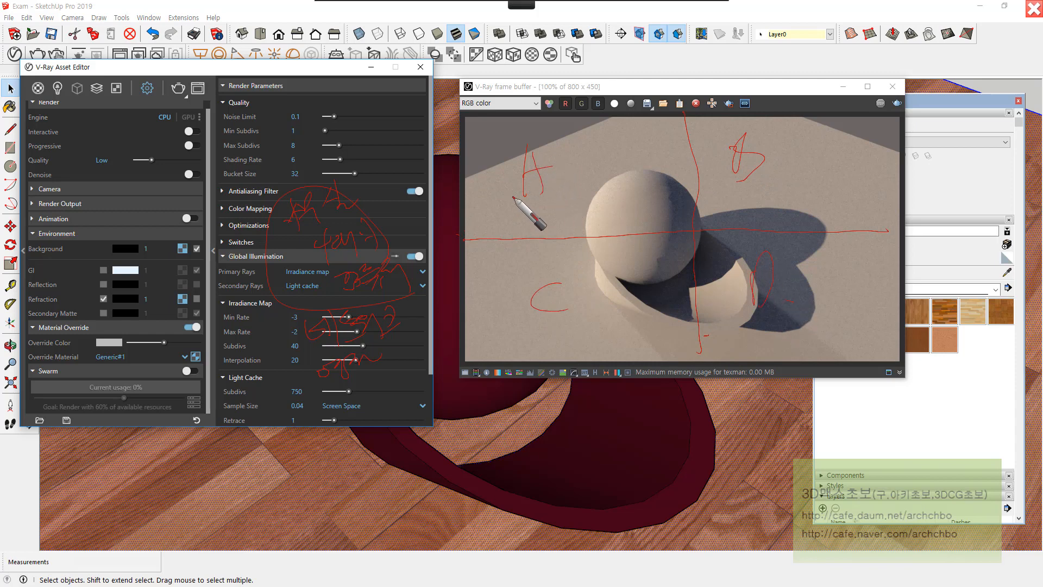
{"action": "left_click_drag", "start_coordinate": [514, 197], "coordinate": [564, 163]}
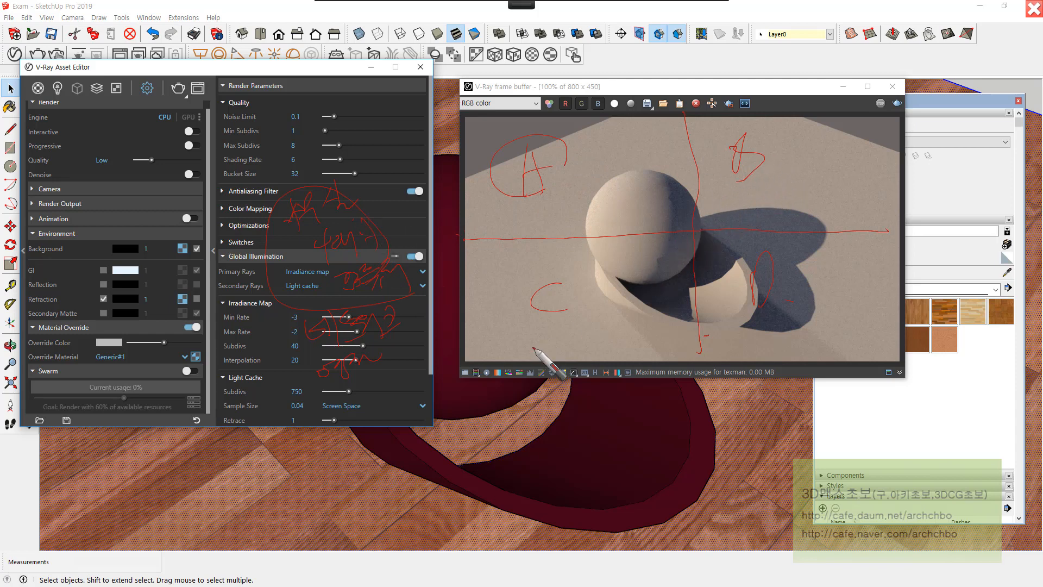
{"action": "left_click_drag", "start_coordinate": [549, 339], "coordinate": [556, 338]}
Step: Leave the pen annotation mode, clearing the drawn marks, and collapse the Swarm settings
{"action": "mouse_move", "coordinate": [696, 5]}
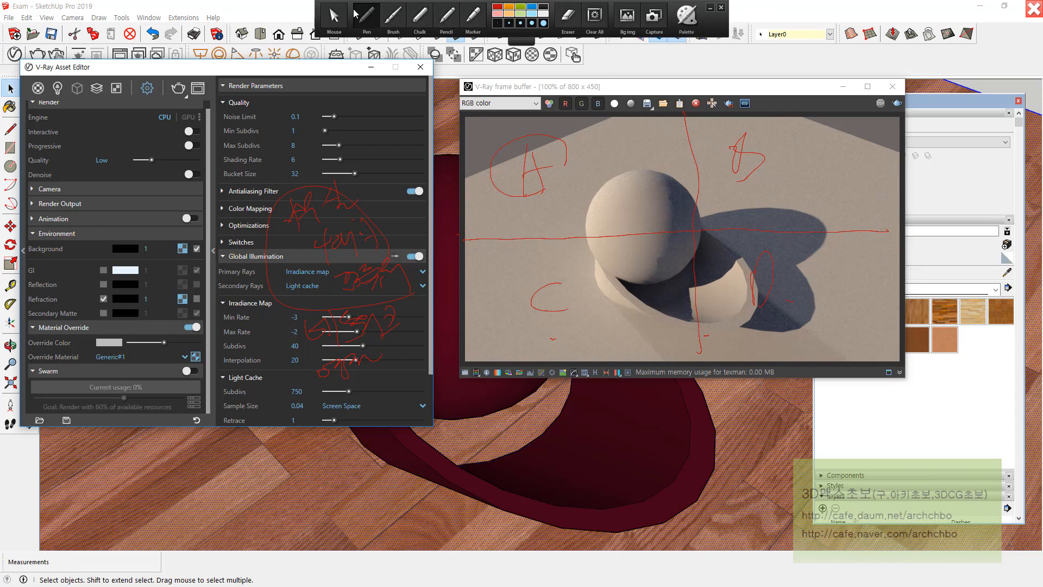
{"action": "left_click", "coordinate": [334, 16]}
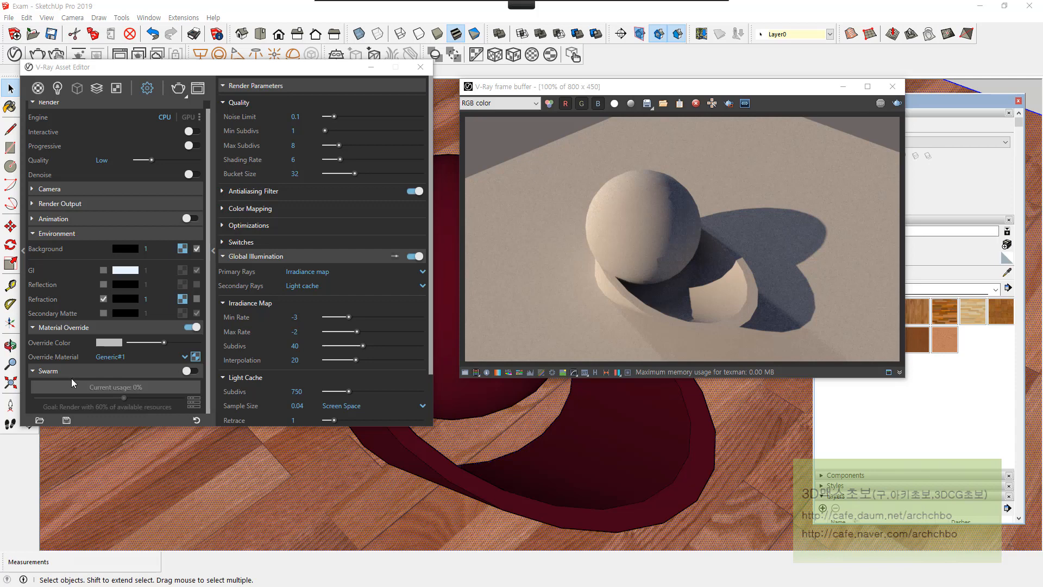
{"action": "left_click", "coordinate": [46, 371]}
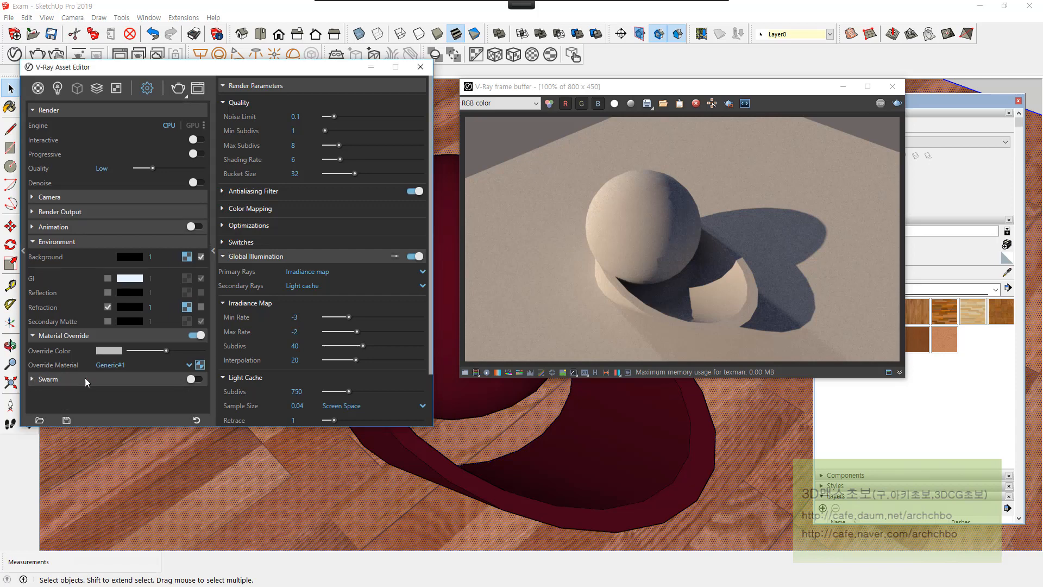